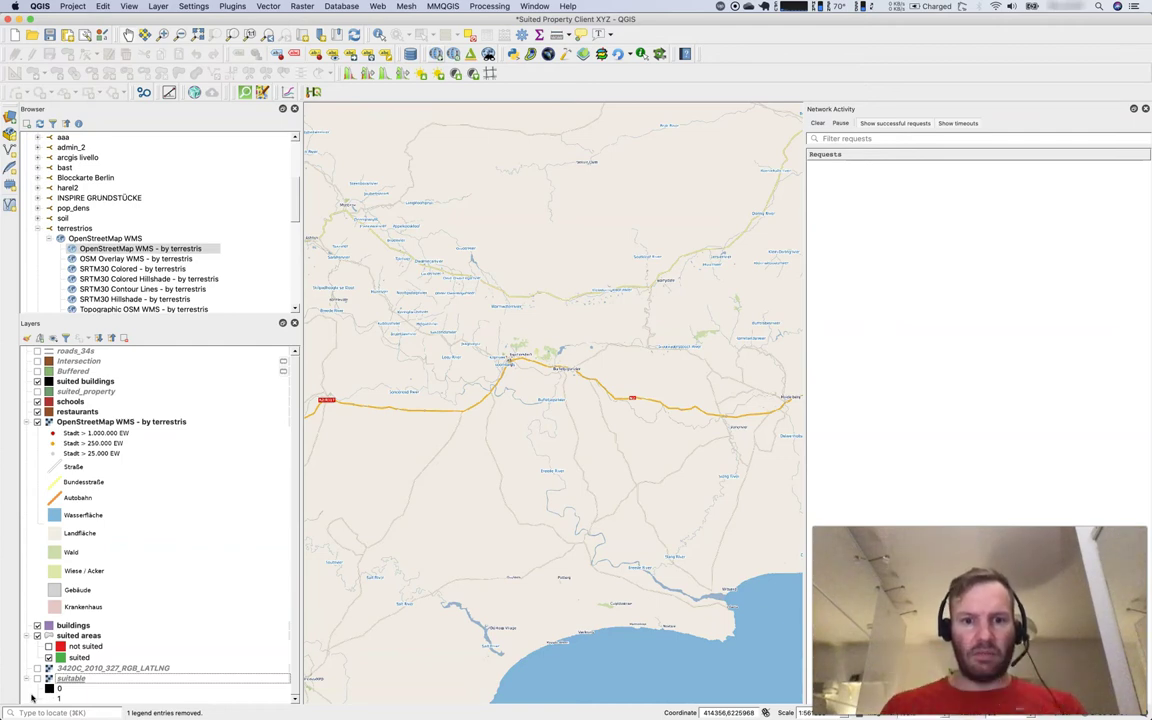
Step: Select the OpenStreetMap WMS by terrestris layer and box-zoom the map in on Swellendam
mouse_move(2, 718)
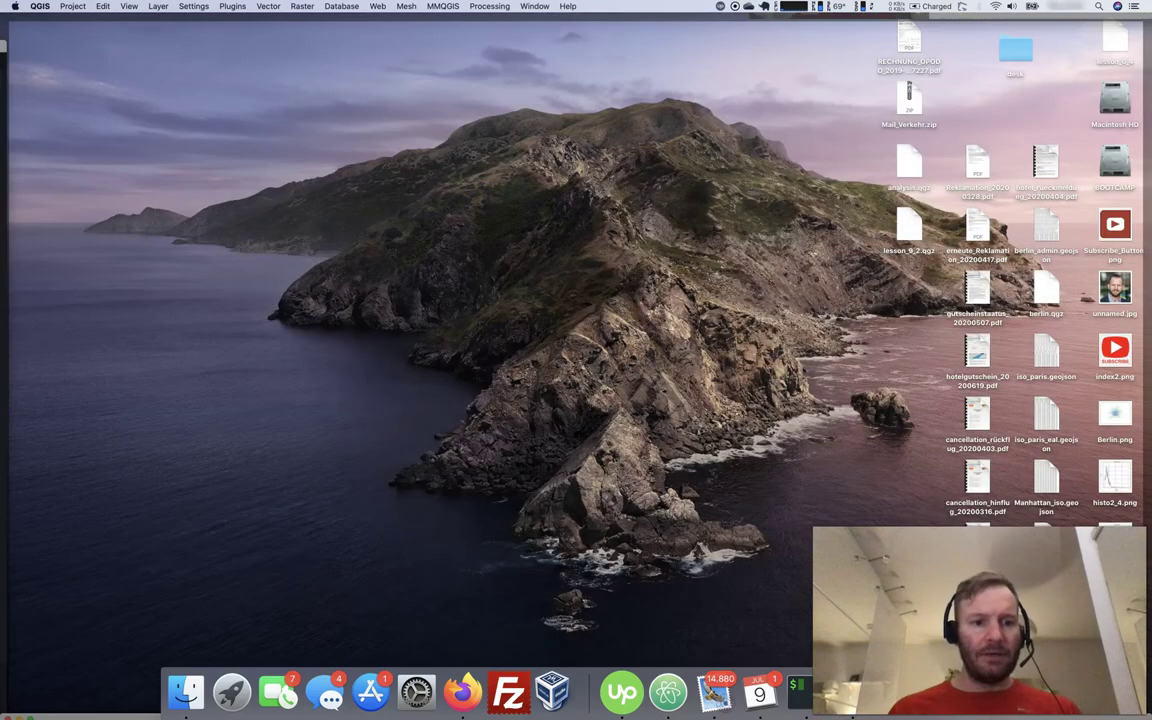
click(1062, 91)
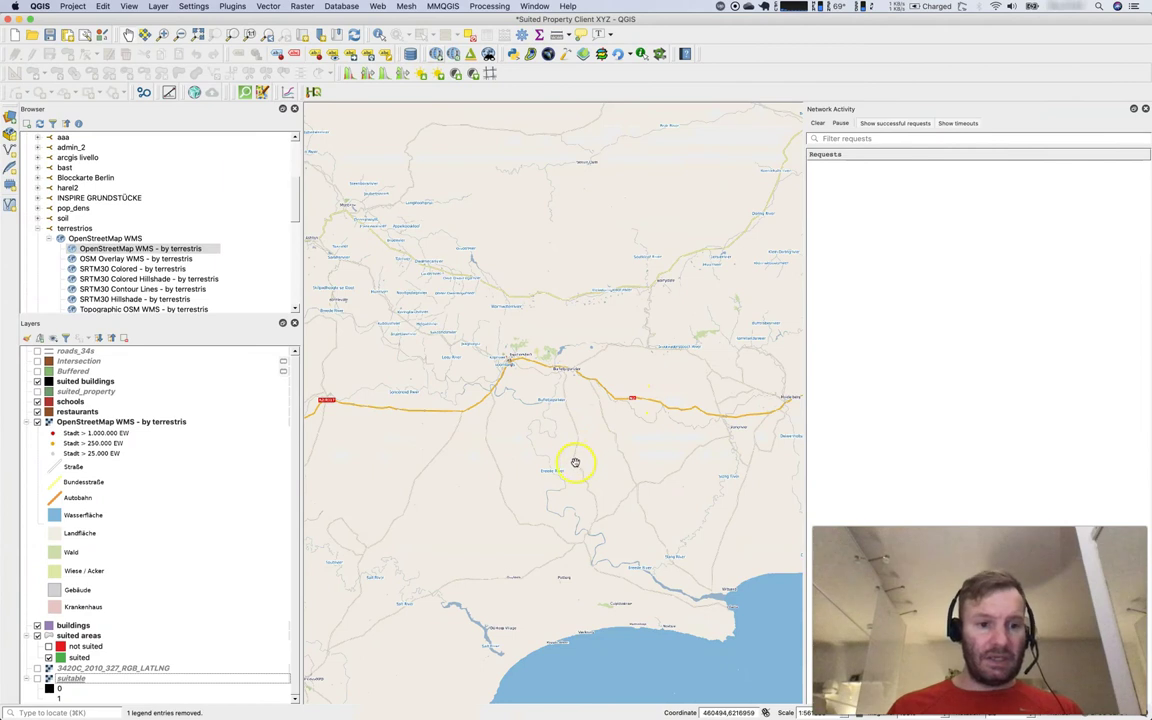
click(107, 423)
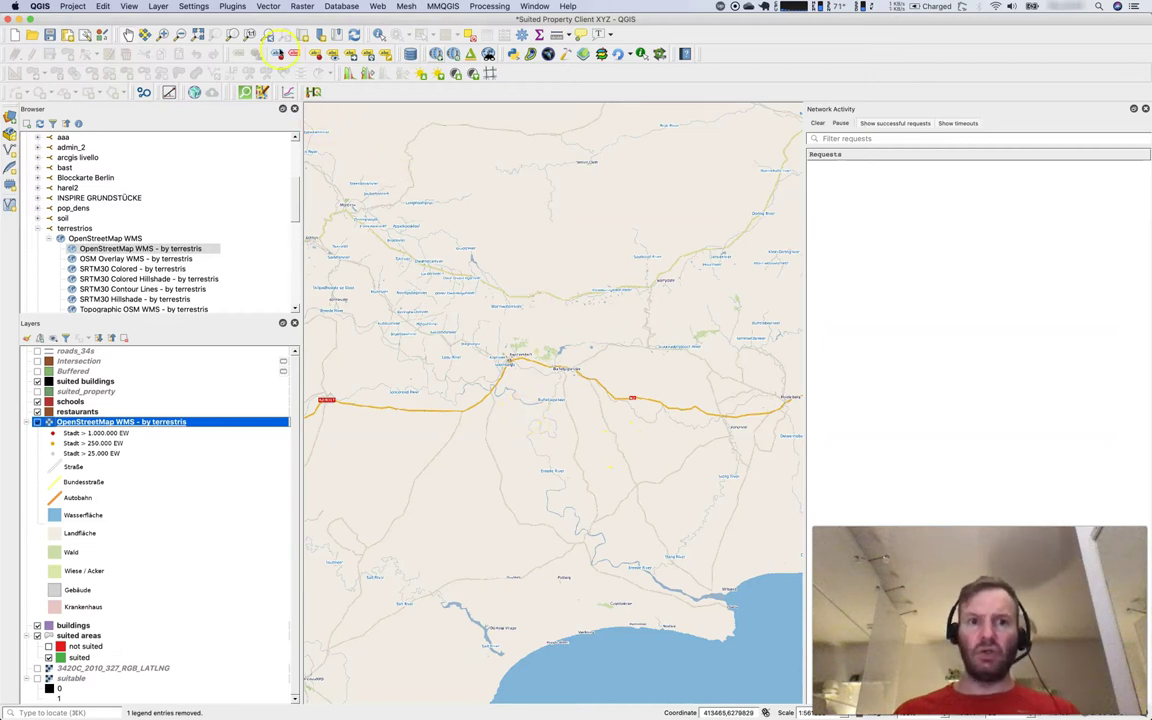
click(163, 35)
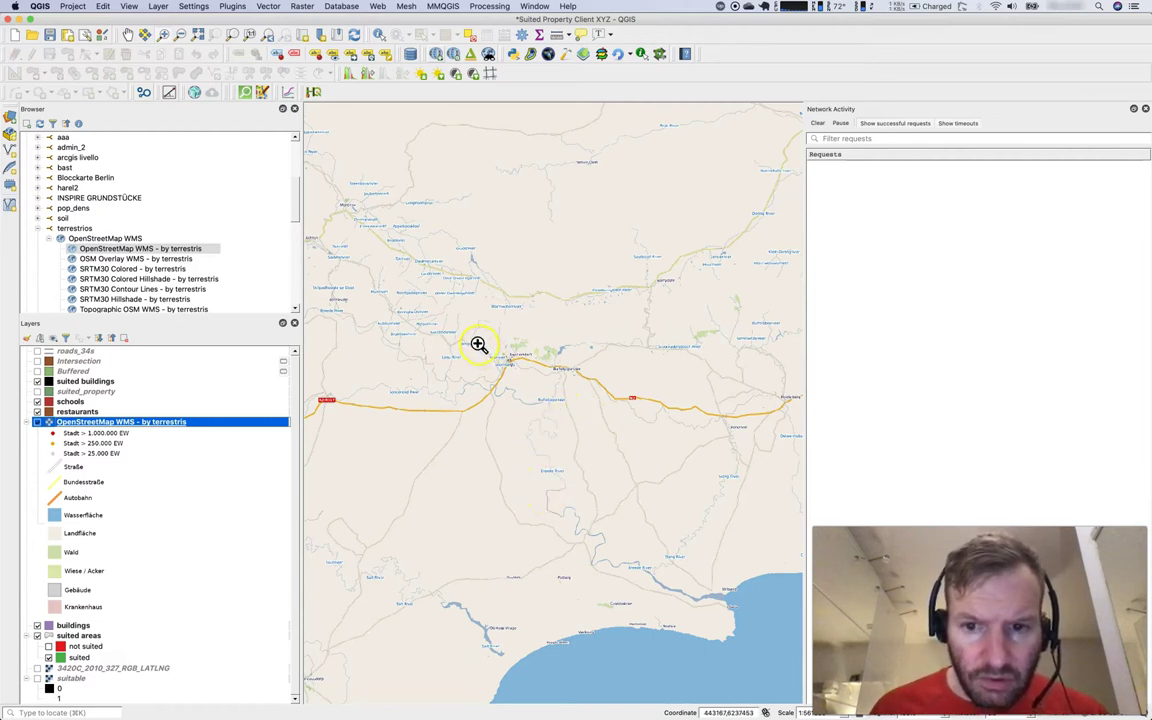
drag(480, 346, 540, 384)
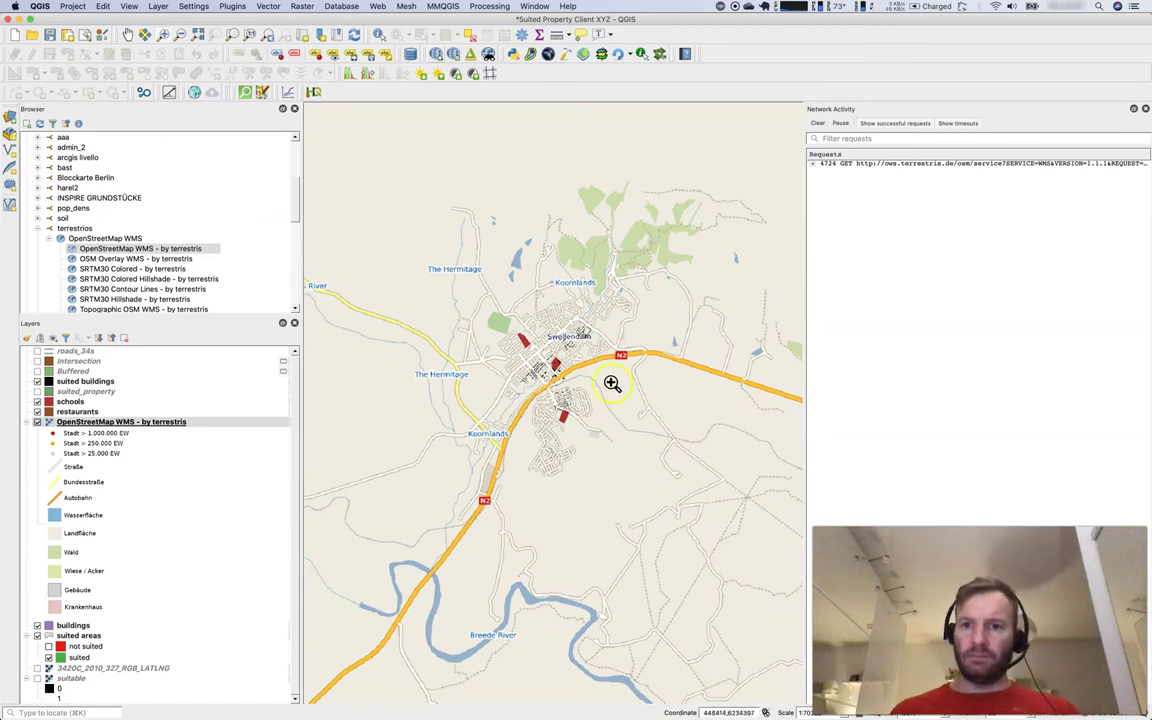
Step: Open the logged ows.terrestris.de GetMap URL in Firefox to view the PNG, then return to QGIS
right_click(921, 168)
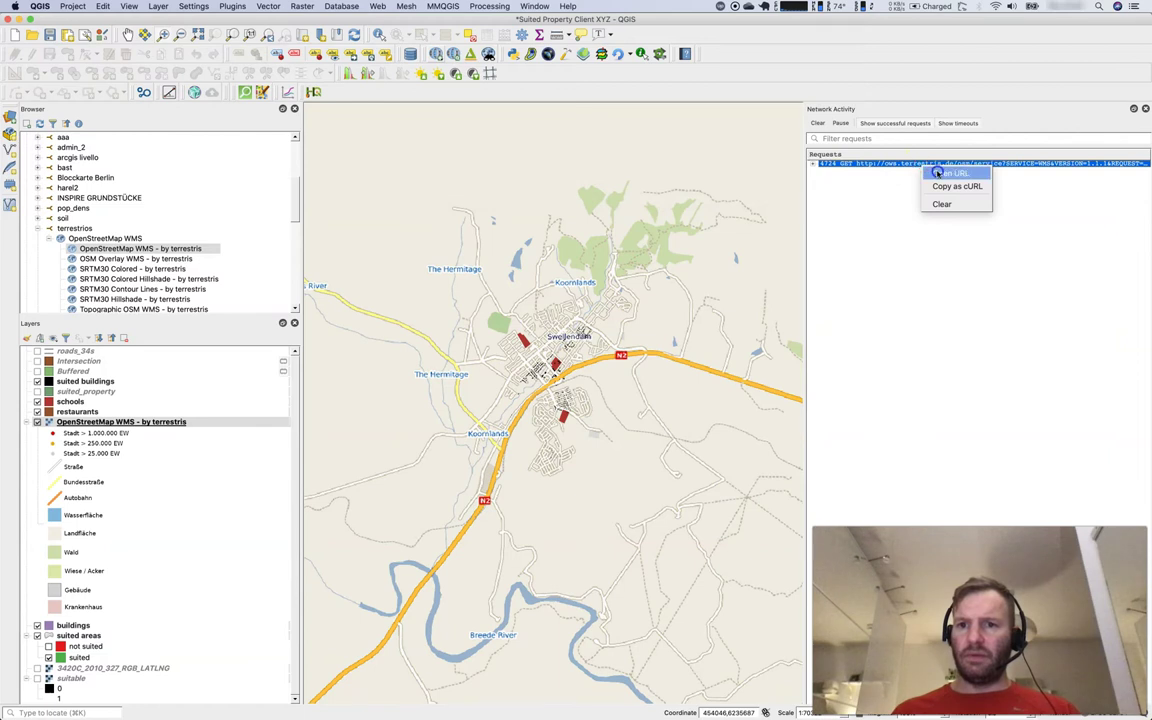
click(931, 172)
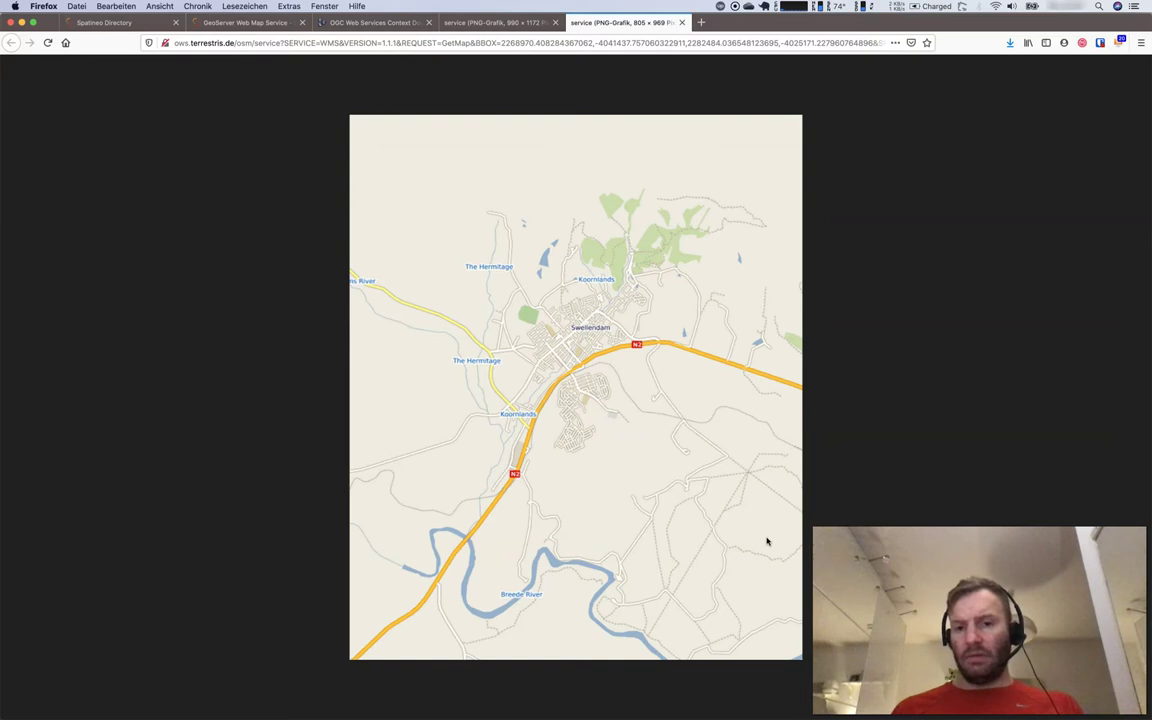
key(super+Tab)
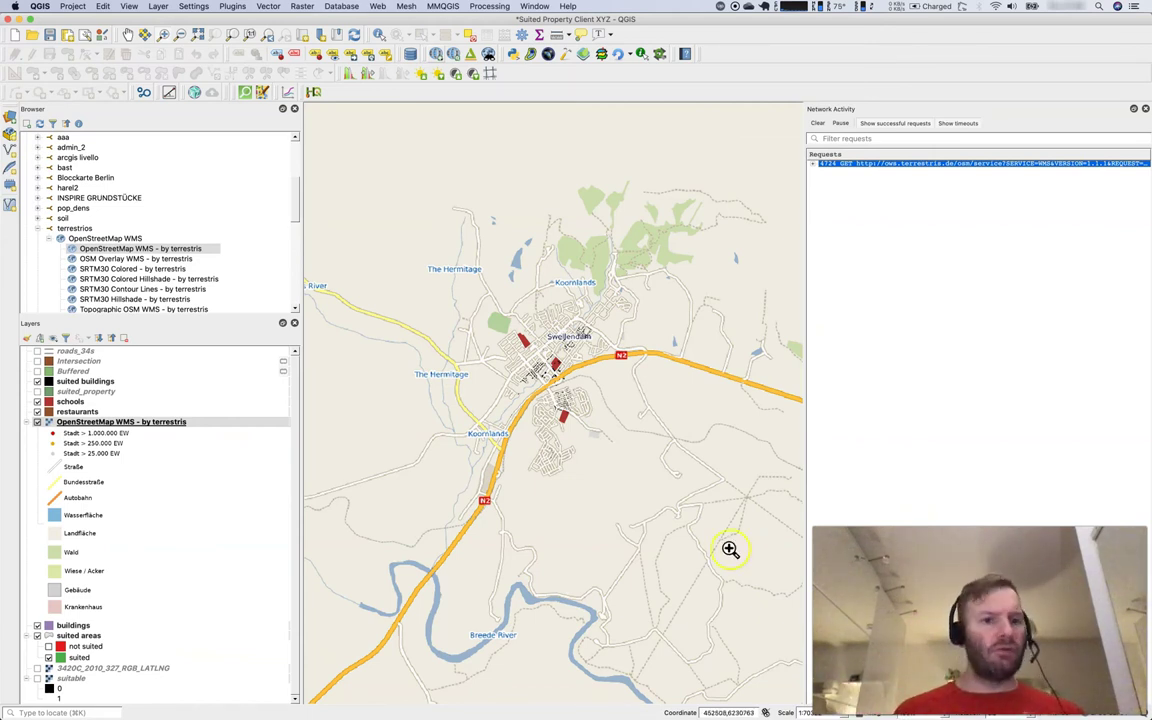
Step: In the Browser panel, collapse OWS and expand GeoPackage to list training_data.gpkg and its layers
click(293, 200)
scroll(293, 200, up, 5)
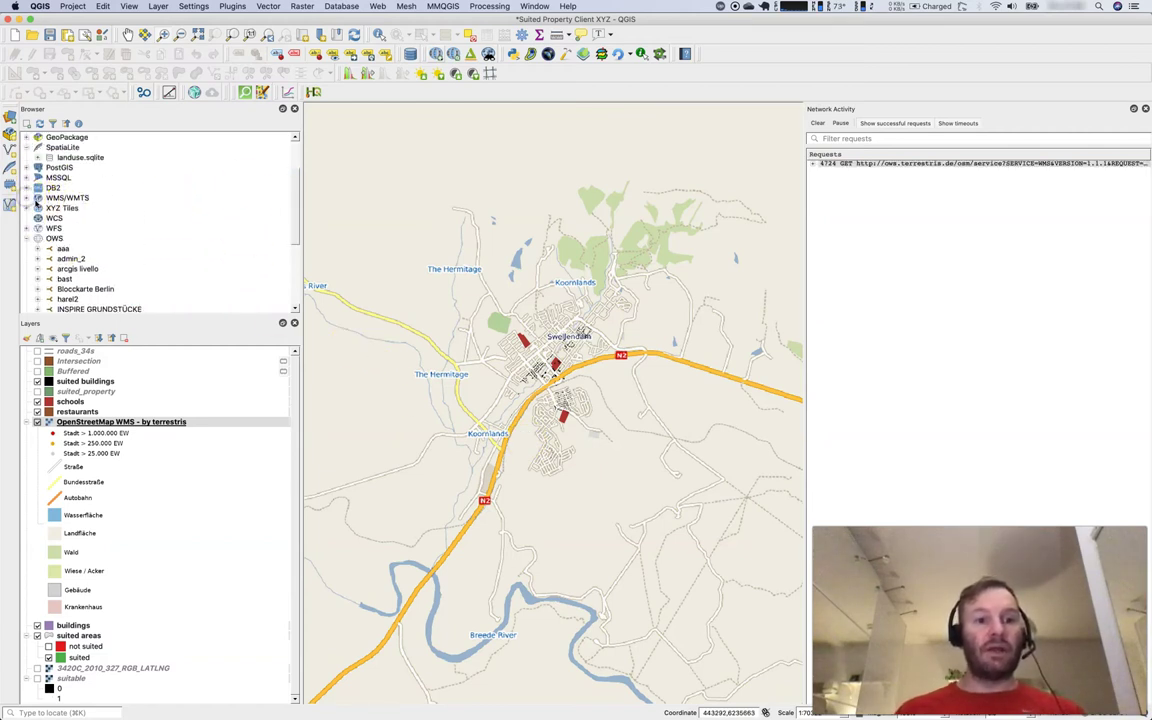
click(27, 238)
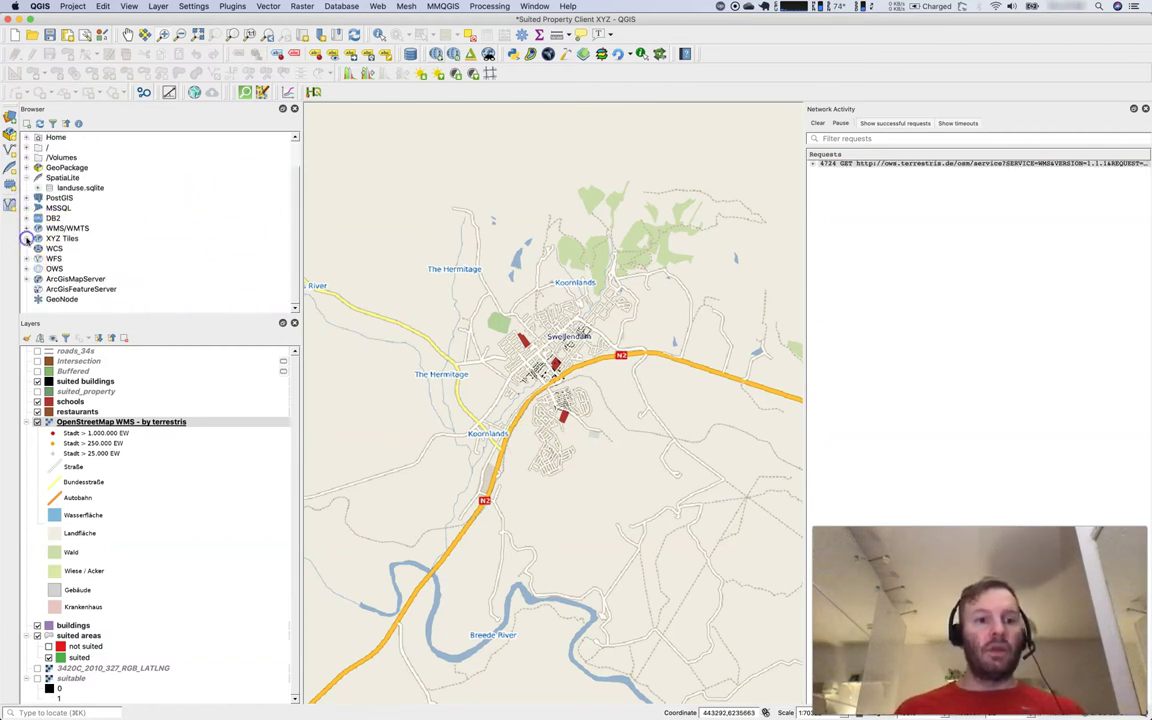
click(64, 168)
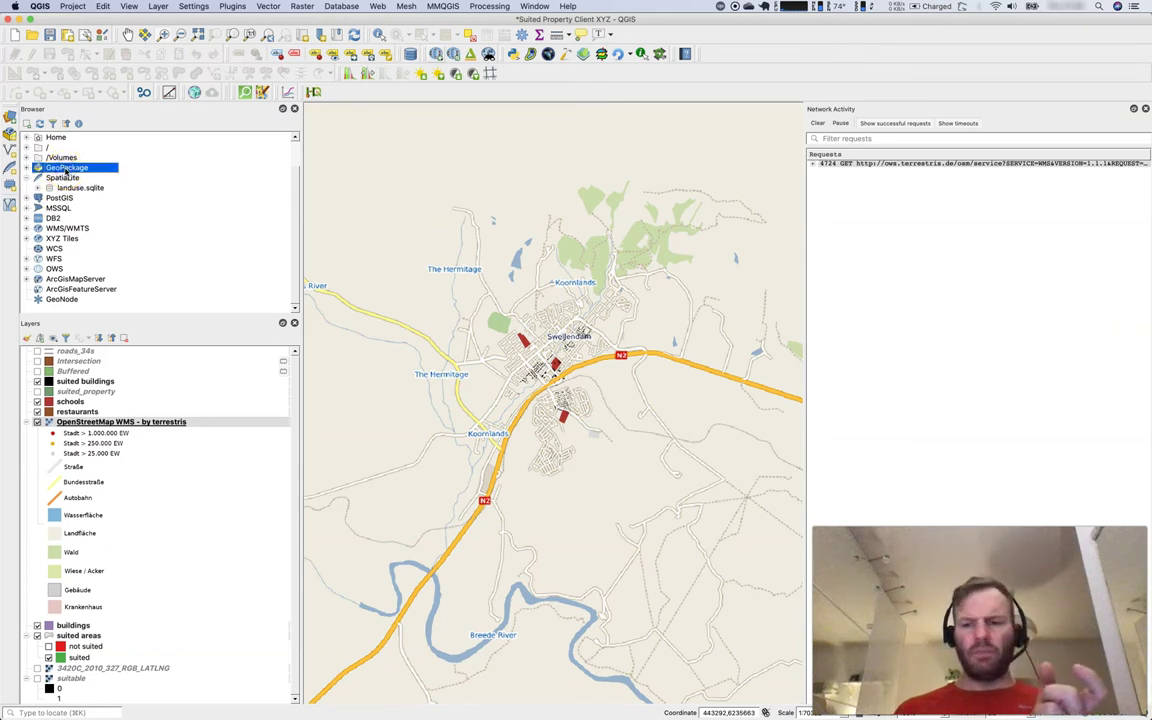
click(27, 168)
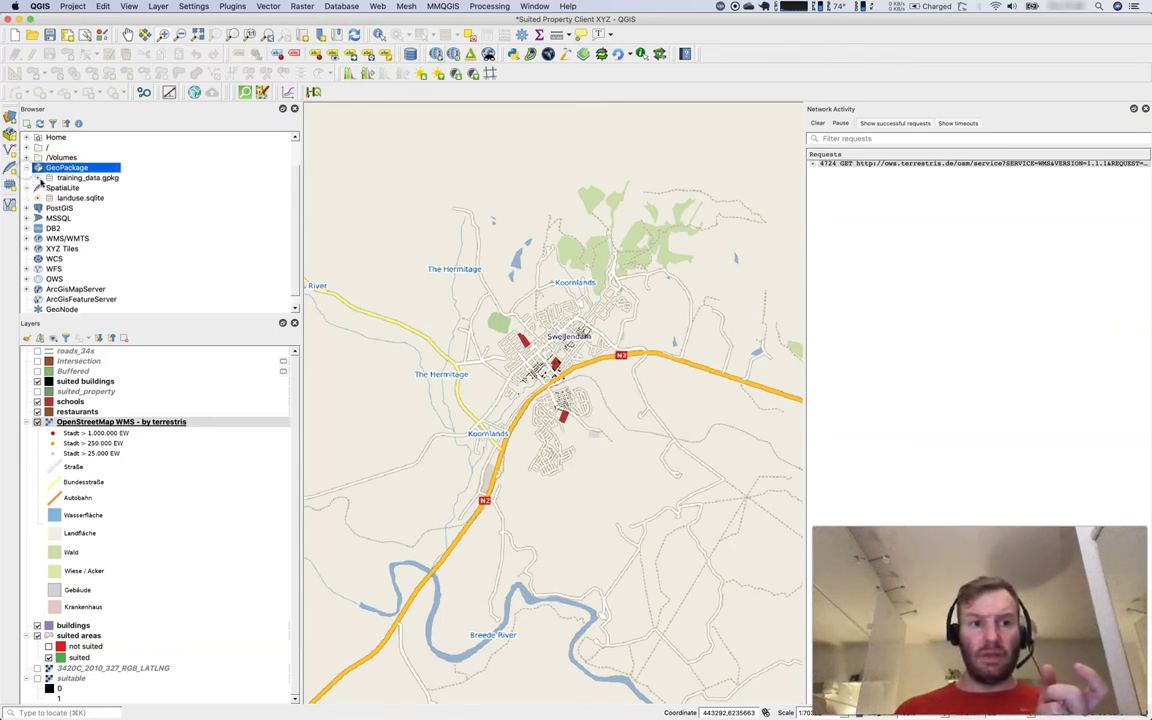
click(38, 178)
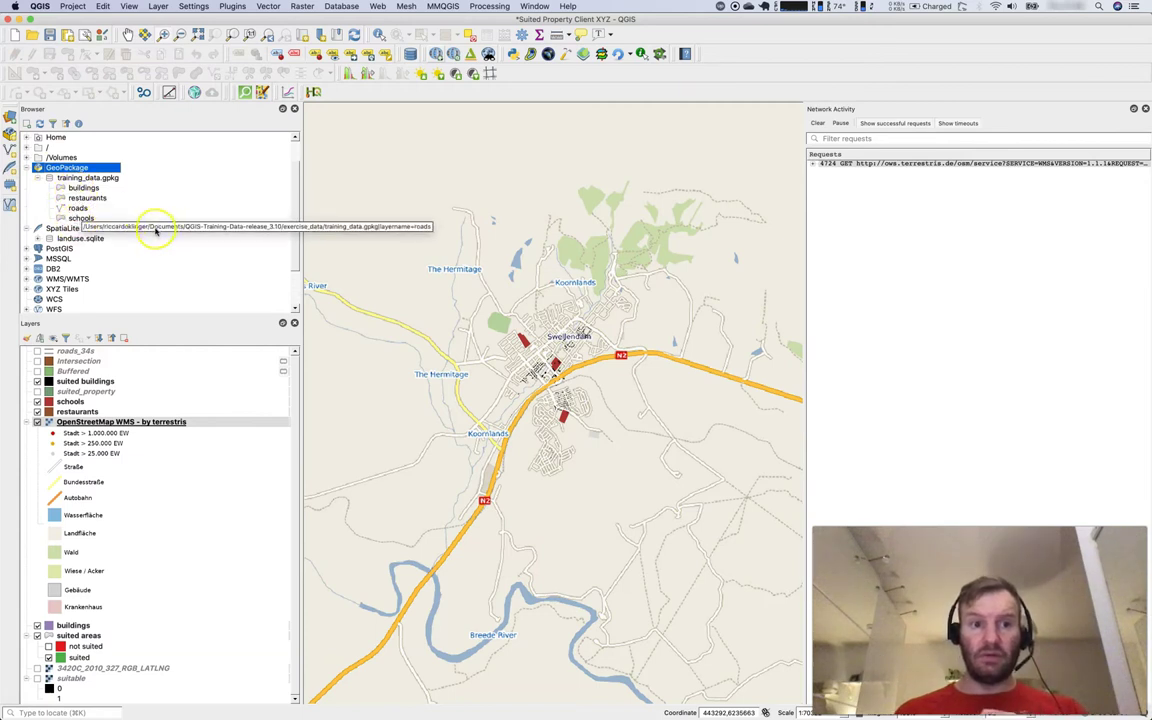
click(38, 178)
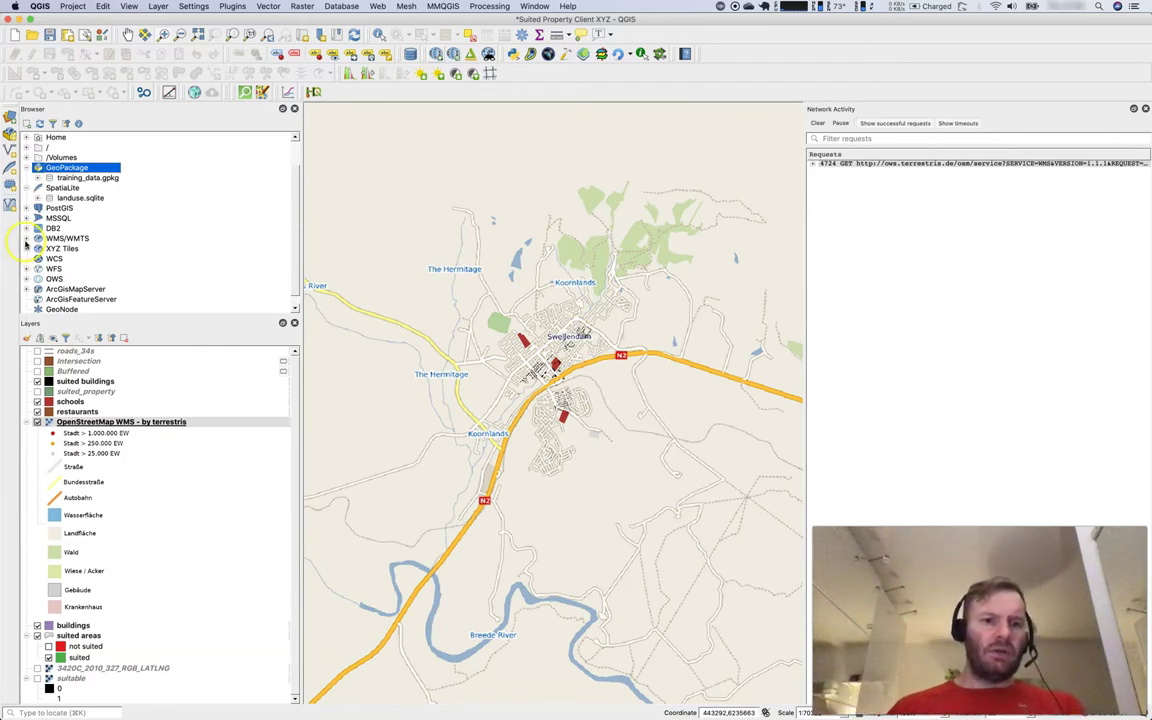
Step: Expand the WMS/WMTS connections and briefly expand, then collapse, the terrestrios connection
click(27, 238)
scroll(32, 244, down, 3)
click(37, 248)
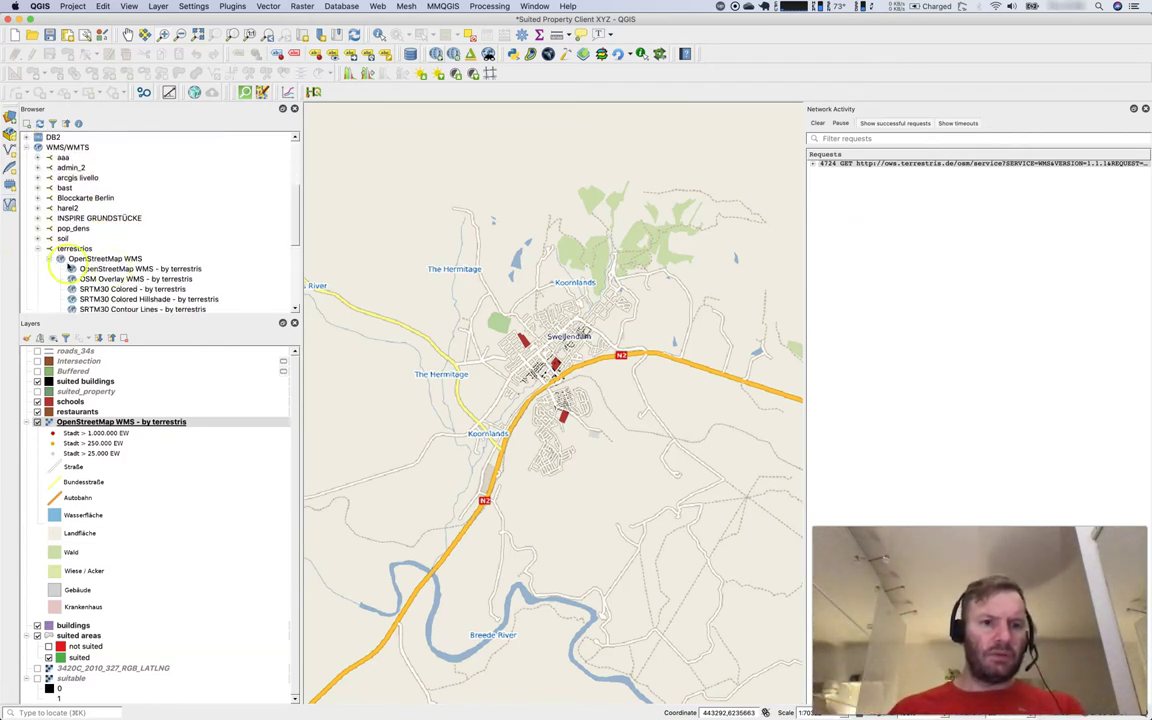
click(37, 248)
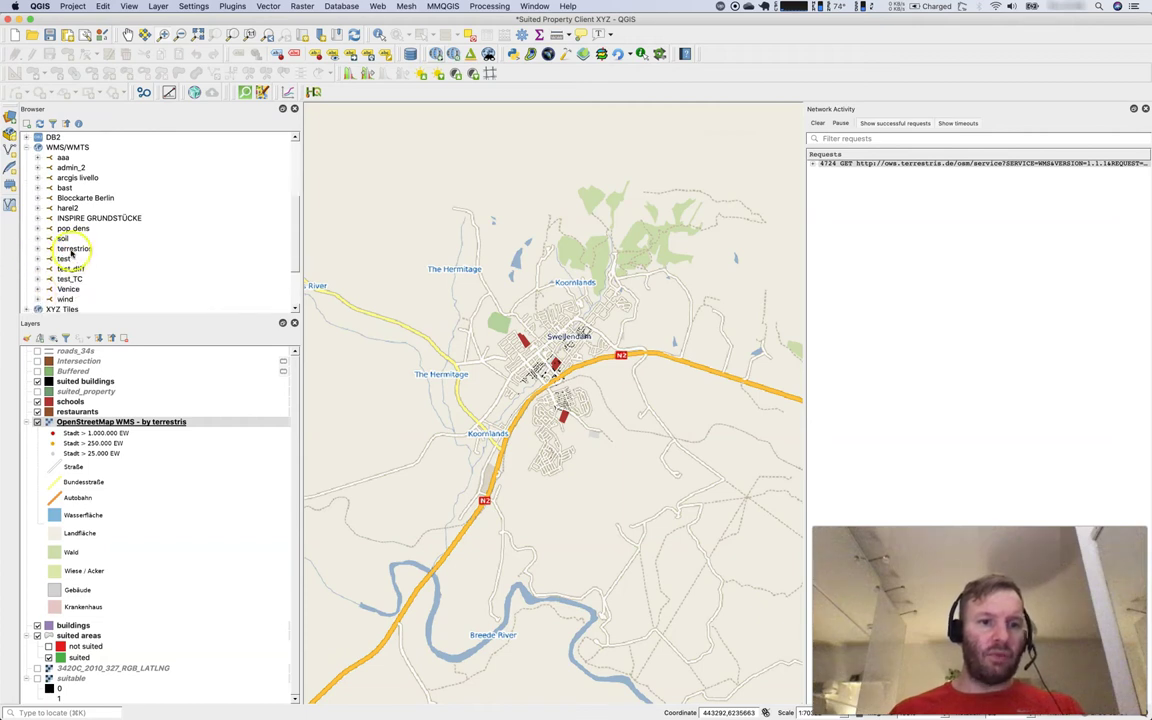
Step: Open and cancel a New WMS/WMTS Connection, then open the terrestrios connection's Edit settings
right_click(72, 250)
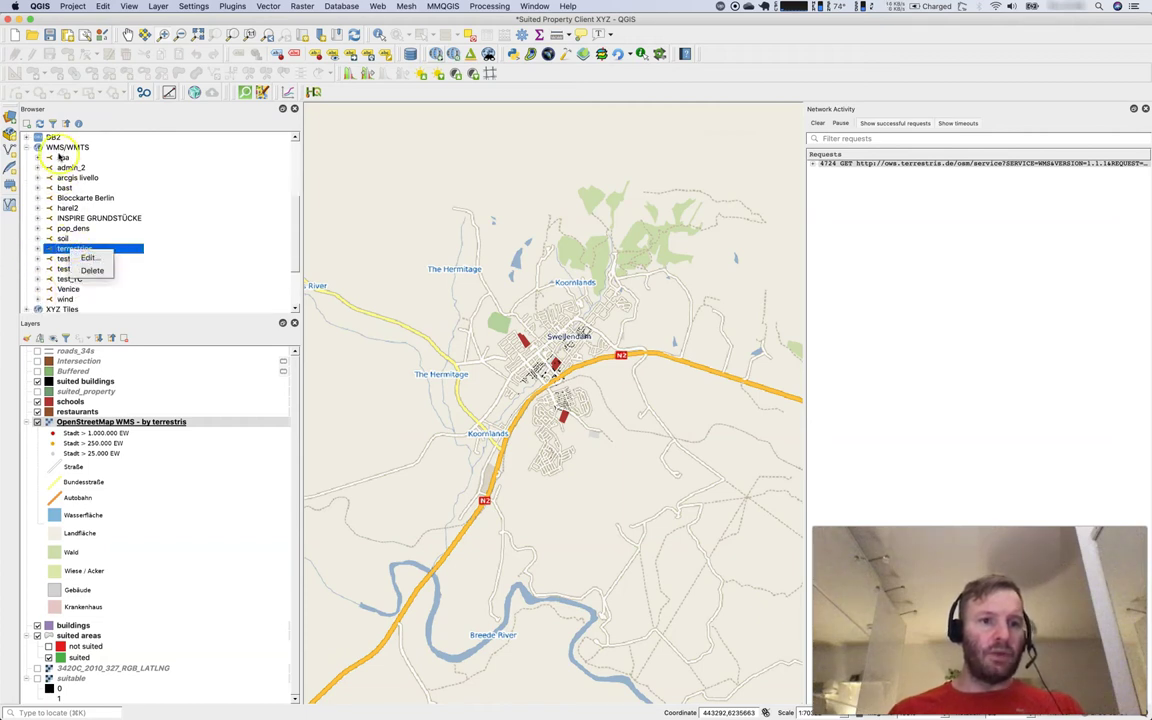
right_click(61, 148)
click(80, 156)
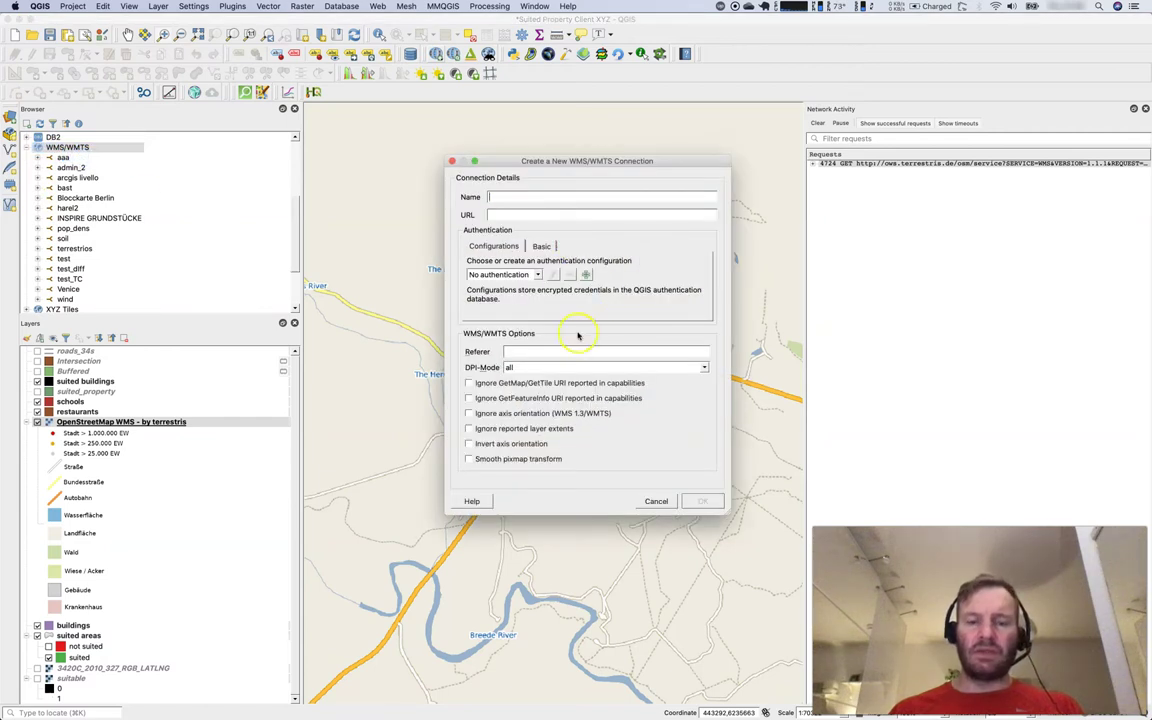
click(451, 161)
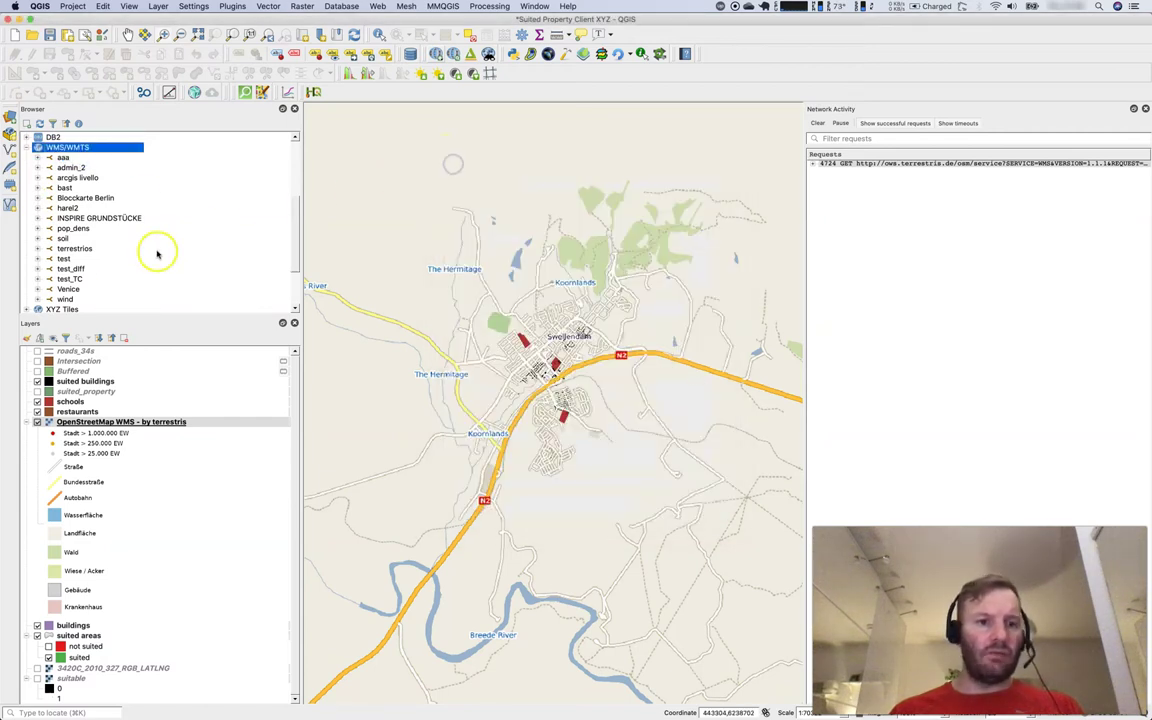
right_click(78, 248)
click(100, 251)
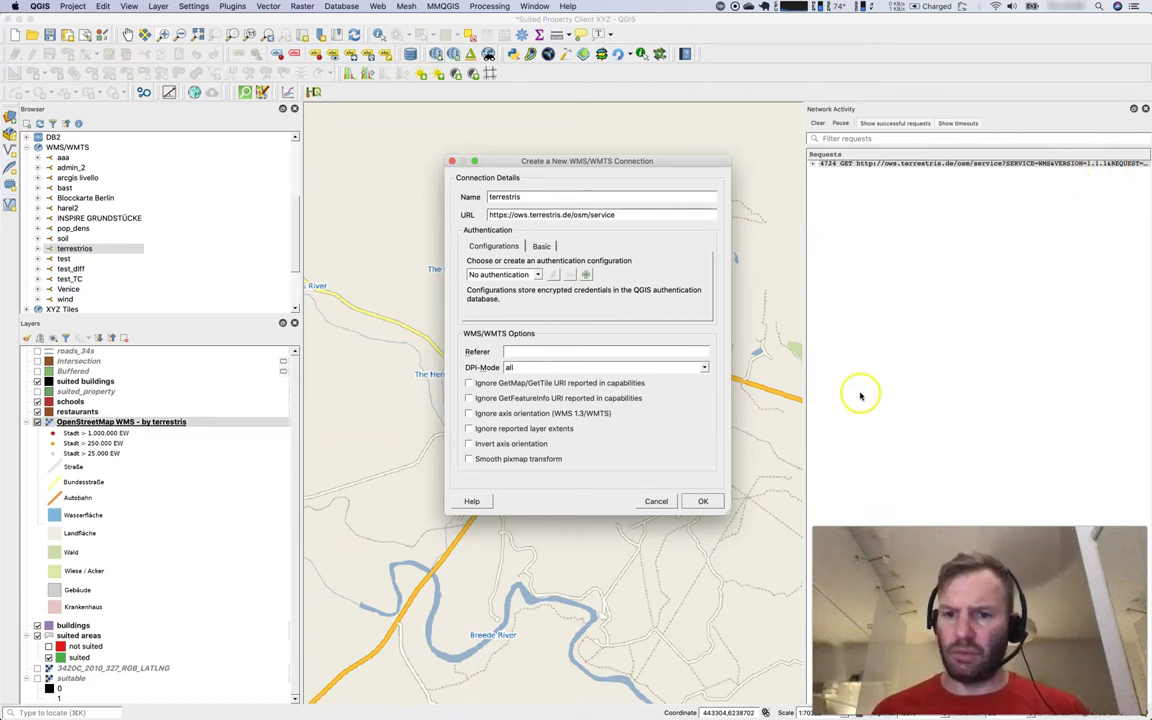
Step: In Firefox, step through the GetMap URL to find the BBOX, SRS=EPSG:900913 and WIDTH=805 parameters
key(super+Tab)
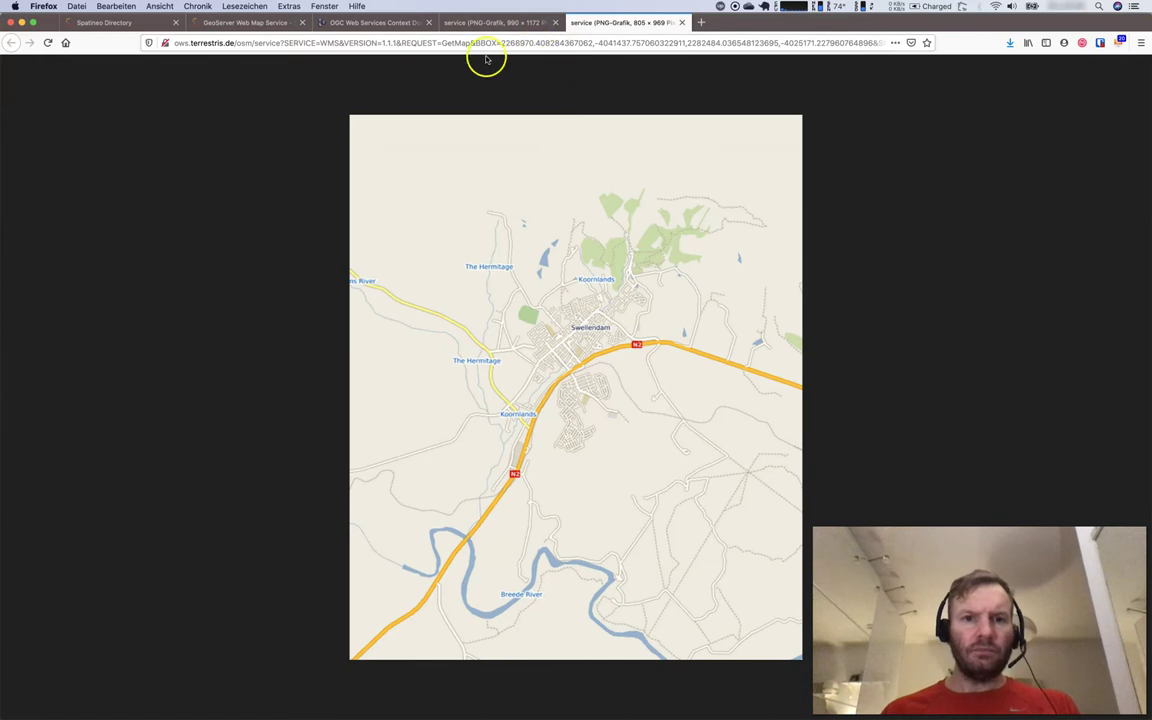
click(320, 45)
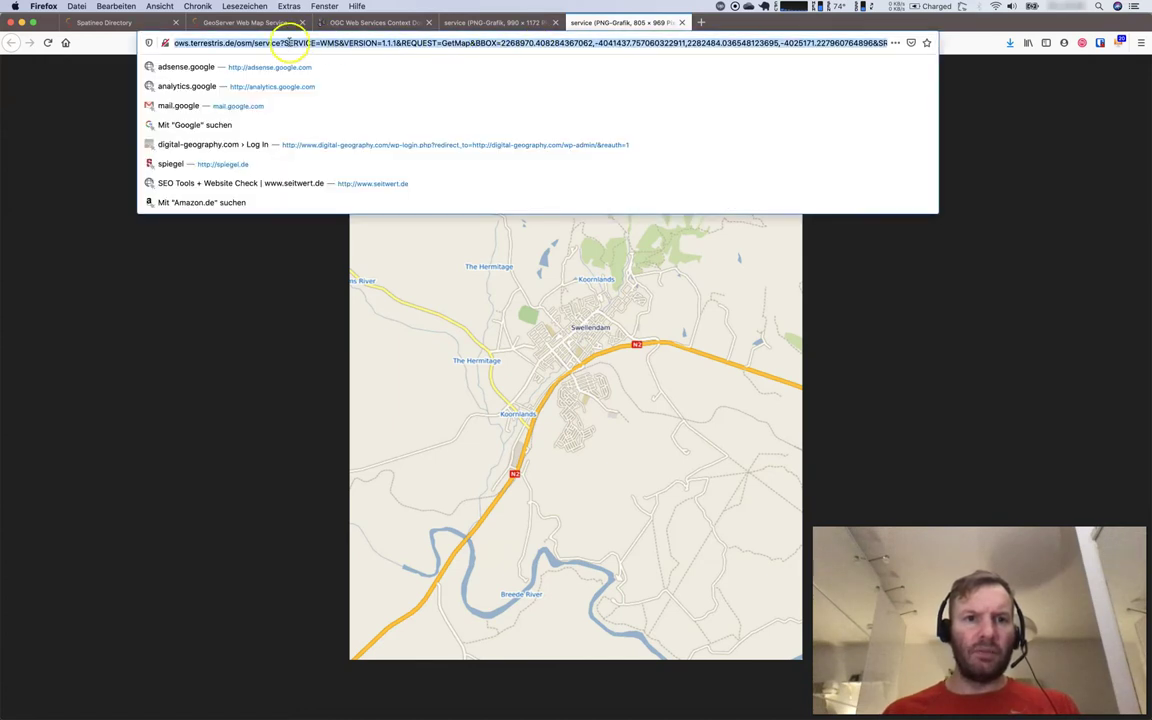
drag(284, 45, 466, 58)
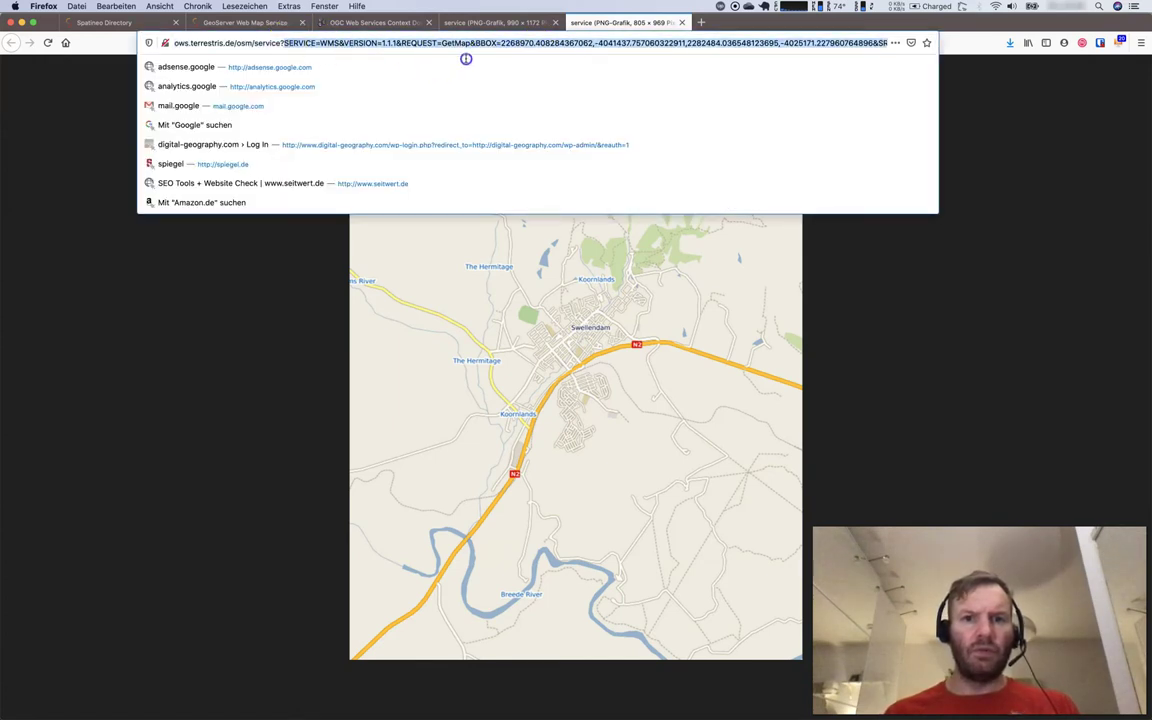
click(503, 44)
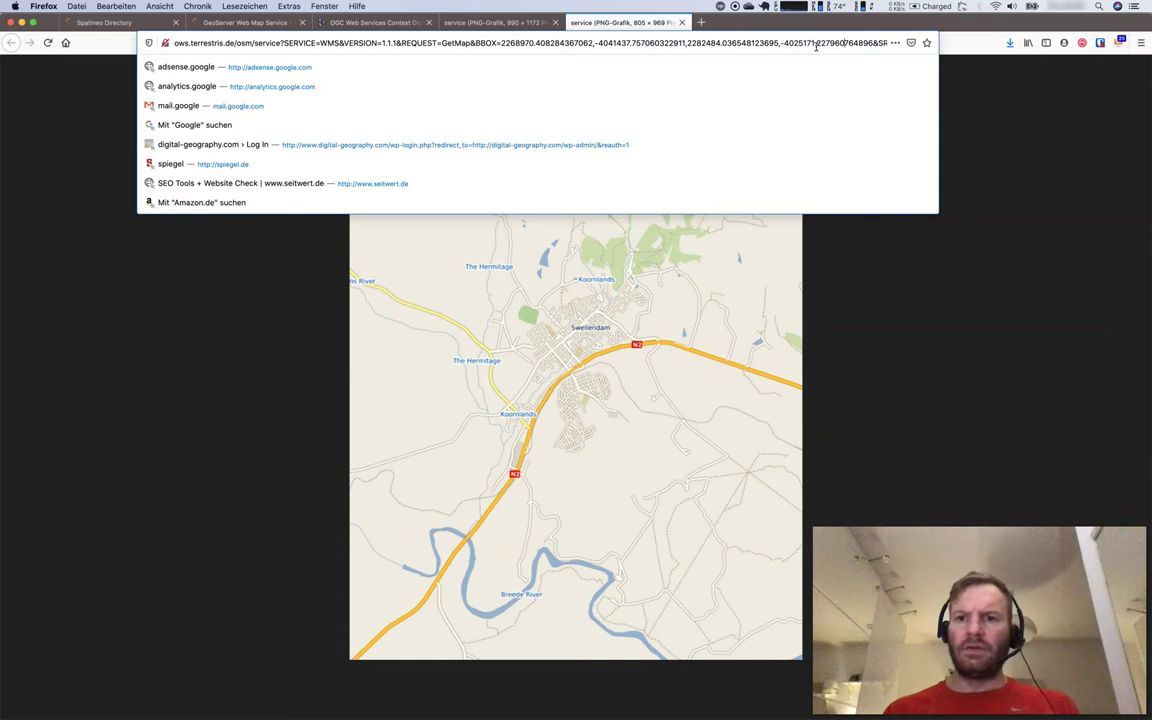
key(Right)
key(Right)
key(Right)
key(Right)
key(Right)
key(Right)
key(Right)
key(Right)
key(Right)
key(Right)
key(Right)
key(Right)
key(Right)
key(Right)
key(Right)
key(Right)
key(Right)
key(Right)
key(Right)
key(Right)
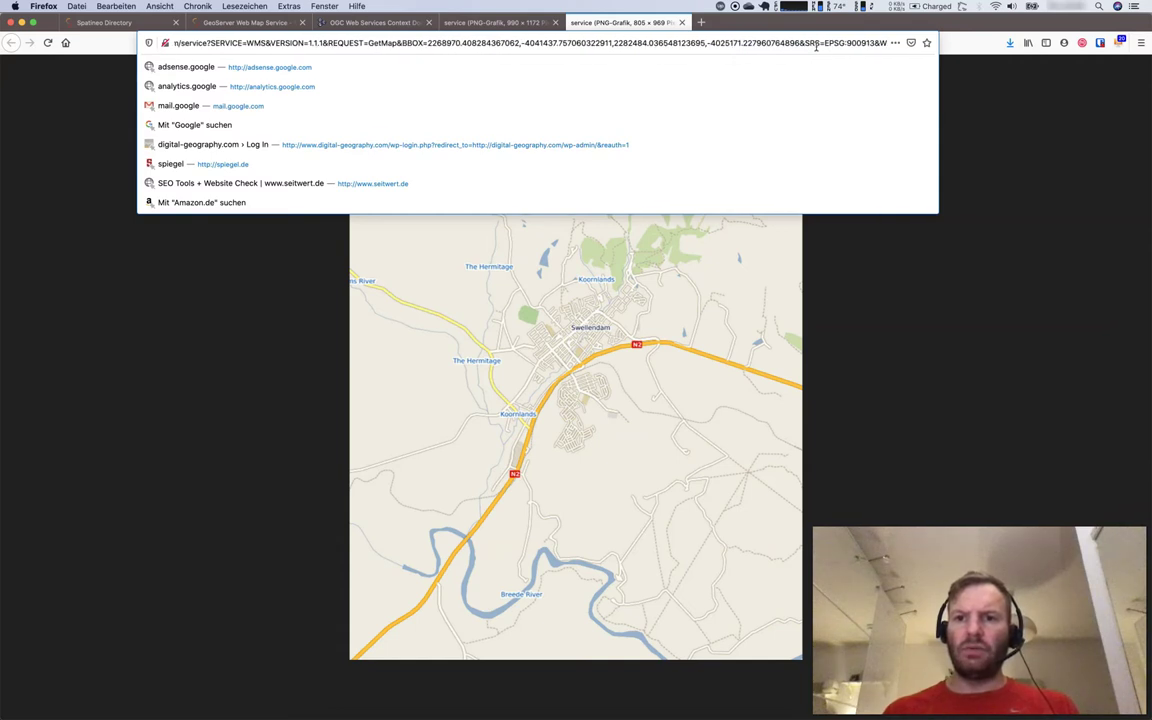
key(Right)
key(Right)
key(Right)
key(Right)
key(Right)
key(Right)
key(Right)
key(Right)
key(Right)
key(Right)
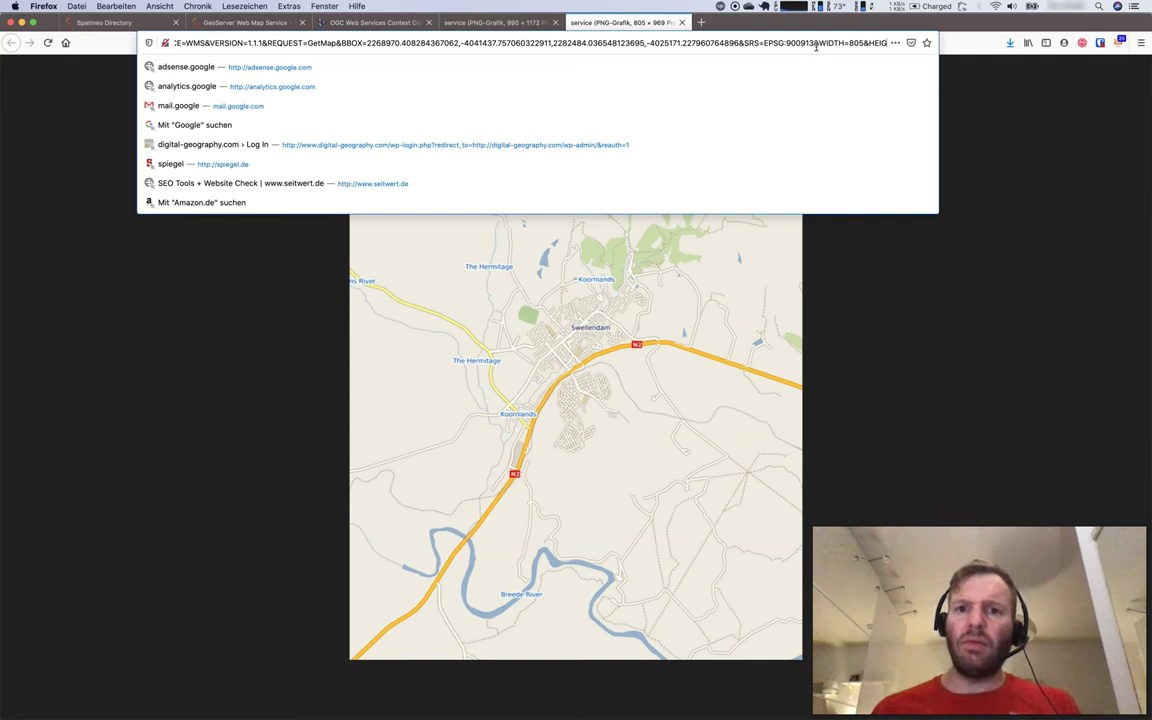
Step: In a new tab, search for '9000913 CRS' and open the EPSG:900913 definition page
click(700, 21)
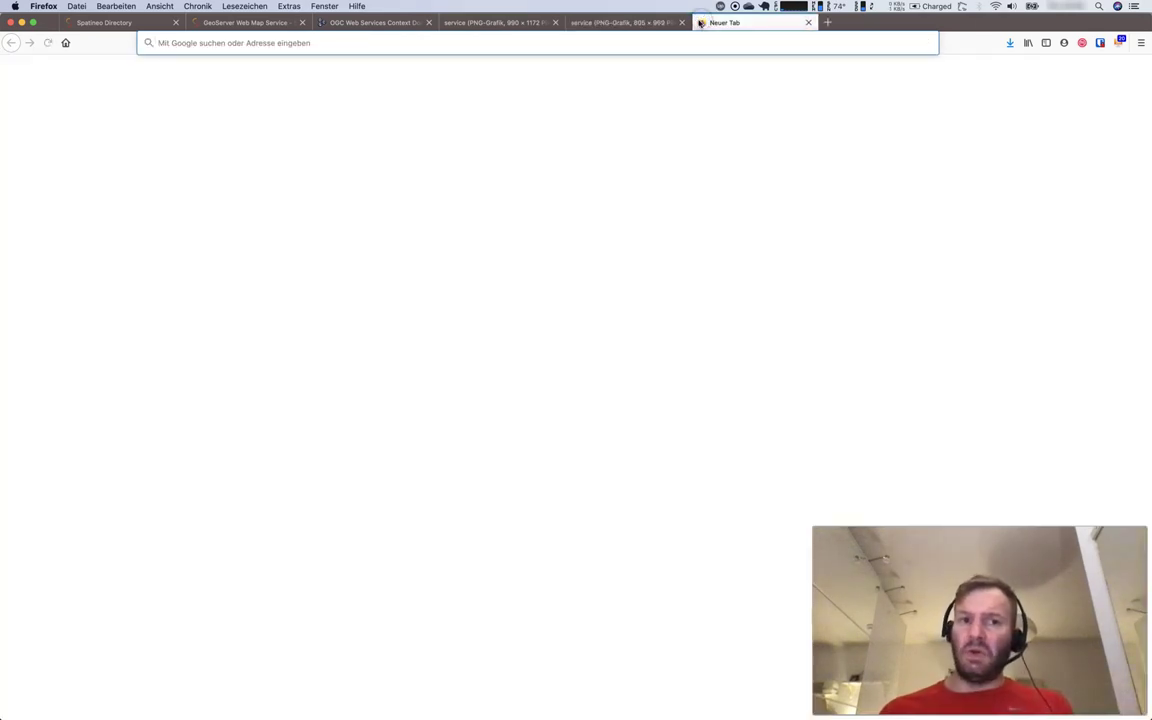
text(9000)
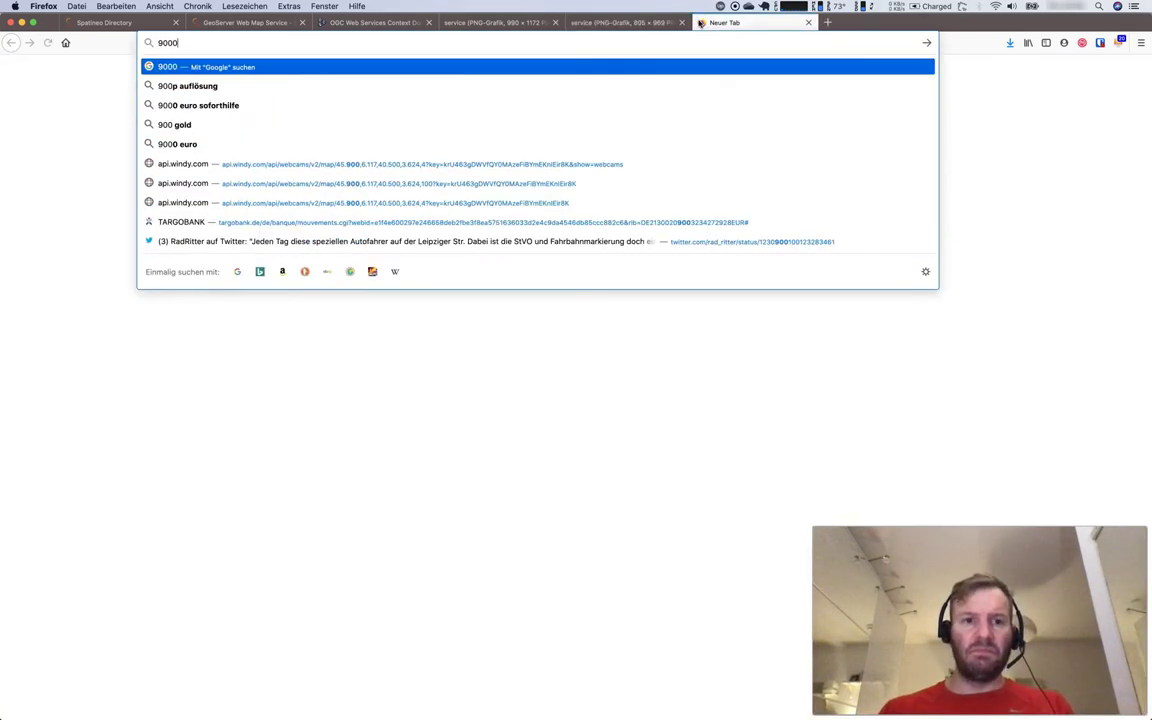
text(91)
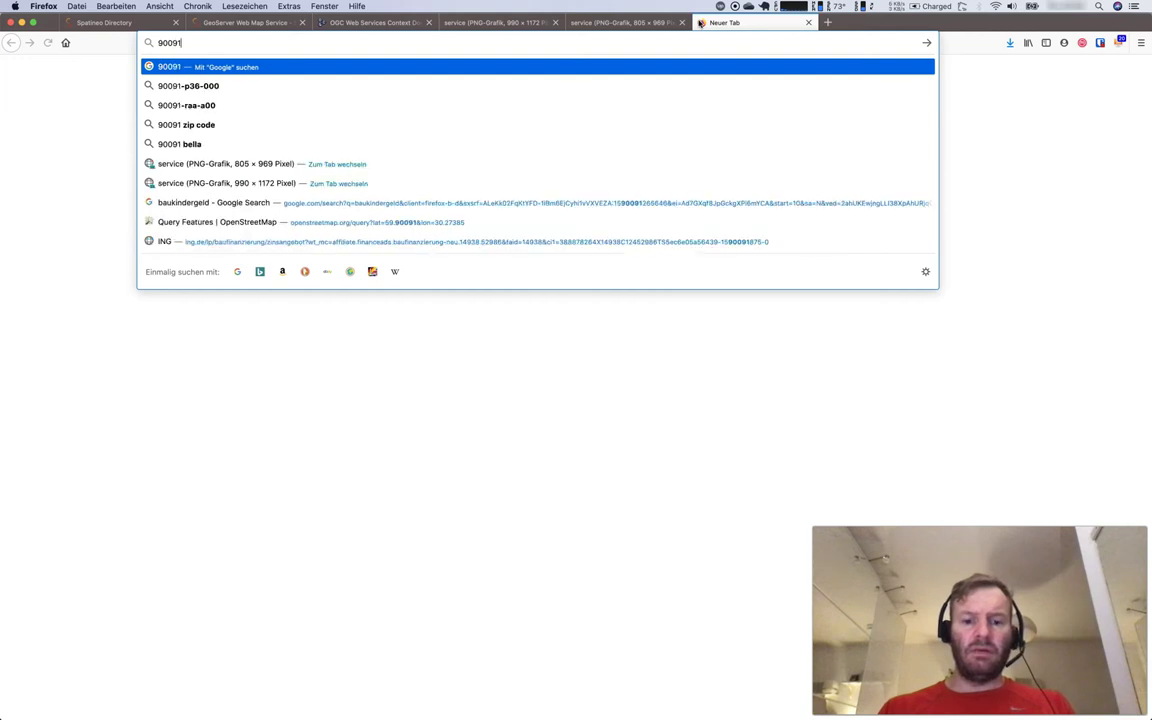
text(3 CRS)
key(Return)
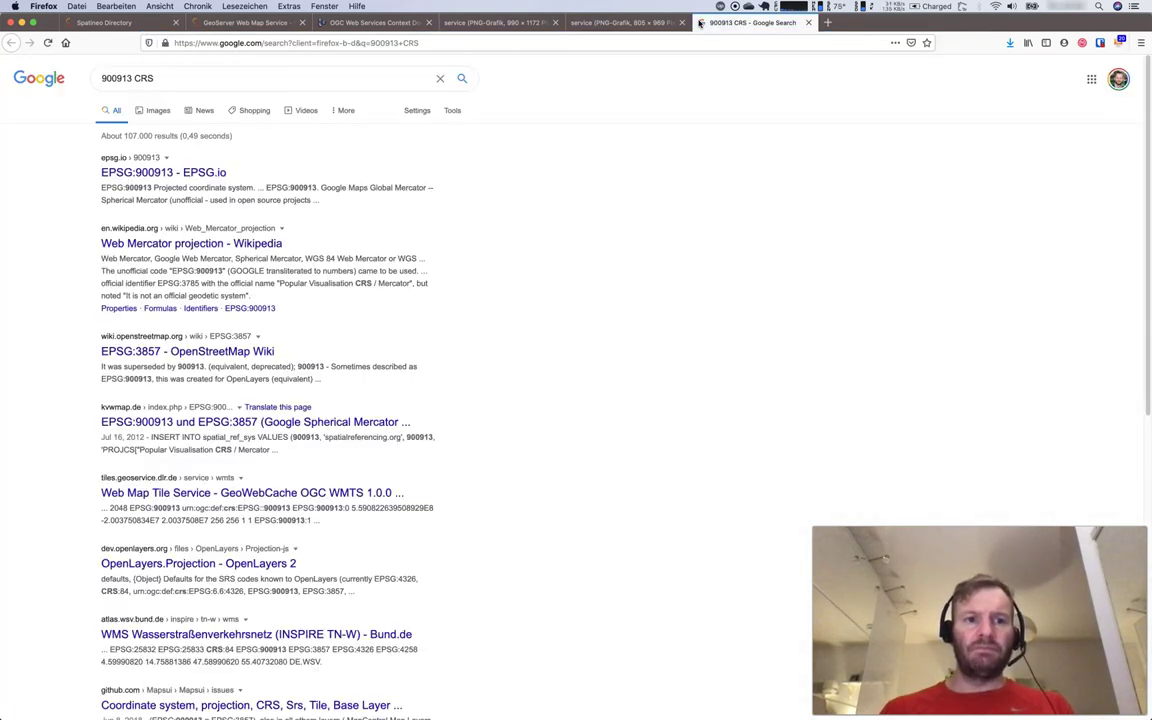
click(133, 170)
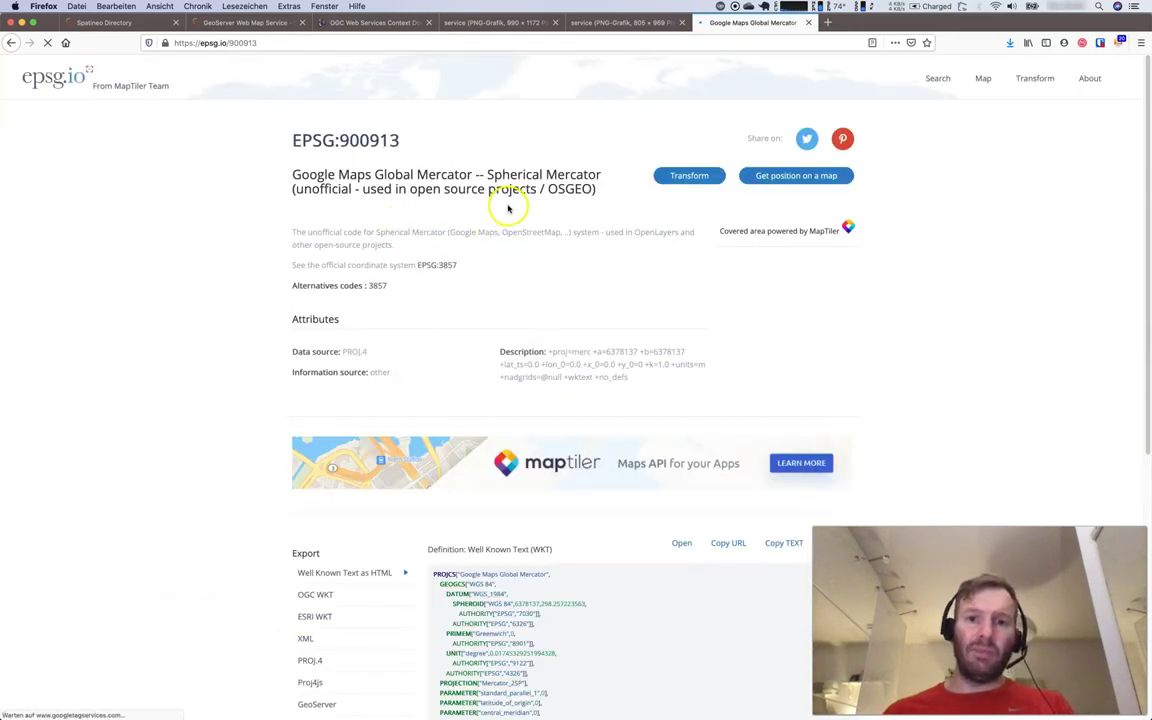
Step: Follow the link to the official EPSG:3857 definition, then return to the WMS image tab
drag(457, 267, 400, 265)
click(420, 266)
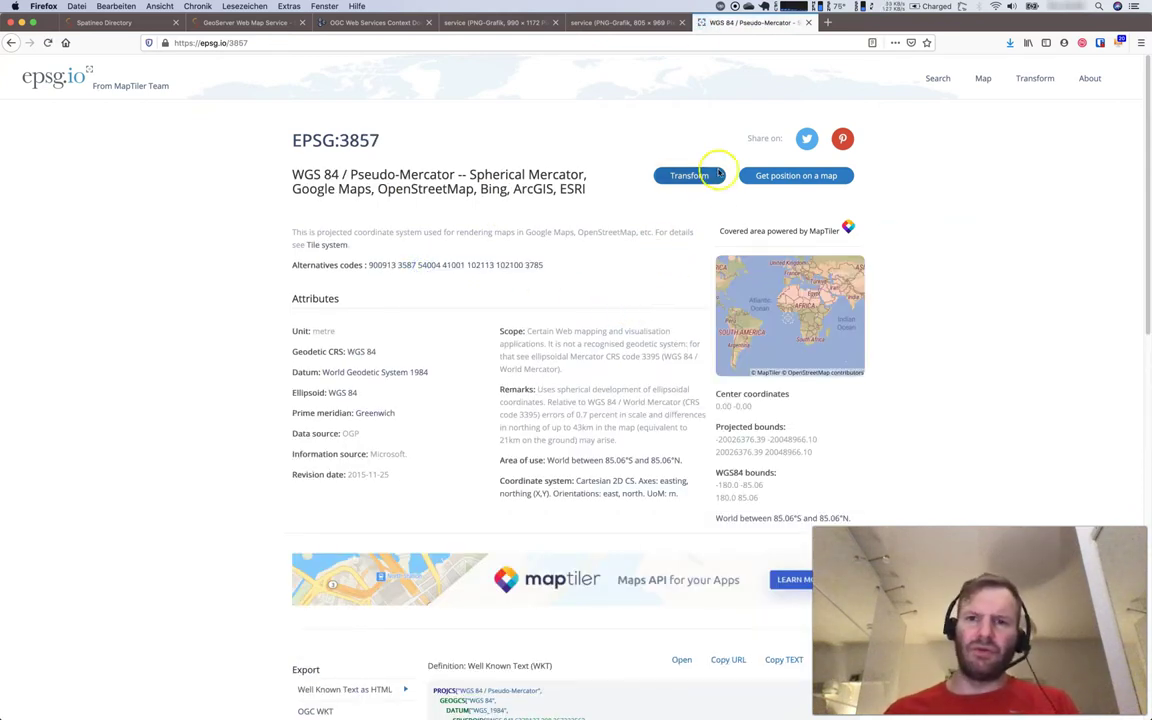
click(622, 22)
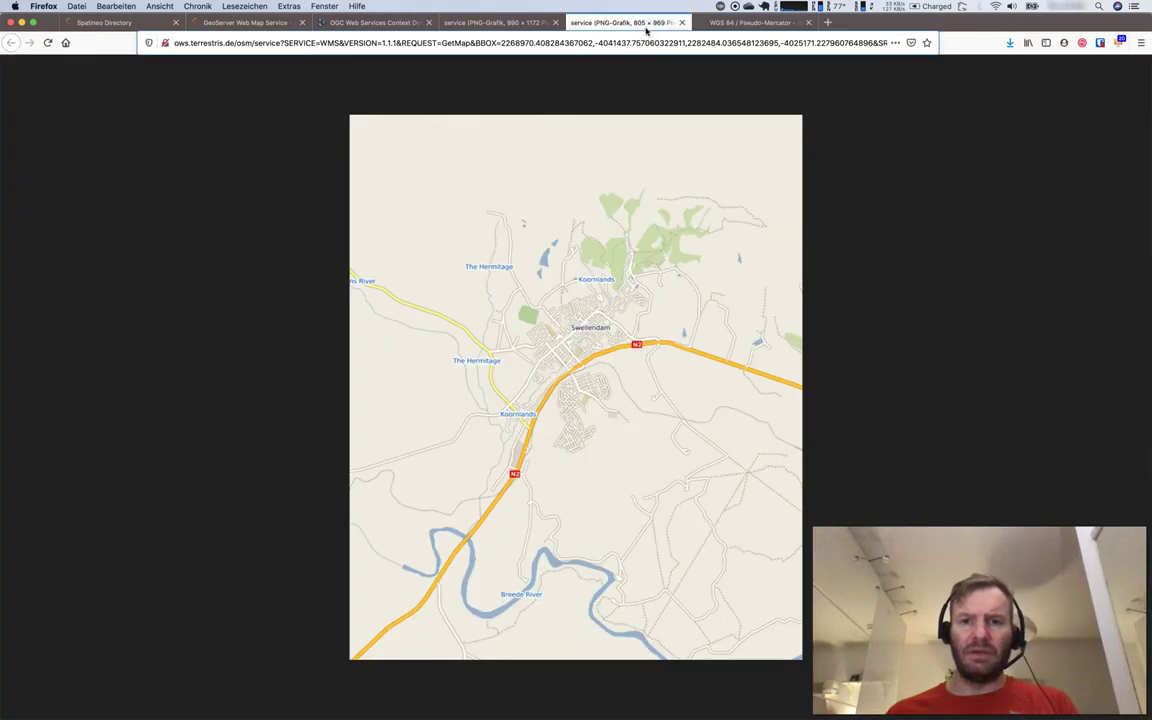
Step: Read the remaining GetMap request parameters at the end of the URL, then switch to QGIS
click(761, 47)
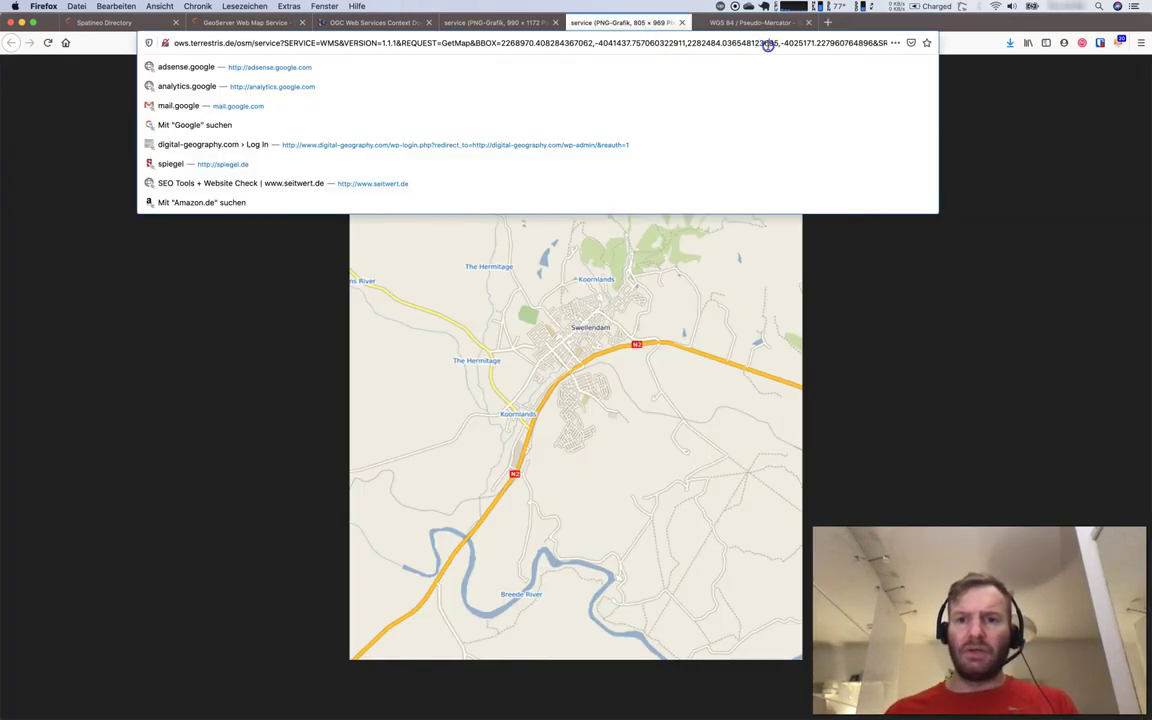
key(End)
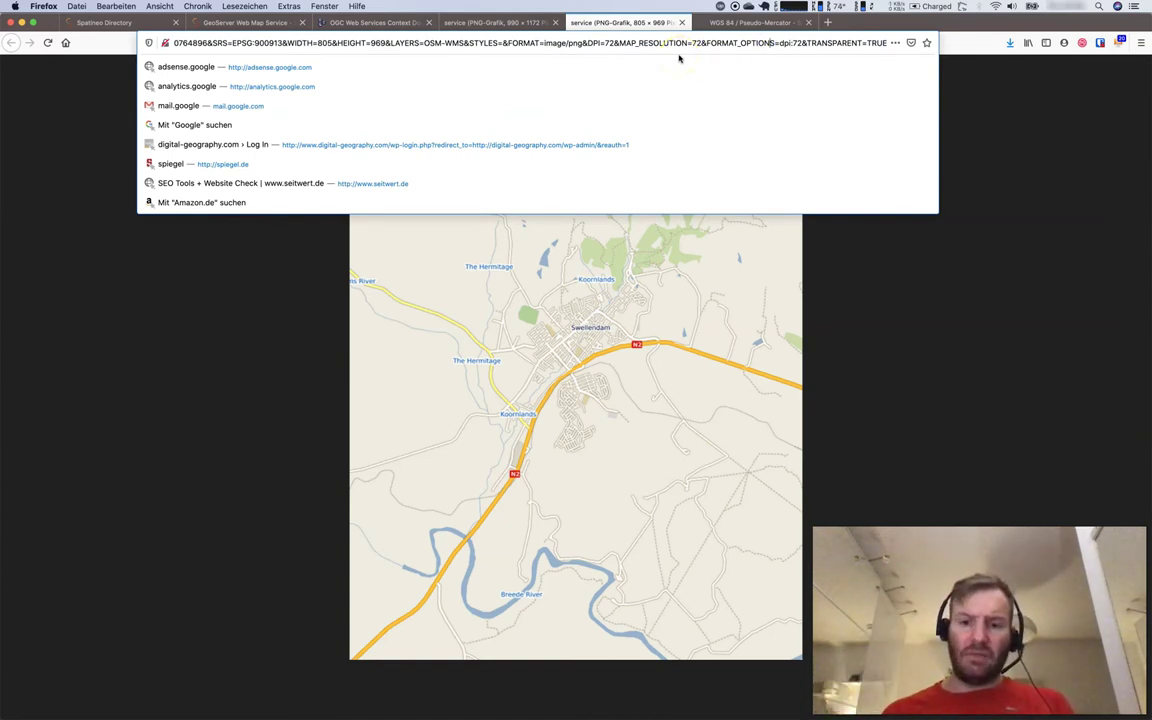
key(super+Tab)
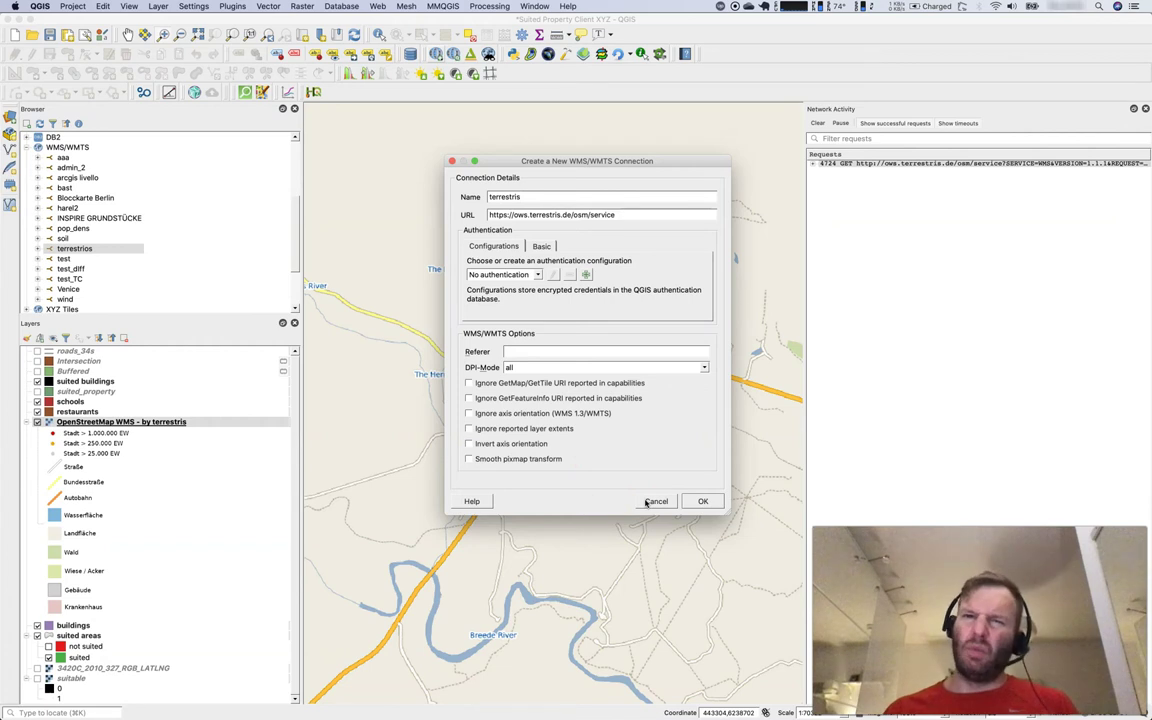
Step: Cancel the terrestris WMS/WMTS connection dialog without saving changes
click(650, 501)
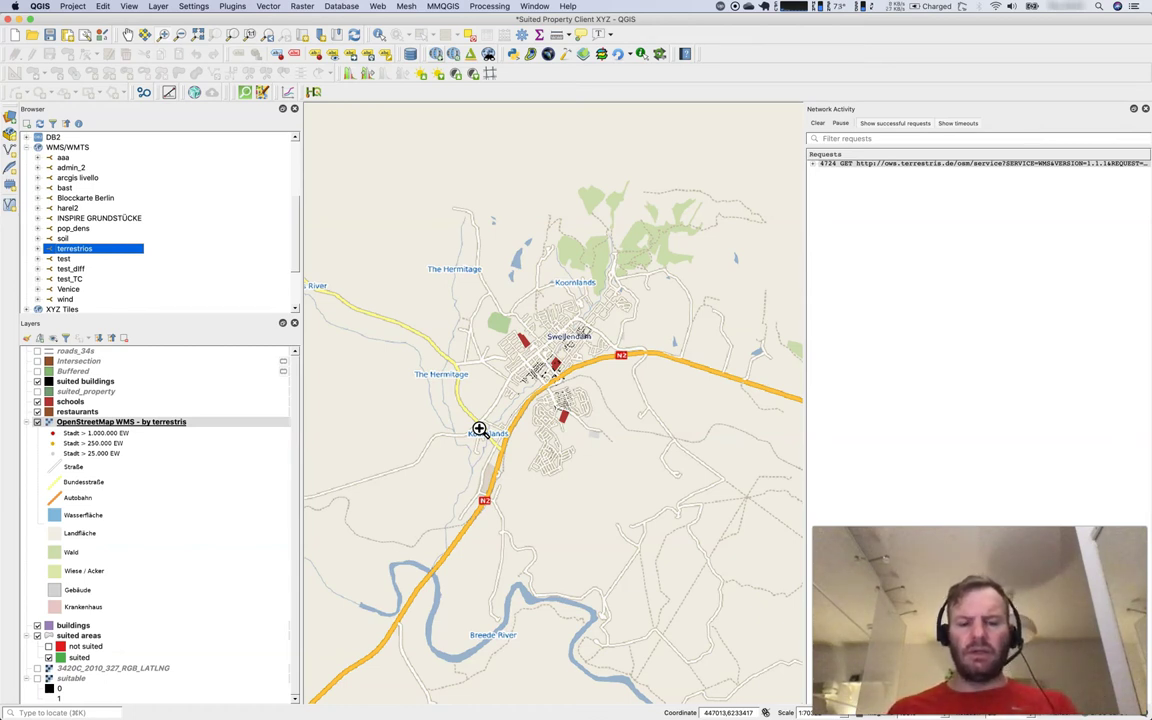
Step: Open the Spatineo Directory home page in Firefox and pan and zoom its world map to Africa
key(super+Tab)
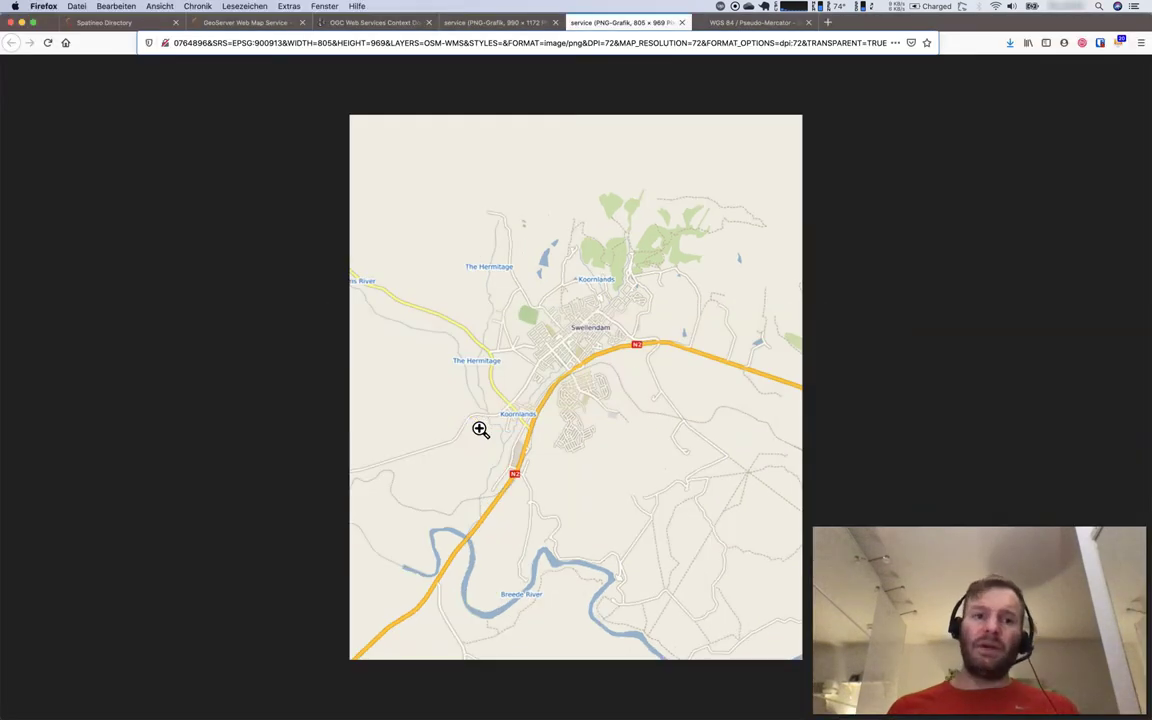
click(242, 22)
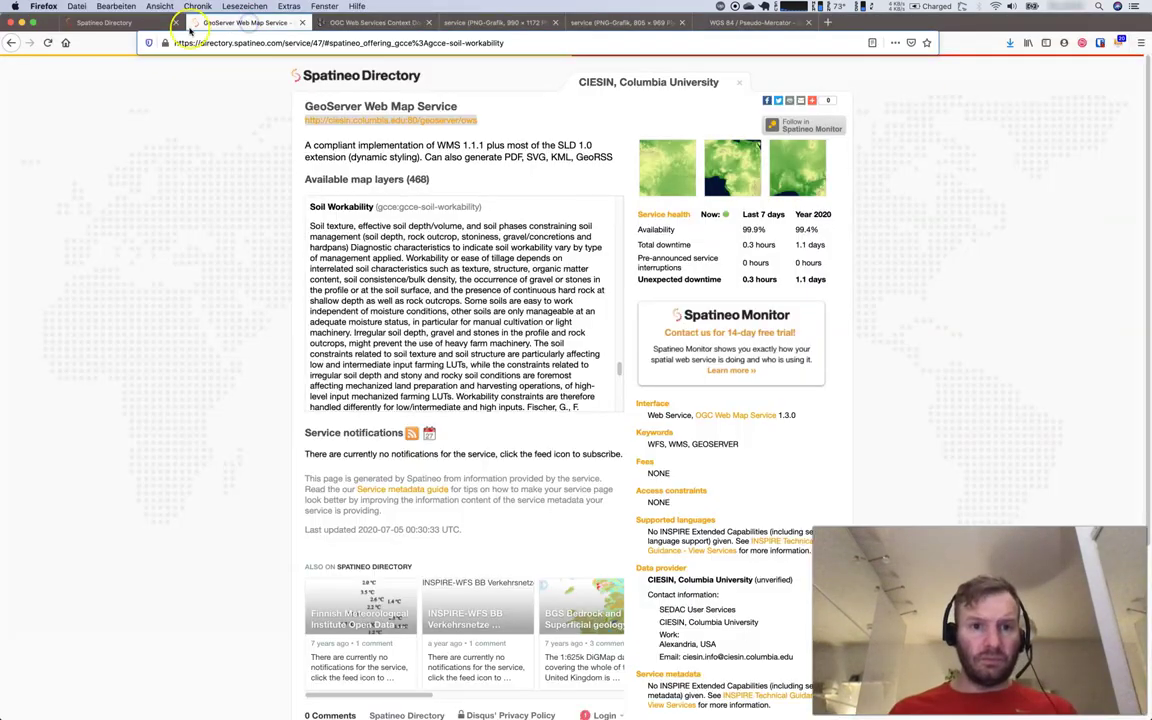
click(110, 23)
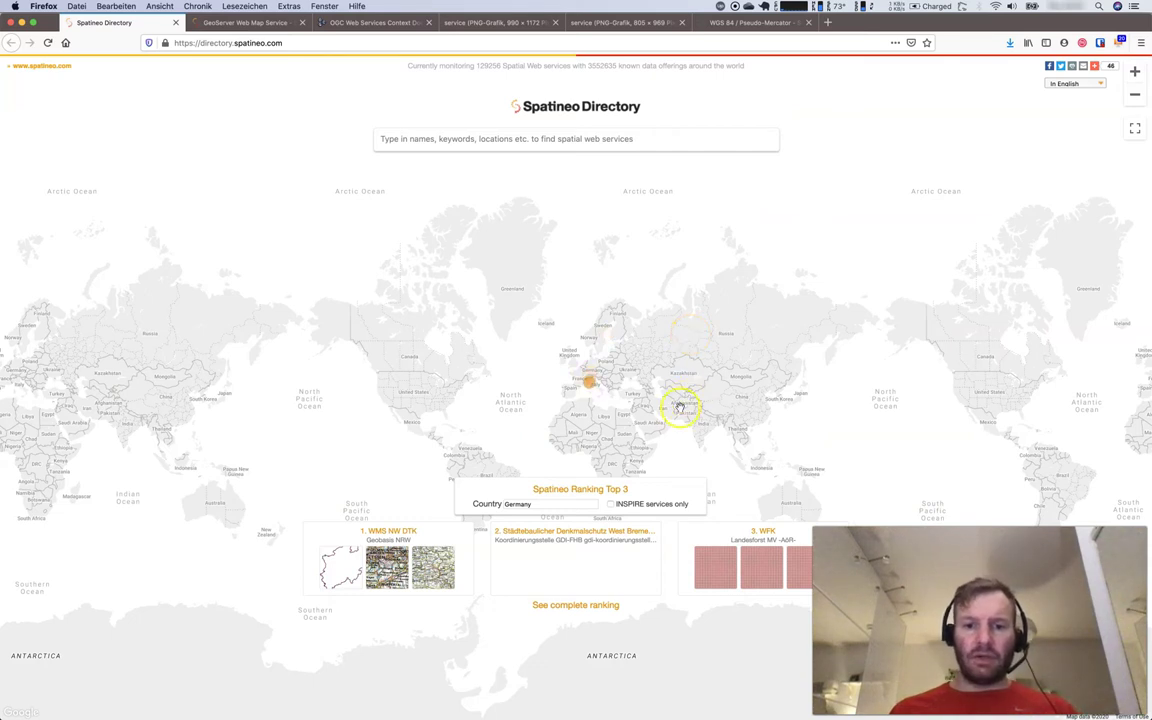
drag(679, 404, 704, 319)
scroll(651, 404, up, 2)
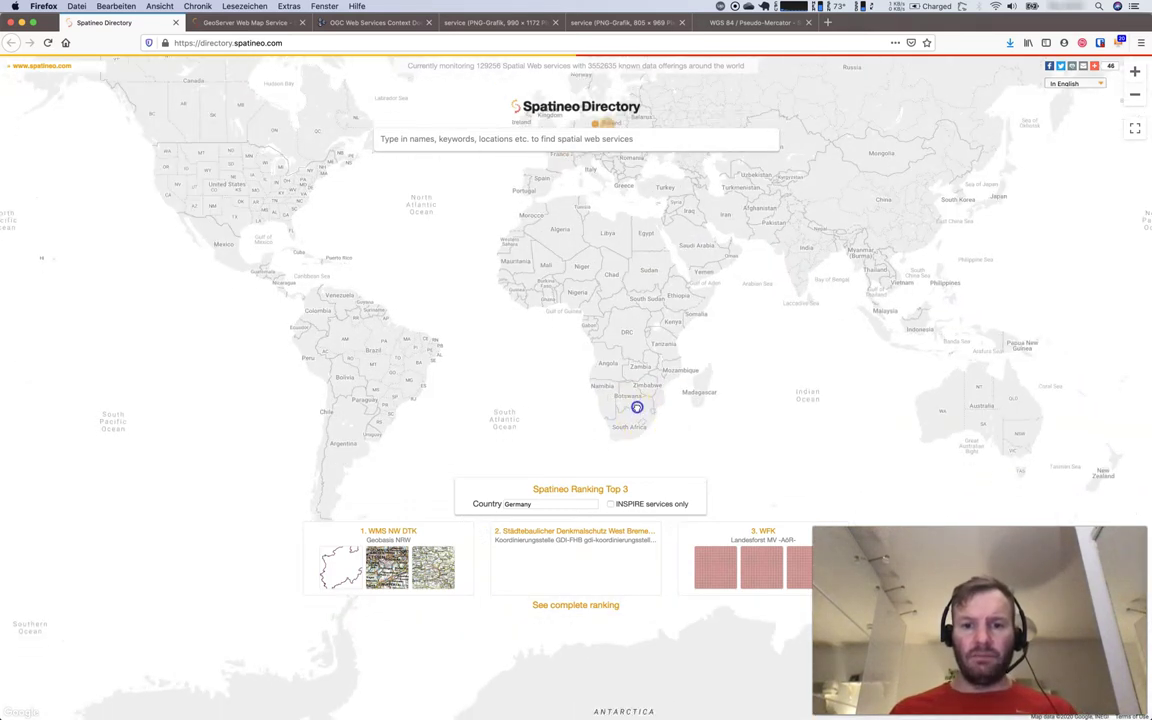
drag(638, 437, 635, 393)
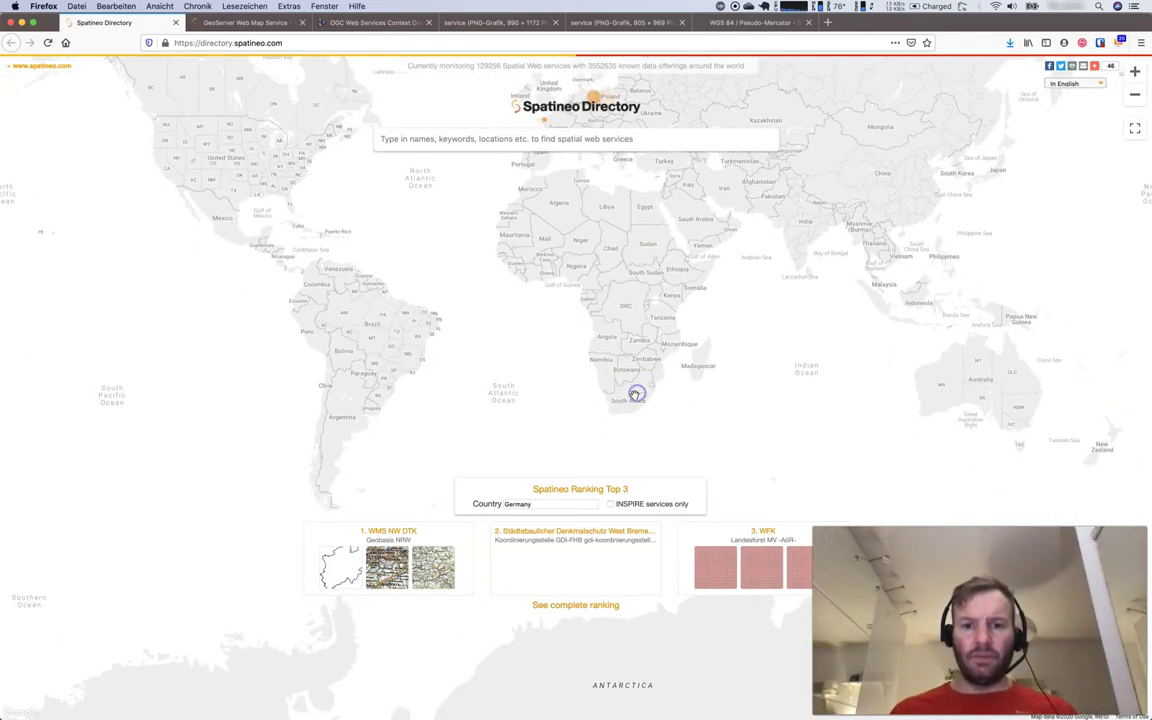
Step: Search for 'soil', exclude WMTS, limit results to Africa and page through them
click(555, 138)
text(soil)
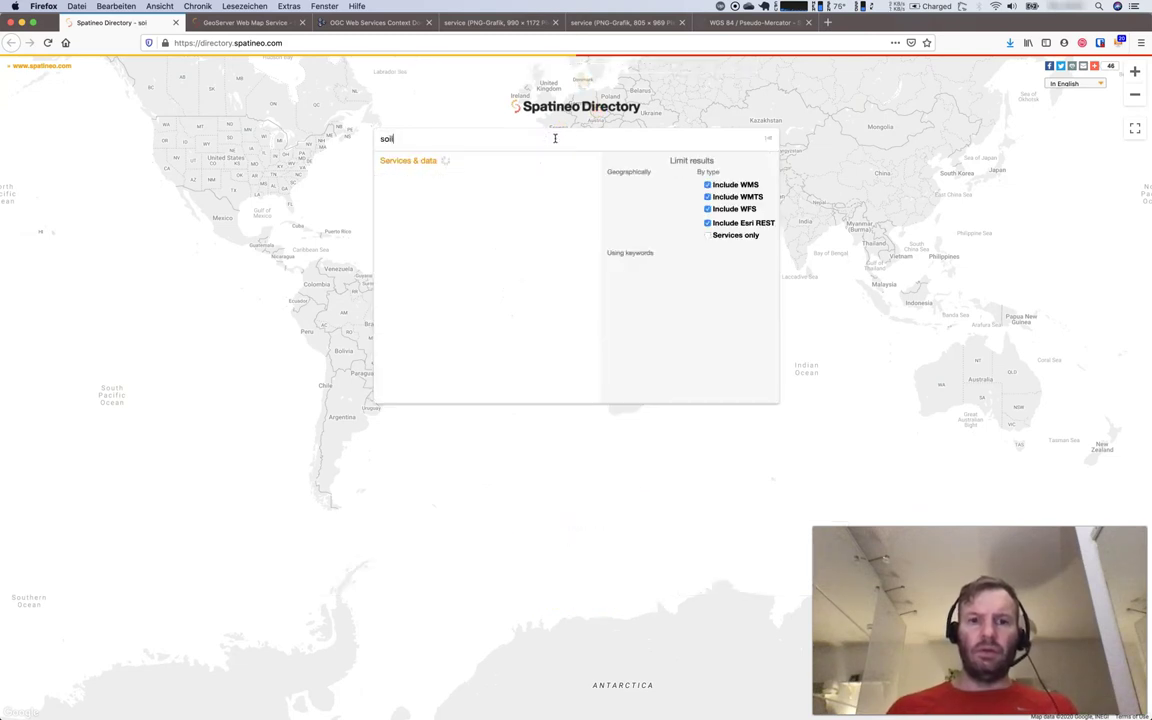
click(708, 196)
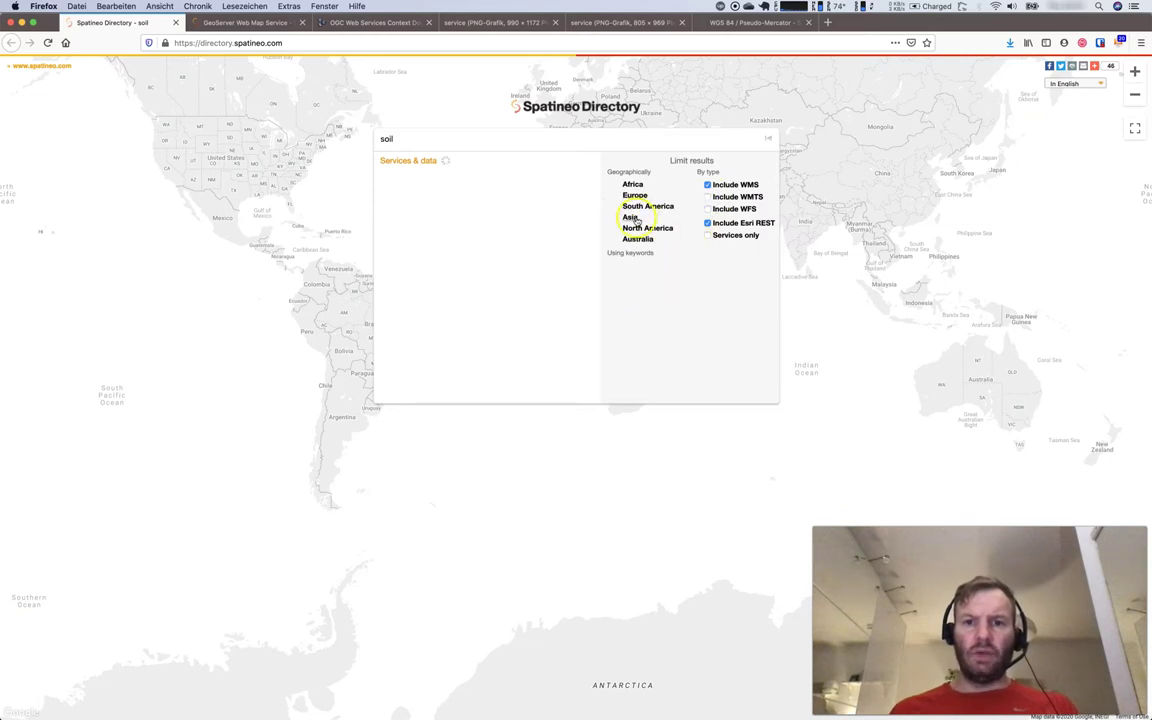
click(633, 185)
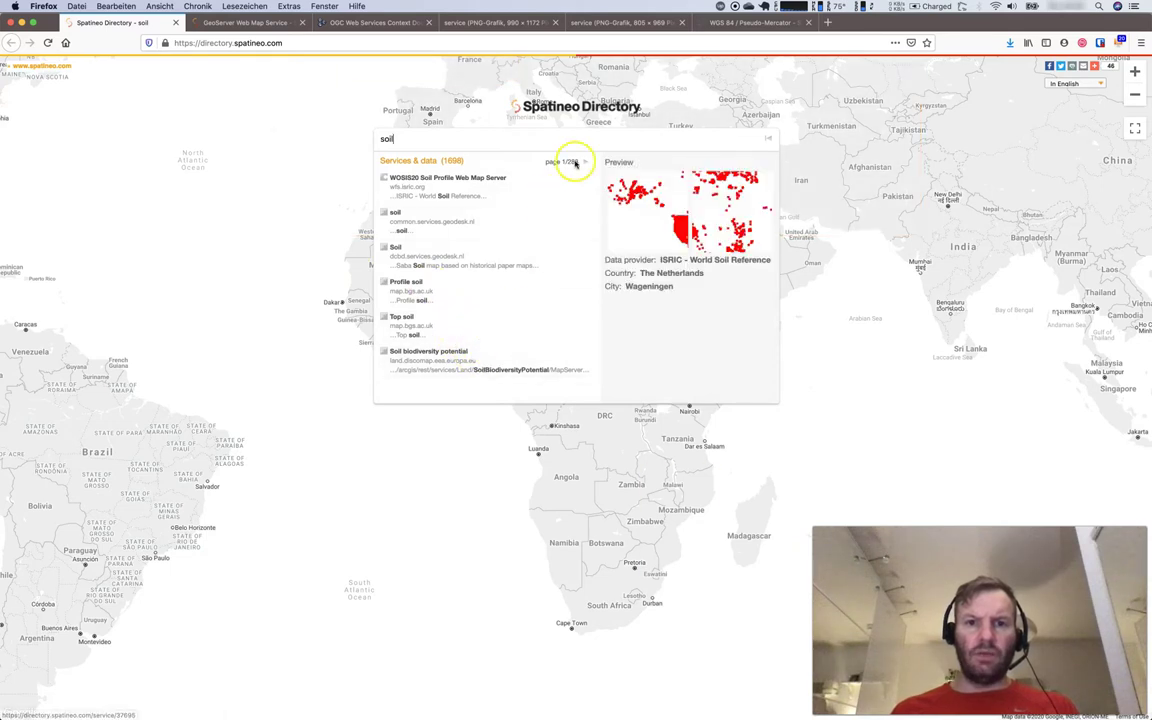
click(582, 161)
click(582, 161)
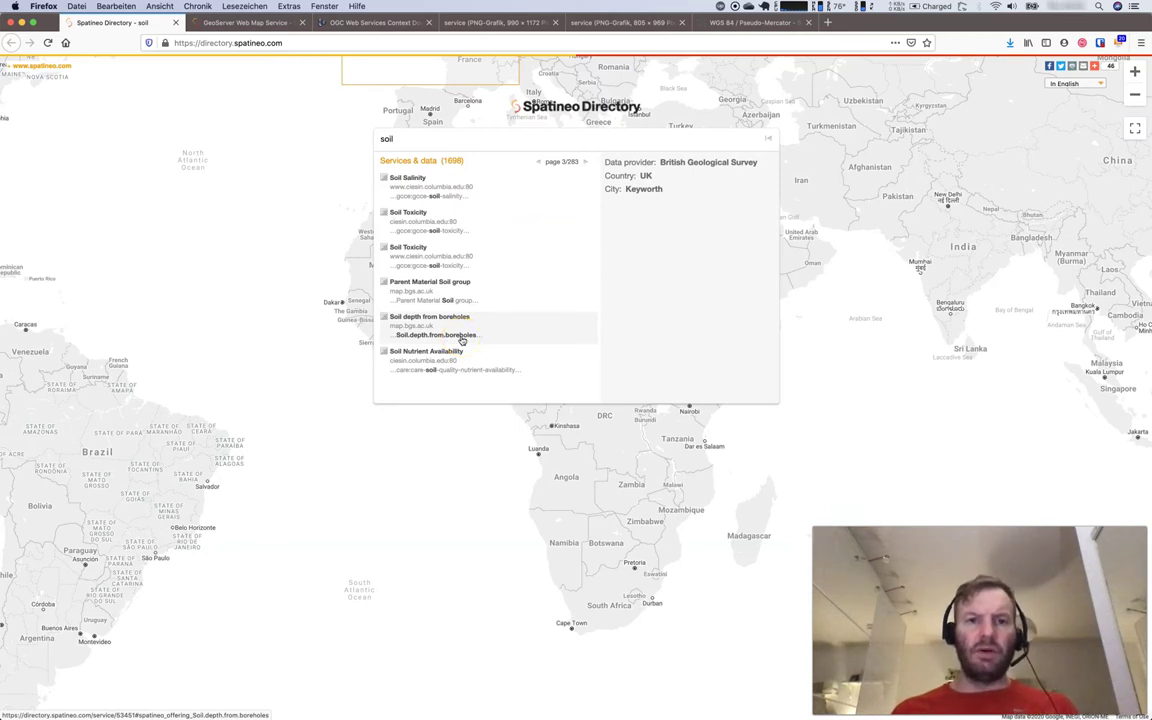
click(587, 162)
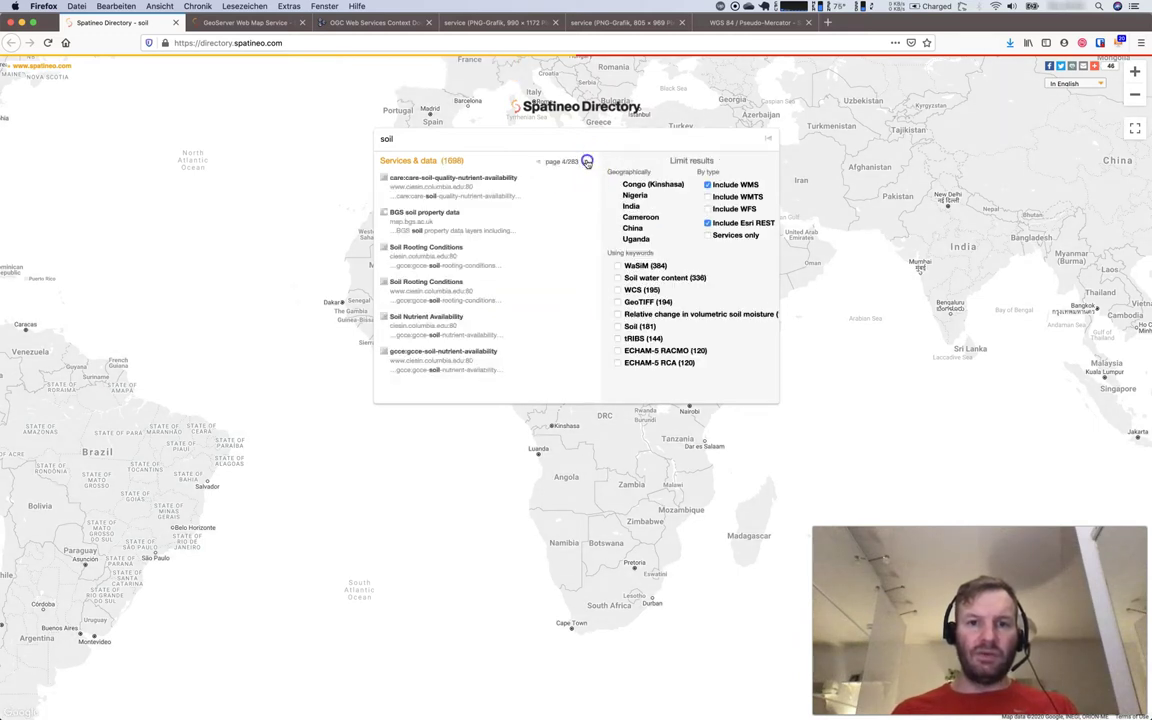
click(587, 162)
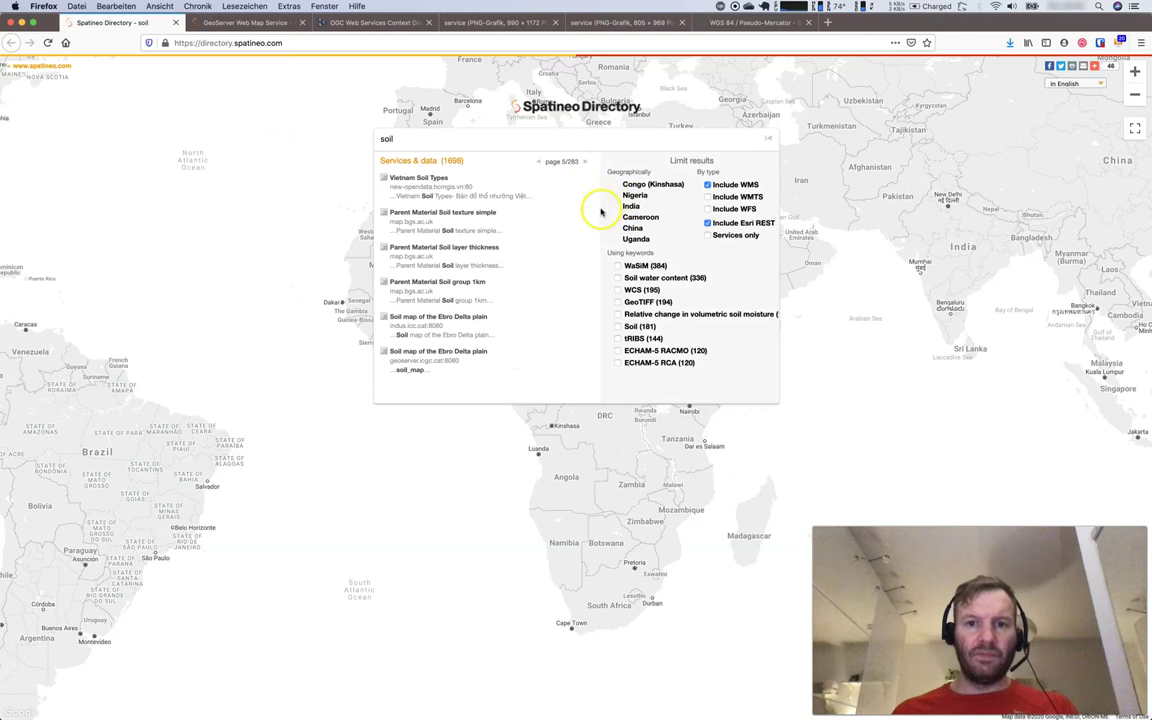
Step: Narrow the soil results to Congo (Kinshasa), 348 matches, and browse to page 7 of 58
click(634, 186)
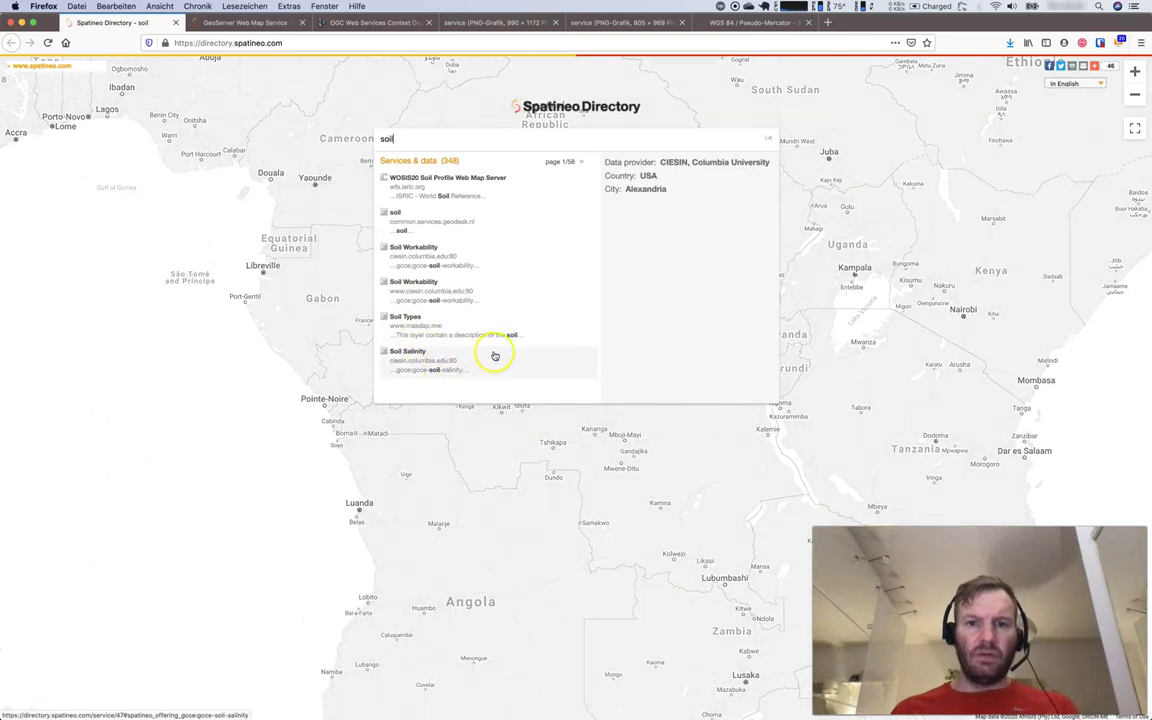
click(582, 163)
click(582, 163)
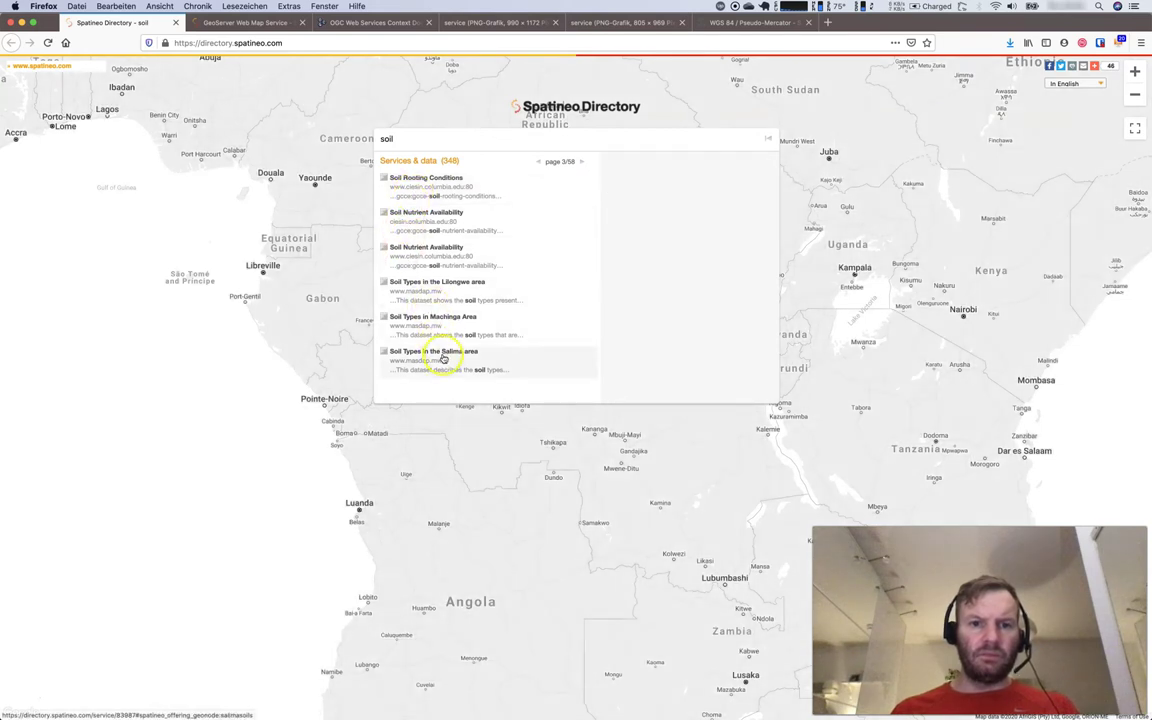
click(581, 162)
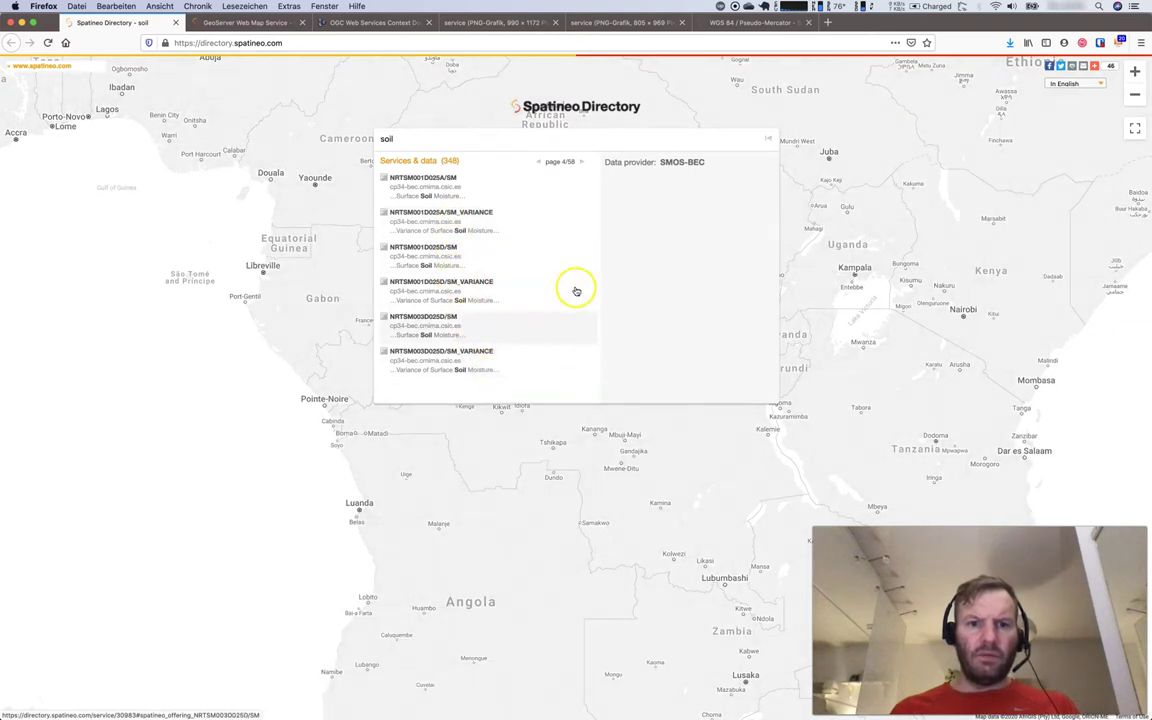
click(583, 164)
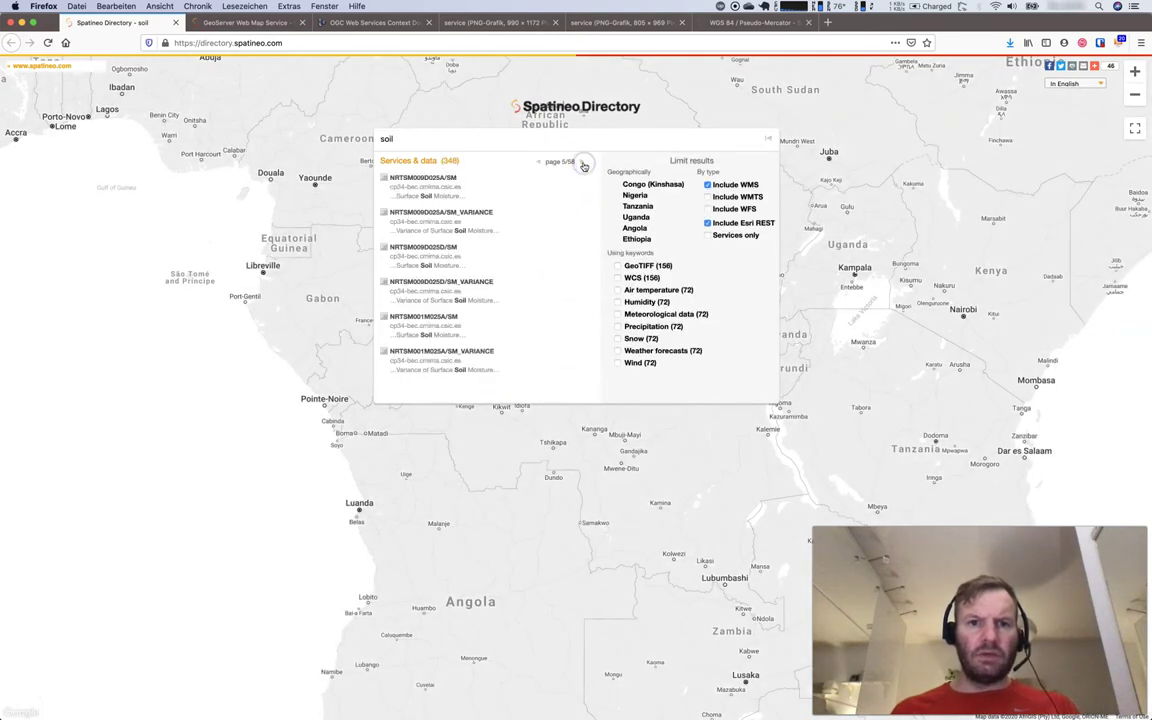
click(583, 164)
click(583, 164)
click(583, 164)
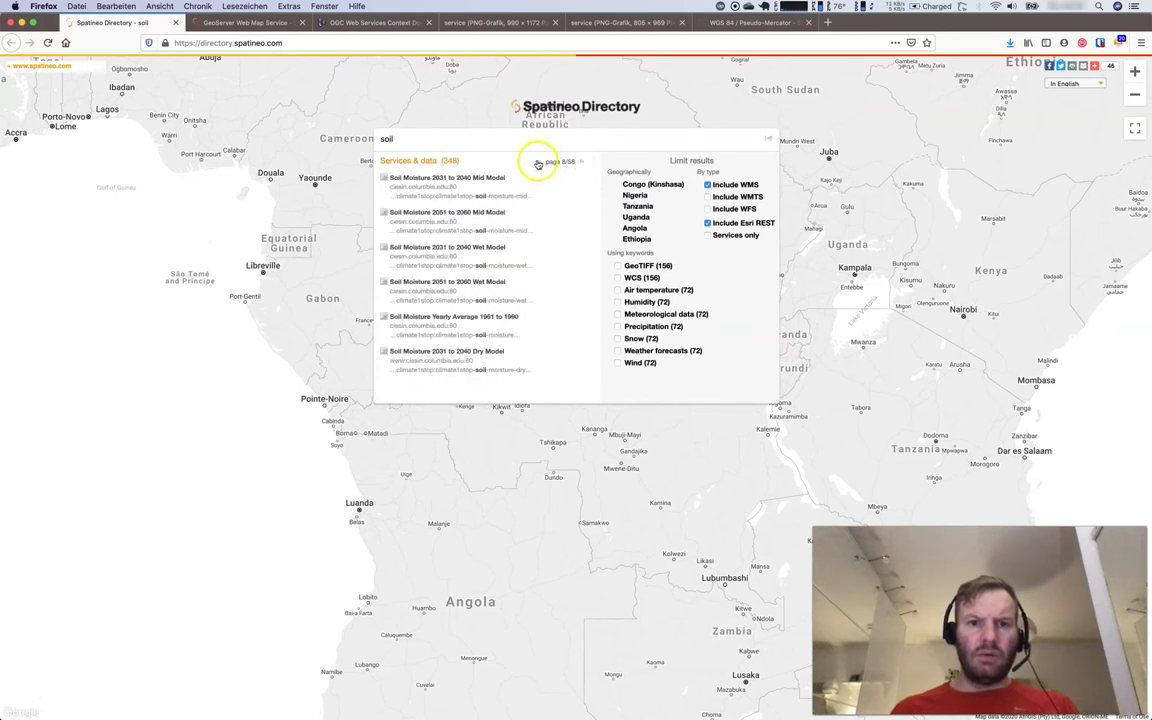
click(538, 162)
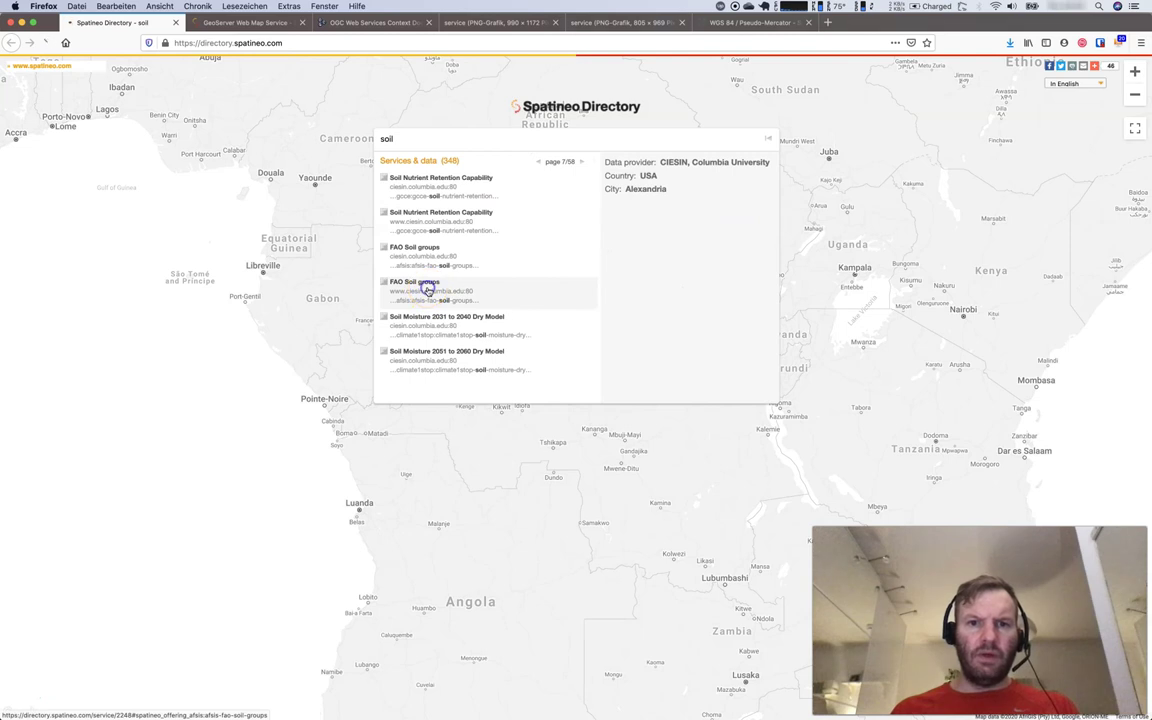
Step: Open CIESIN's GeoServer WMS page offering FAO Soil groups and select its service address
click(428, 289)
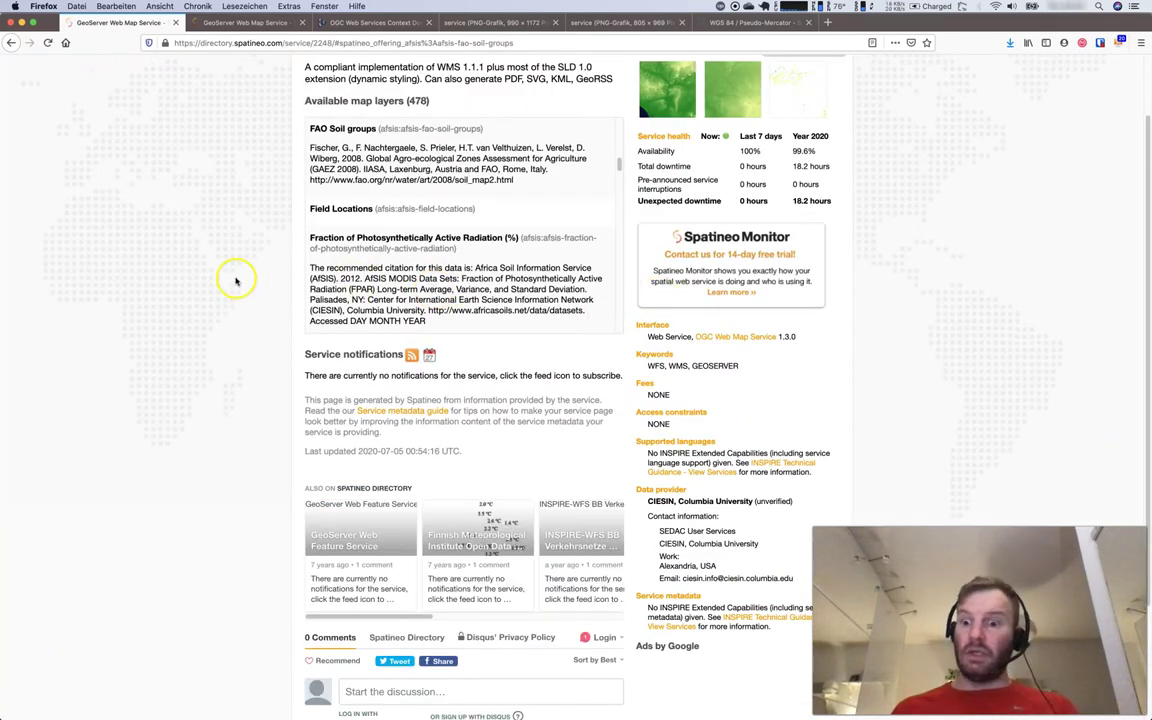
scroll(237, 281, up, 2)
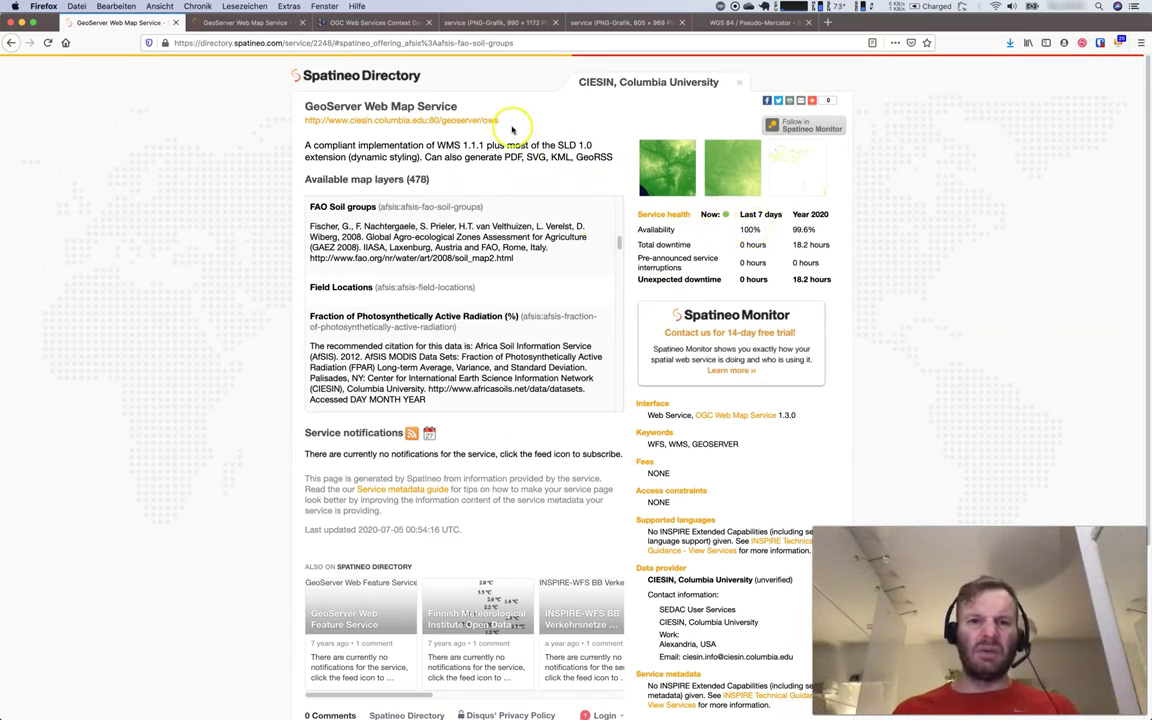
triple_click(333, 121)
key(super+c)
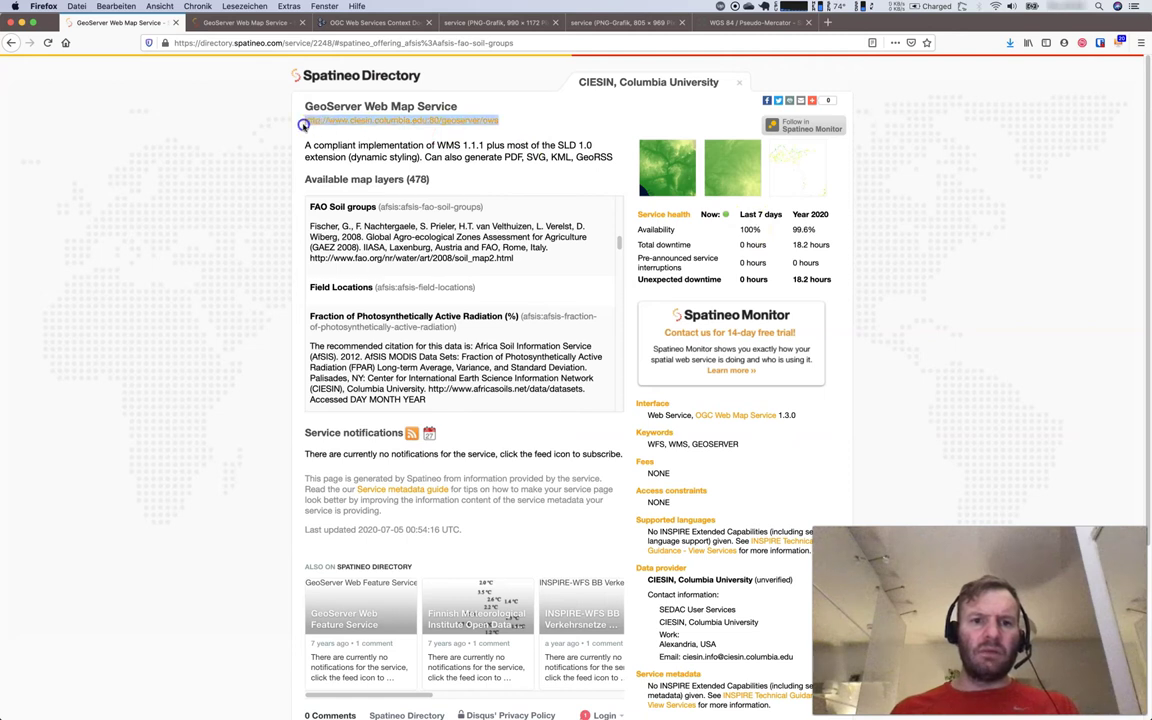
Step: Back in QGIS, create a '2 soil' WMS connection using the pasted CIESIN GeoServer address
key(super+Tab)
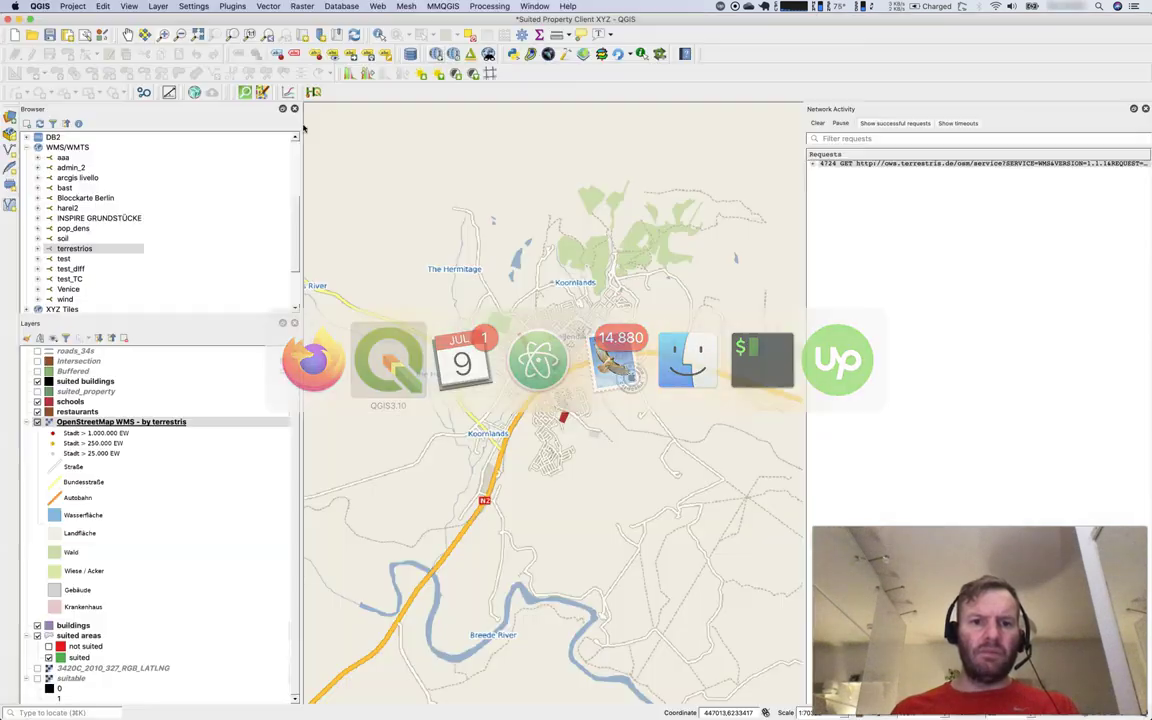
right_click(62, 147)
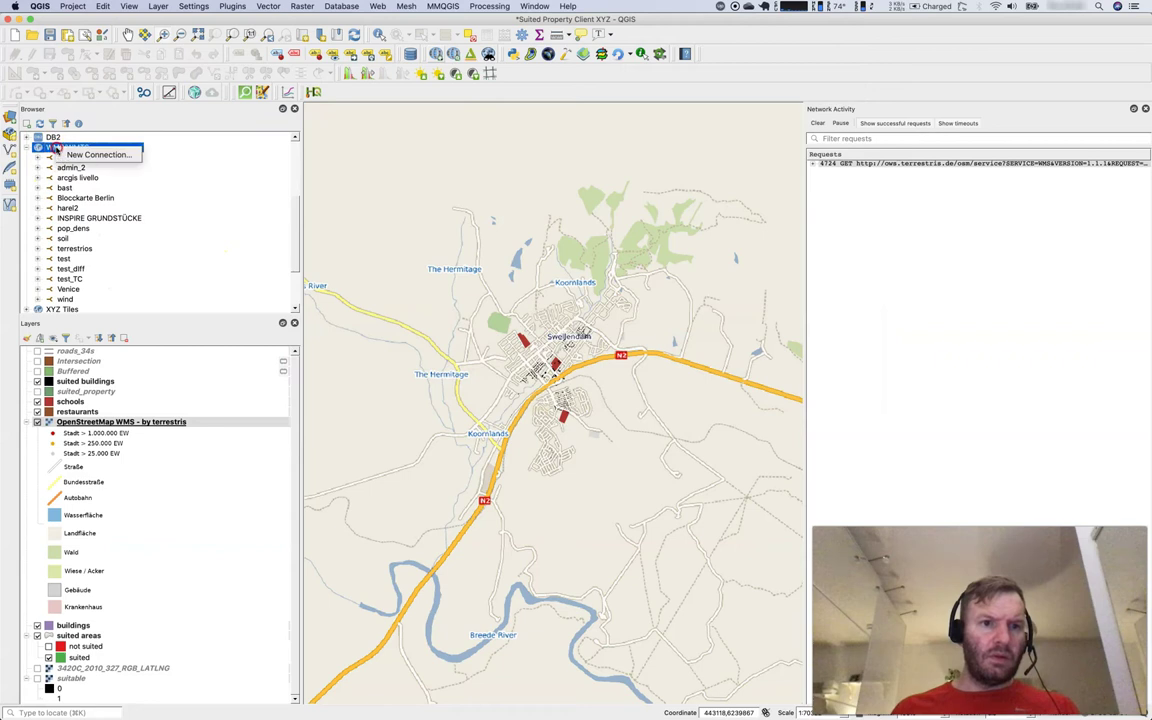
click(90, 153)
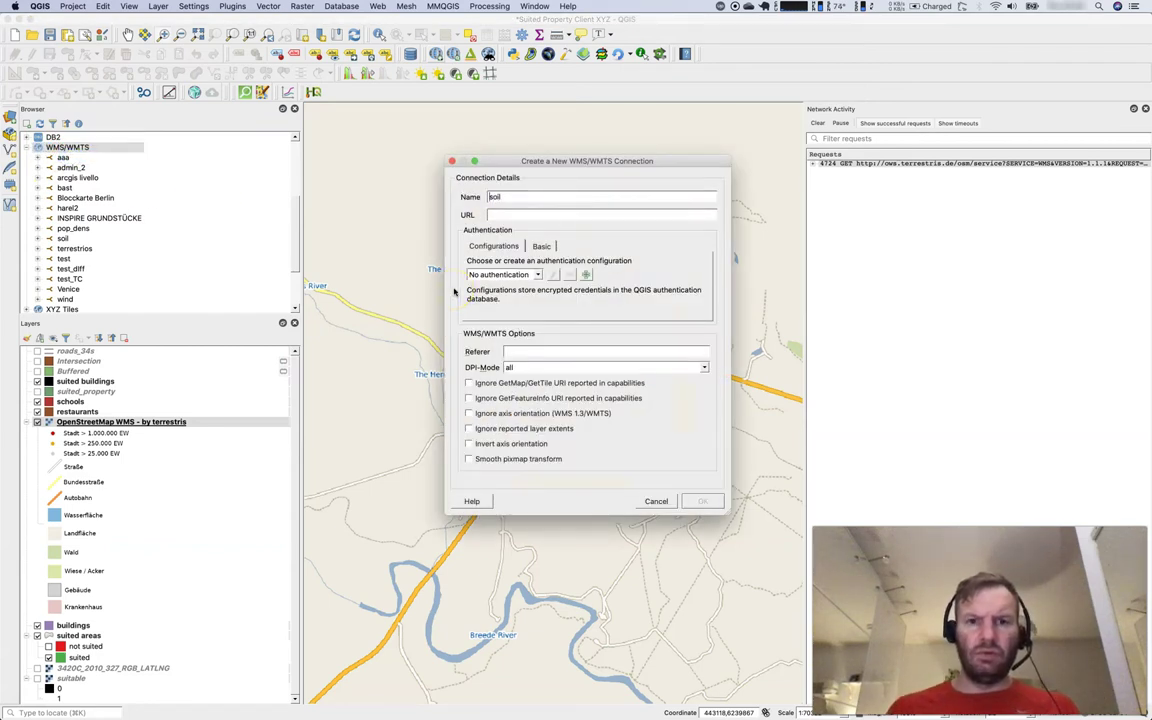
key(super+v)
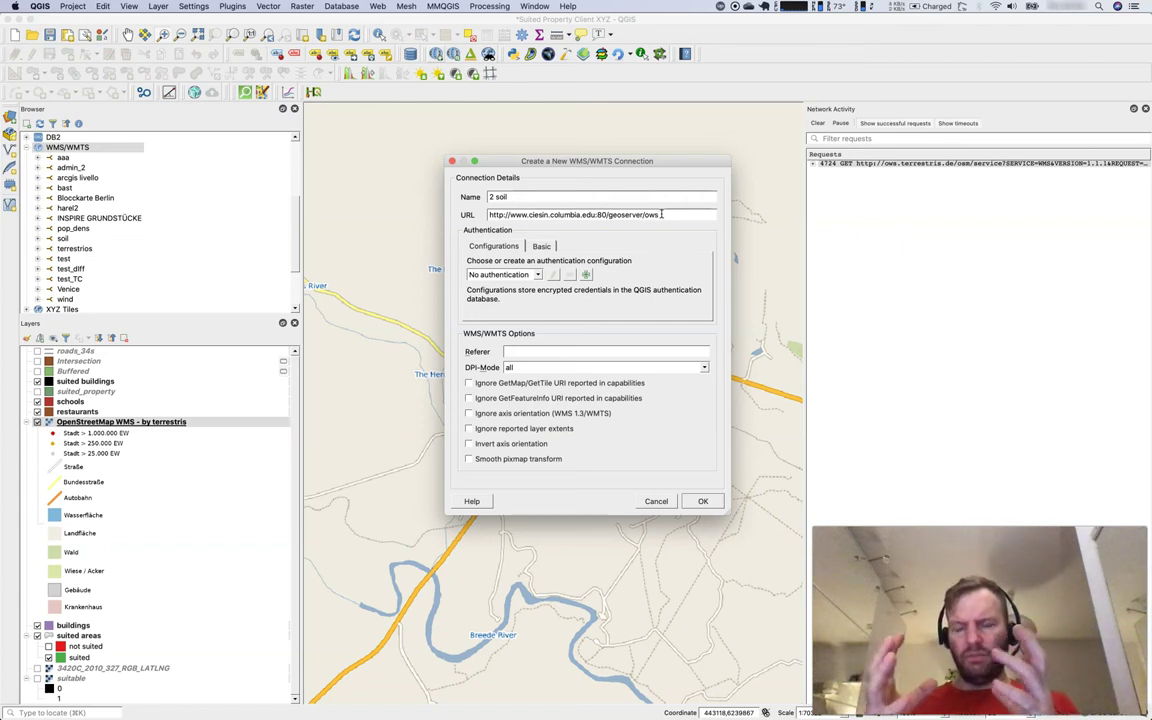
click(700, 500)
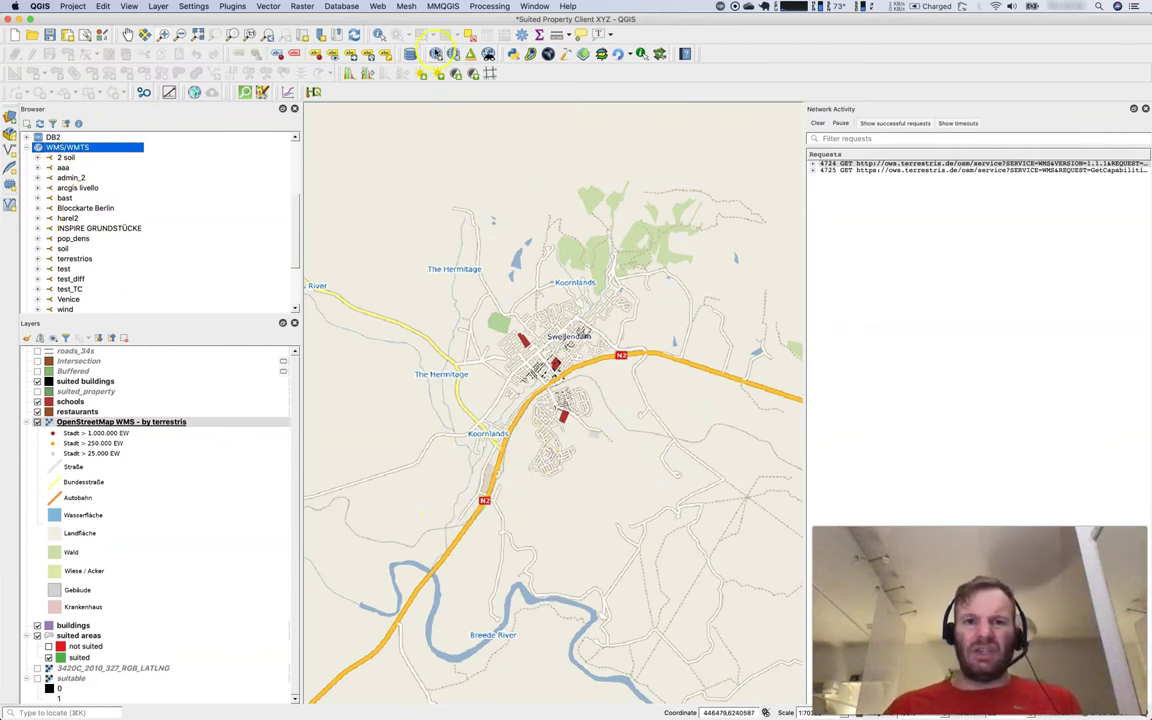
Step: Identify the terrestris OSM WMS at points near Koornlands, south-east of Swellendam and the N2
click(381, 36)
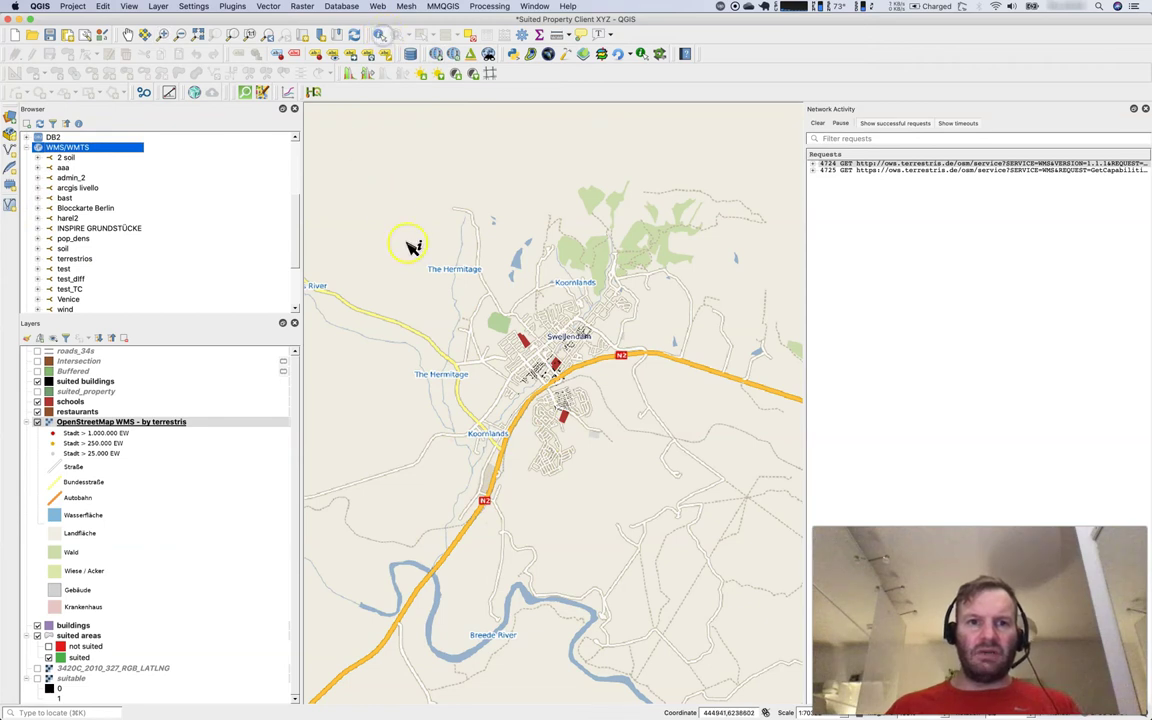
click(483, 400)
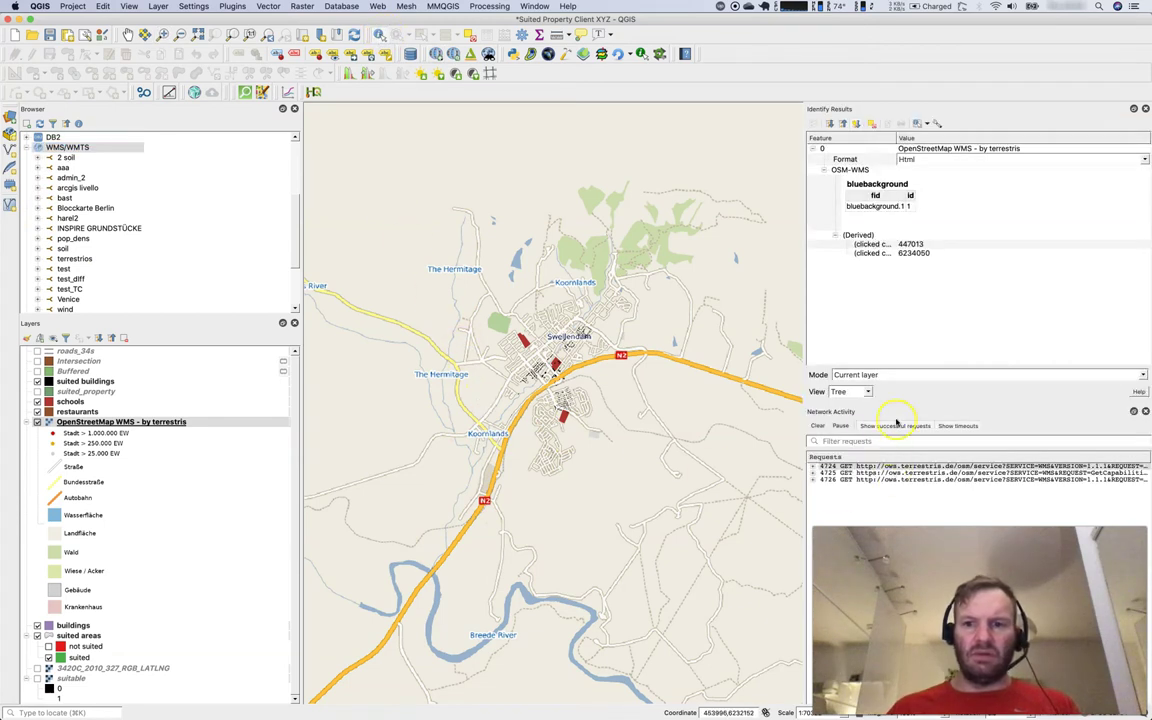
click(823, 170)
click(823, 171)
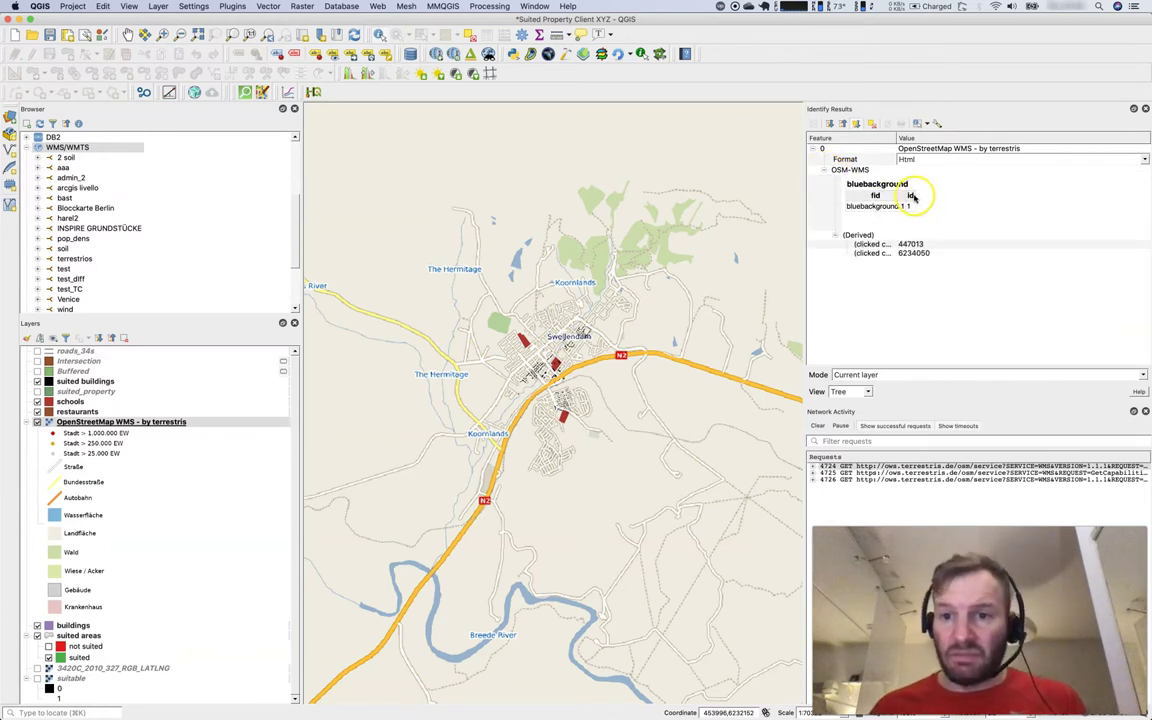
click(618, 405)
click(612, 465)
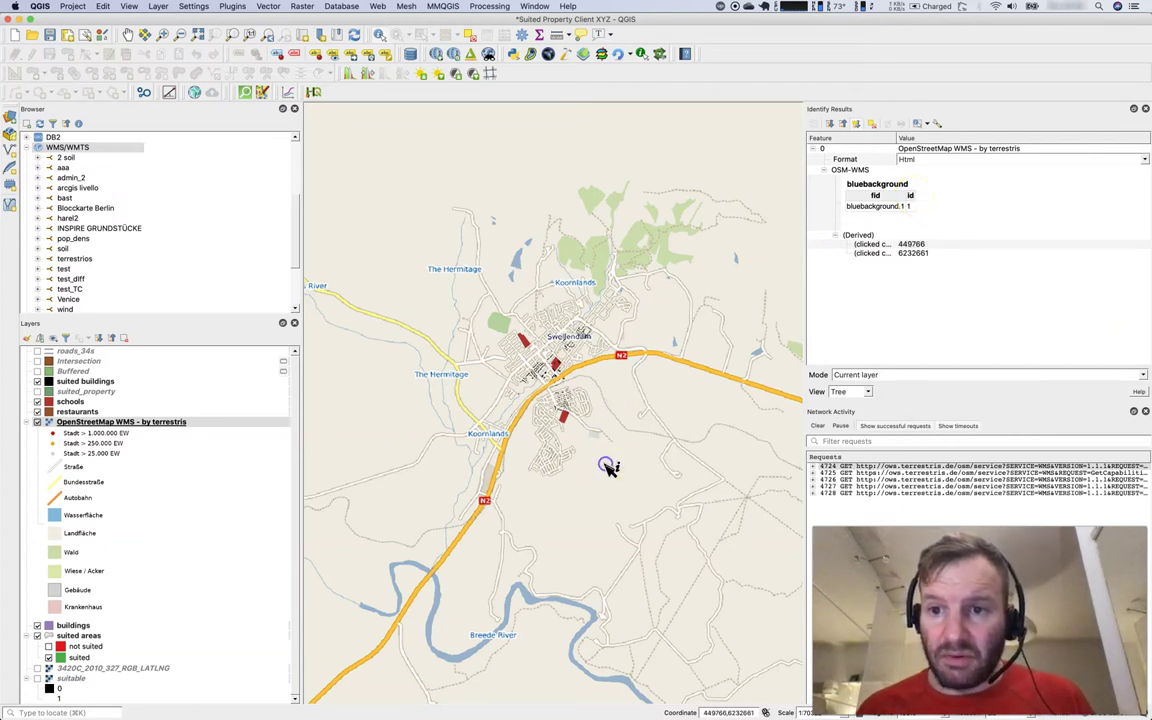
click(615, 501)
click(601, 513)
click(541, 510)
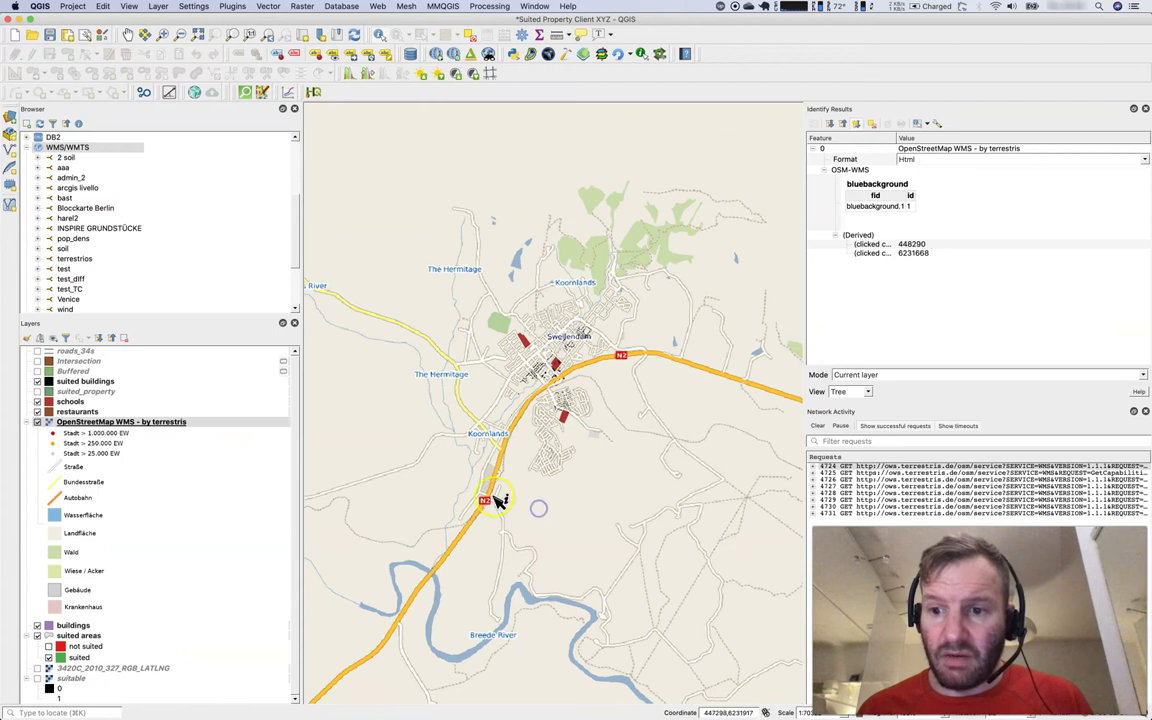
Step: Switch the identify results format to Feature and query points east of Swellendam again
click(970, 158)
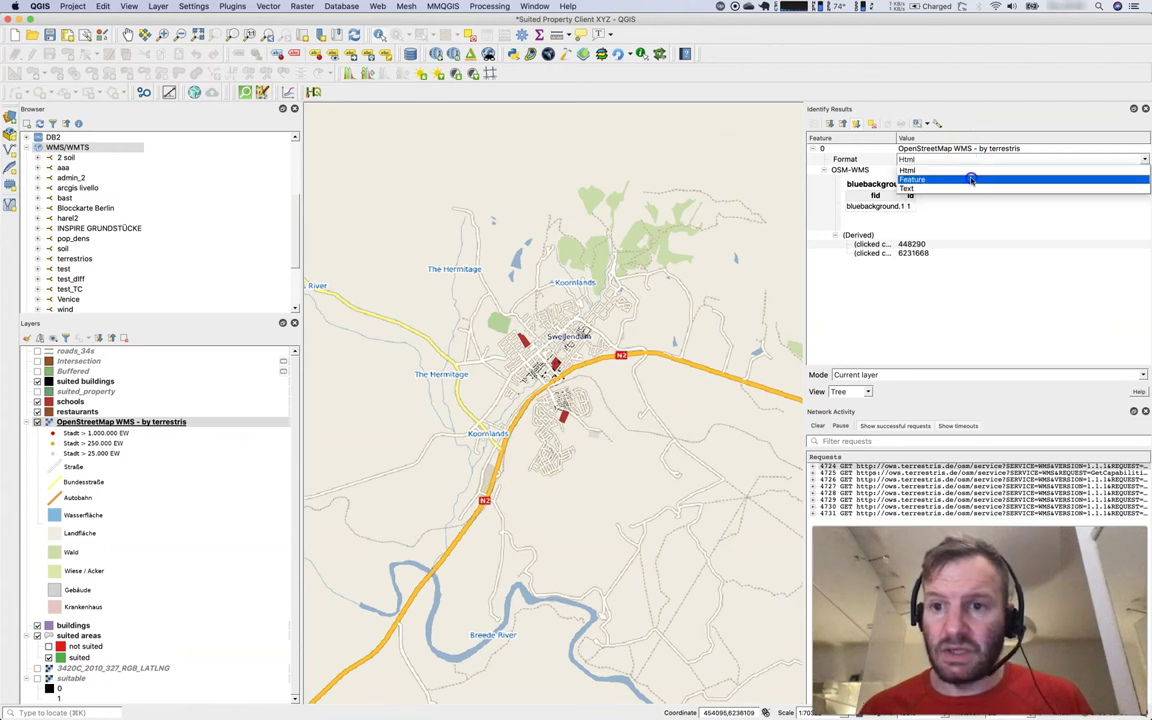
click(972, 176)
click(687, 296)
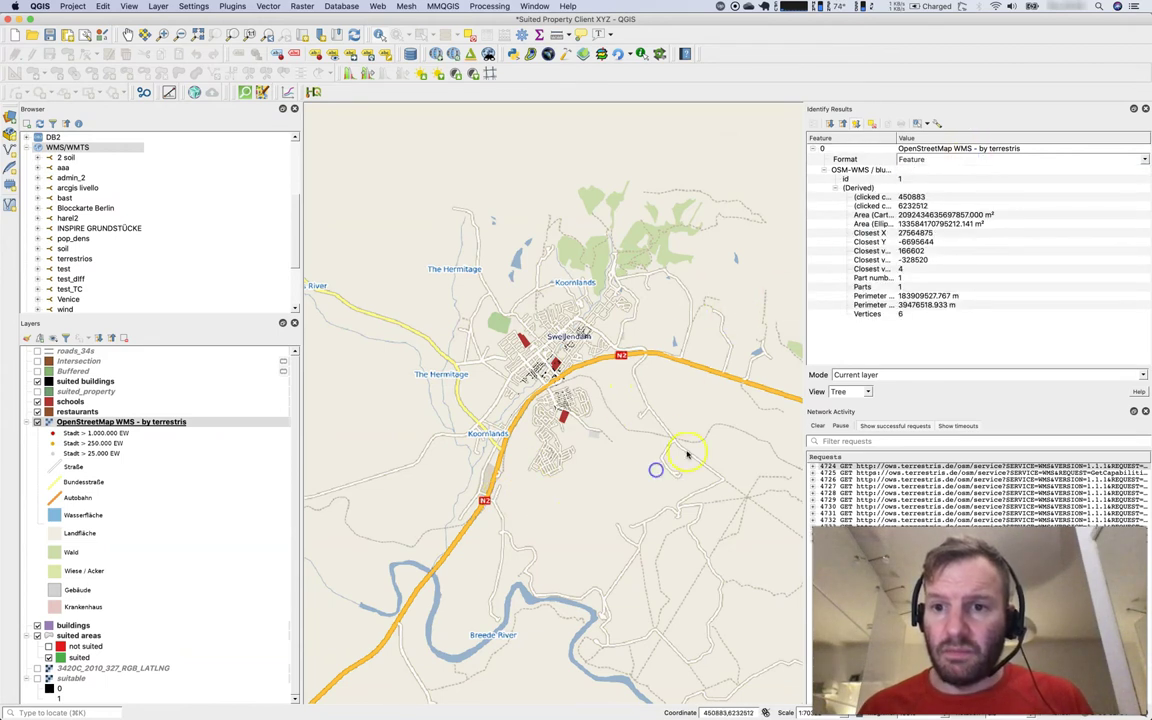
click(722, 517)
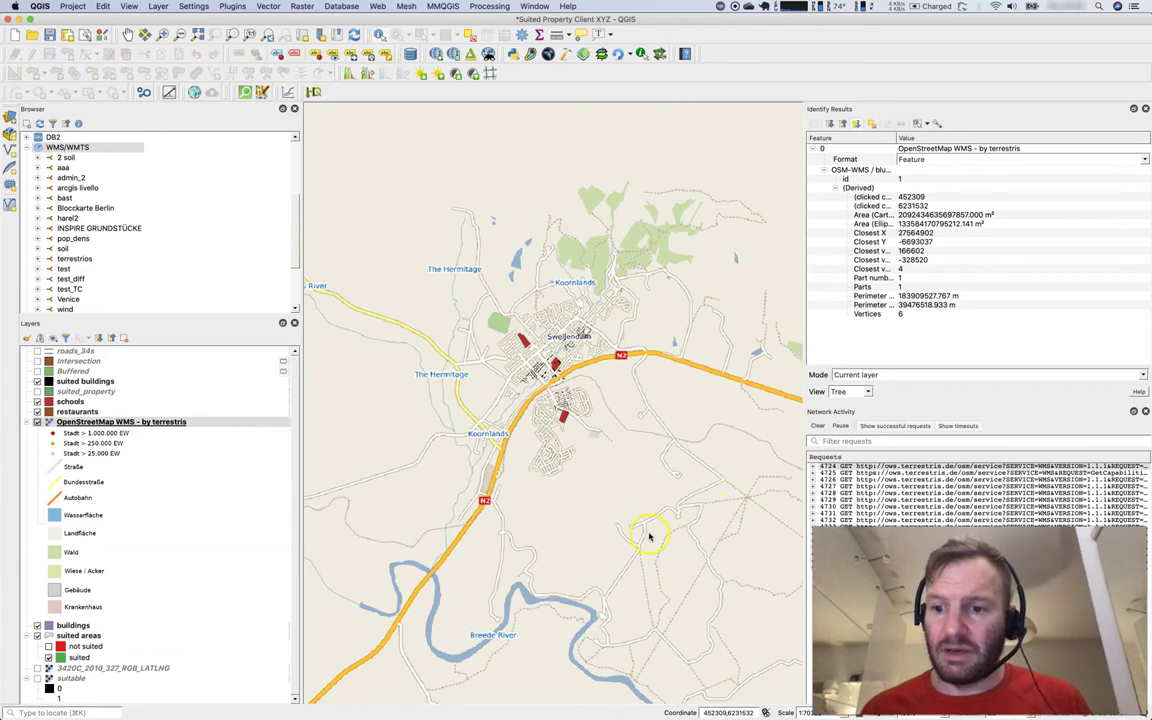
click(558, 500)
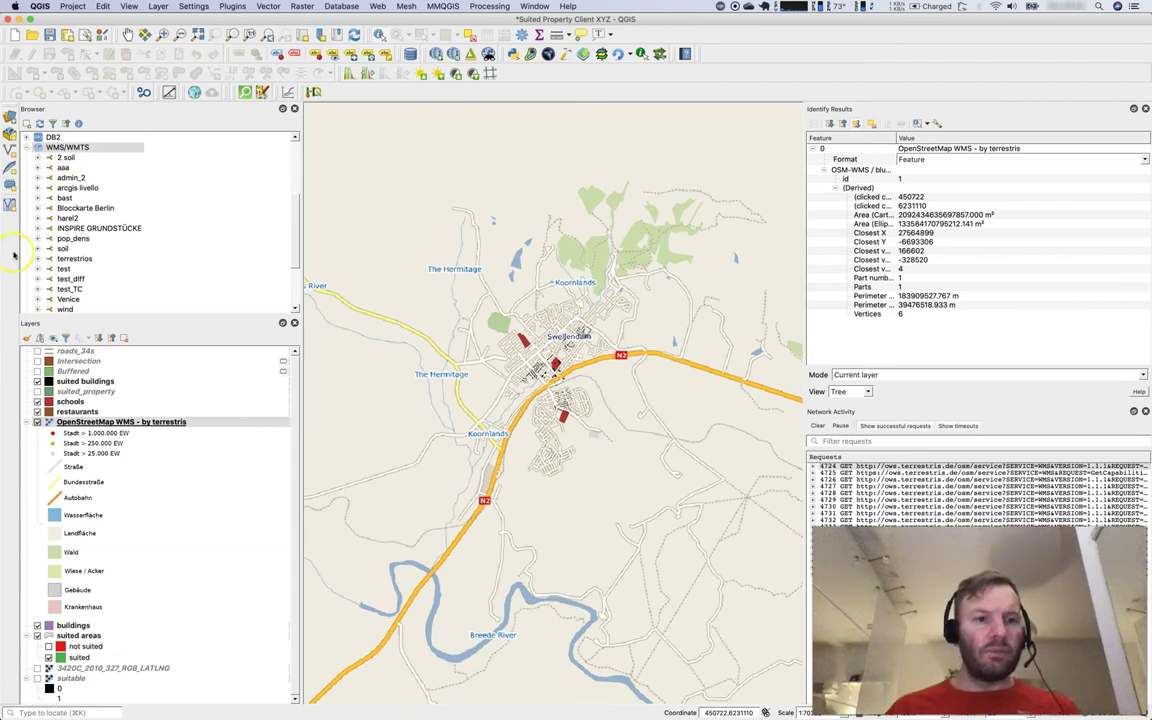
Step: Add Average Daily Maximum Temperature 1901 to 2002 from 2 soil's GeoServer Web Map Service to the project
click(38, 150)
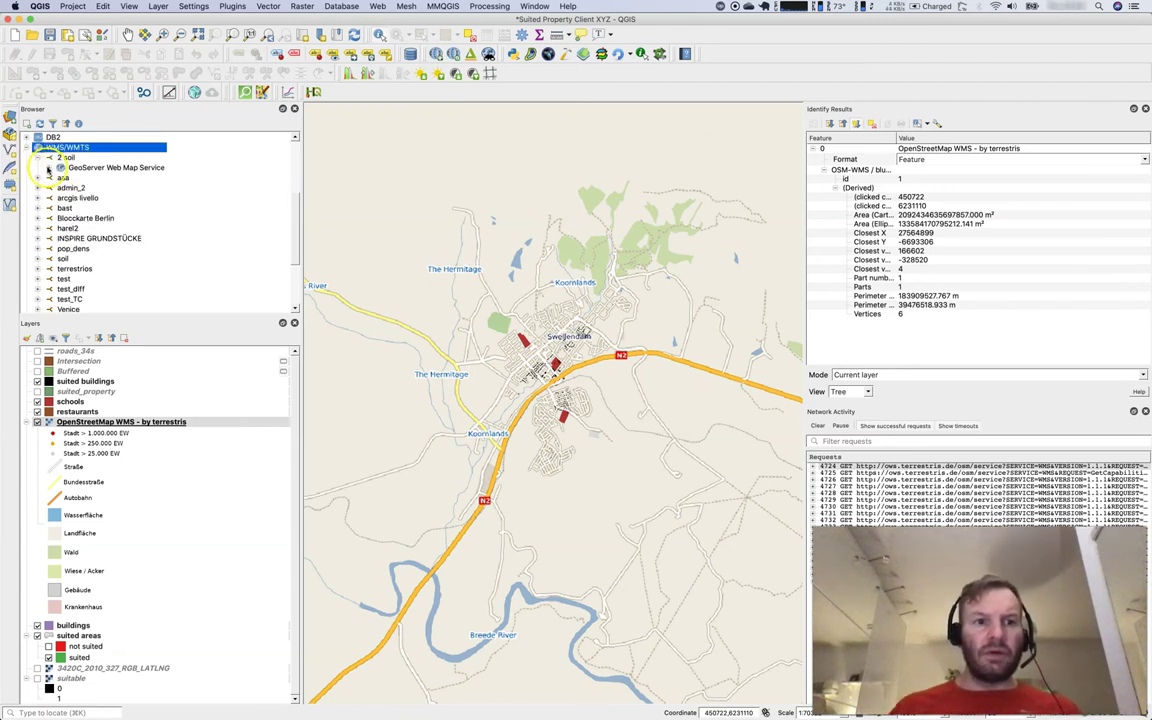
click(48, 168)
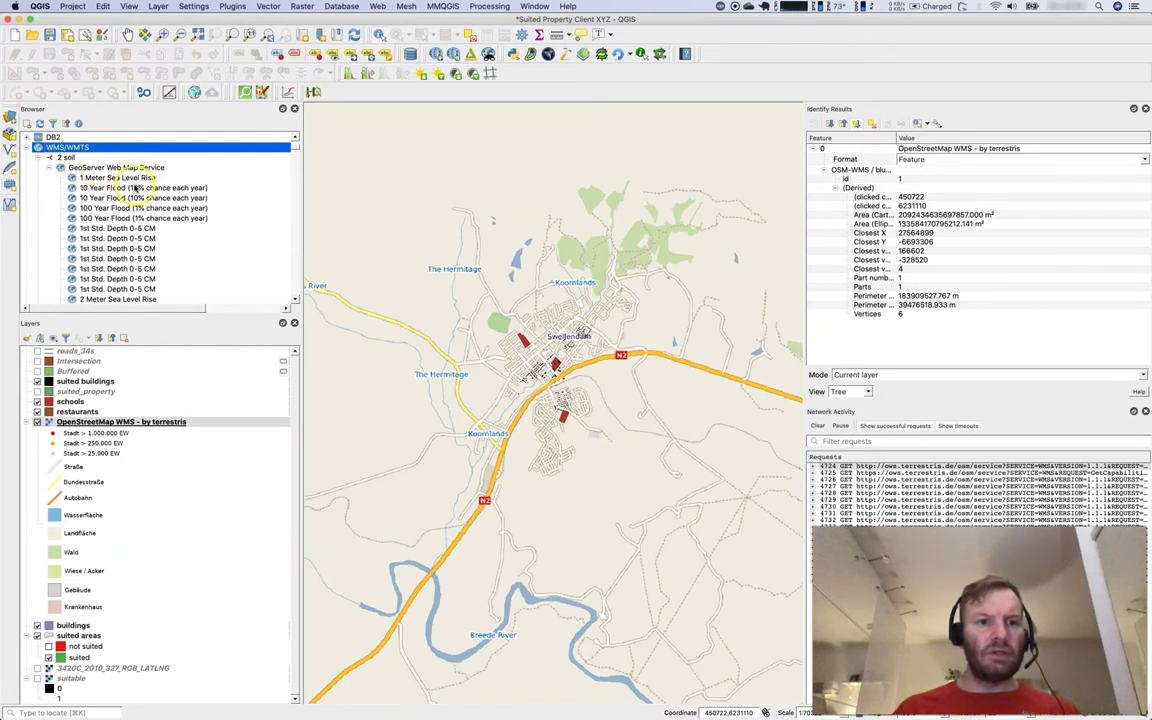
scroll(185, 250, up, 4)
scroll(188, 265, down, 7)
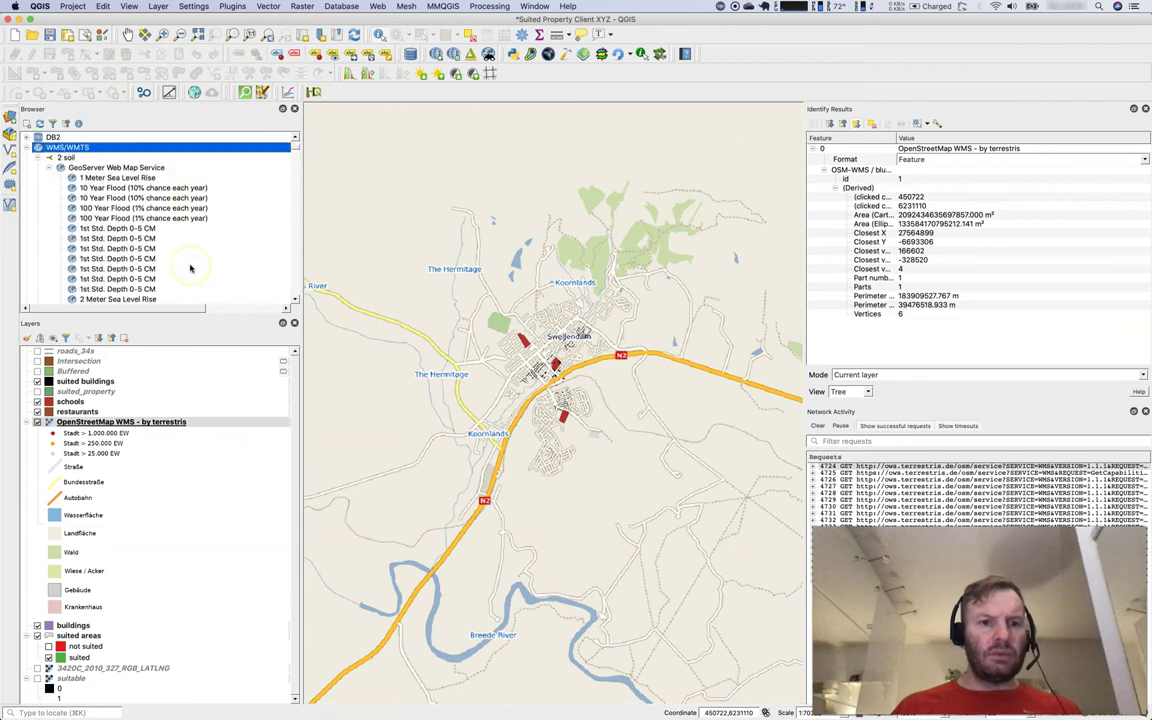
scroll(190, 268, down, 10)
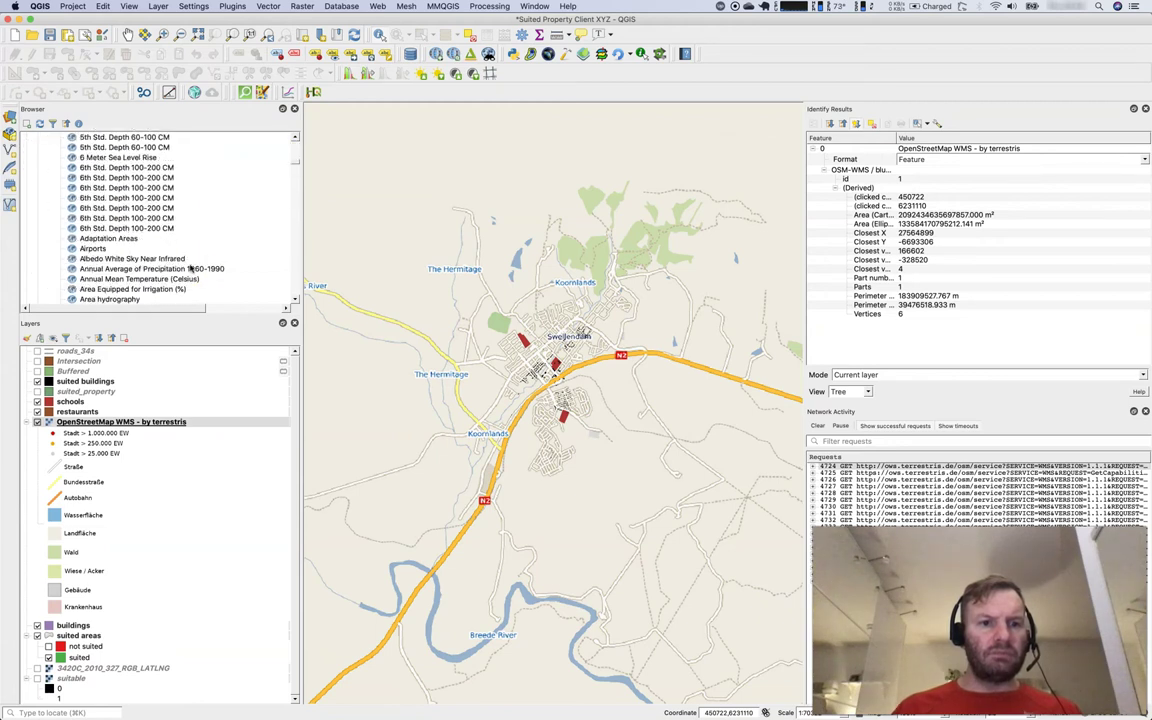
scroll(190, 268, up, 2)
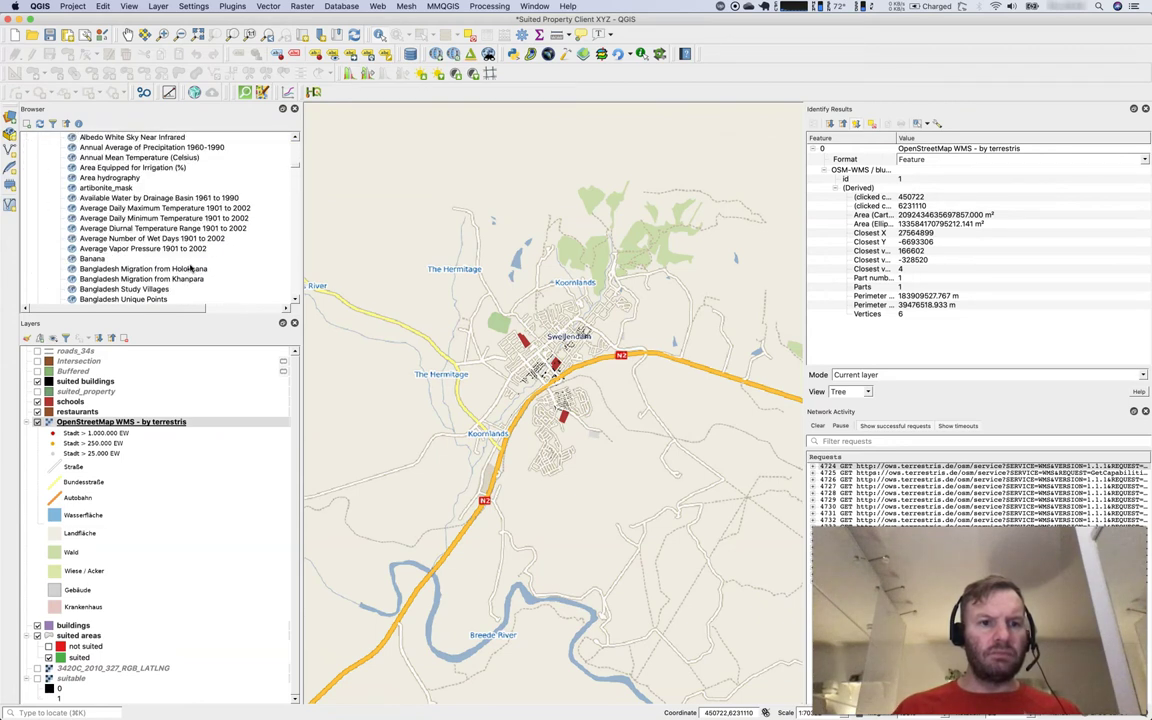
click(118, 208)
click(126, 210)
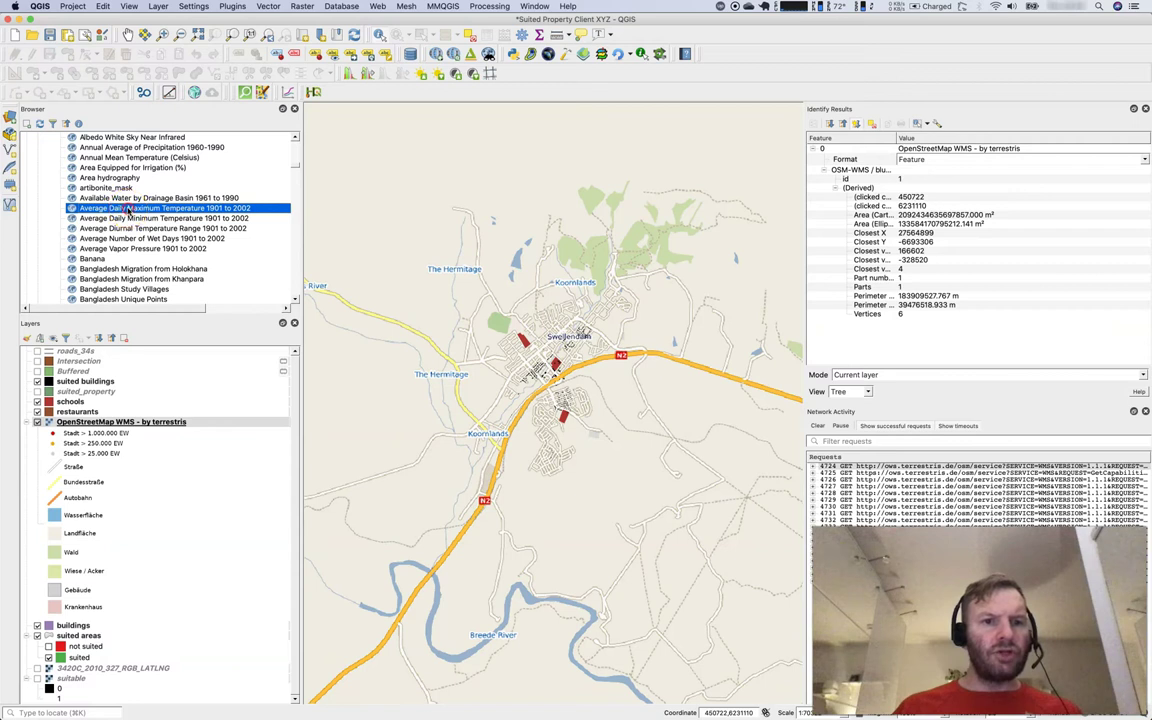
right_click(128, 211)
click(150, 230)
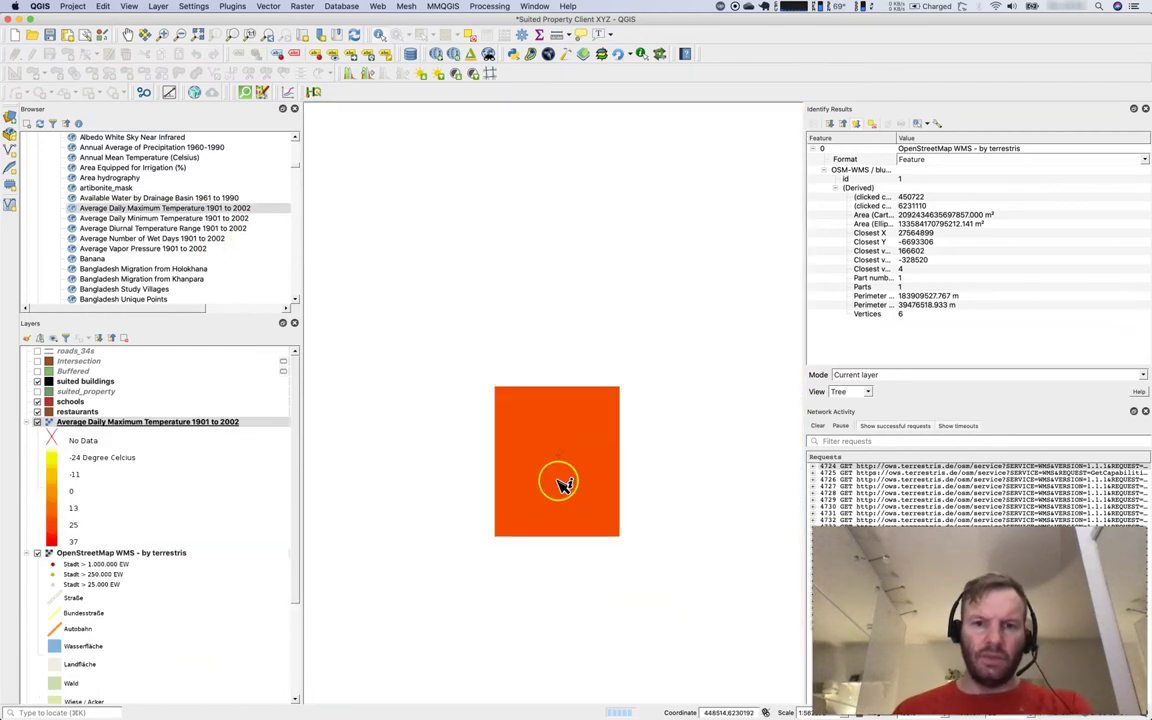
Step: Zoom out, centre the map on Africa, and zoom into East Africa
scroll(563, 485, down, 2)
scroll(558, 483, down, 2)
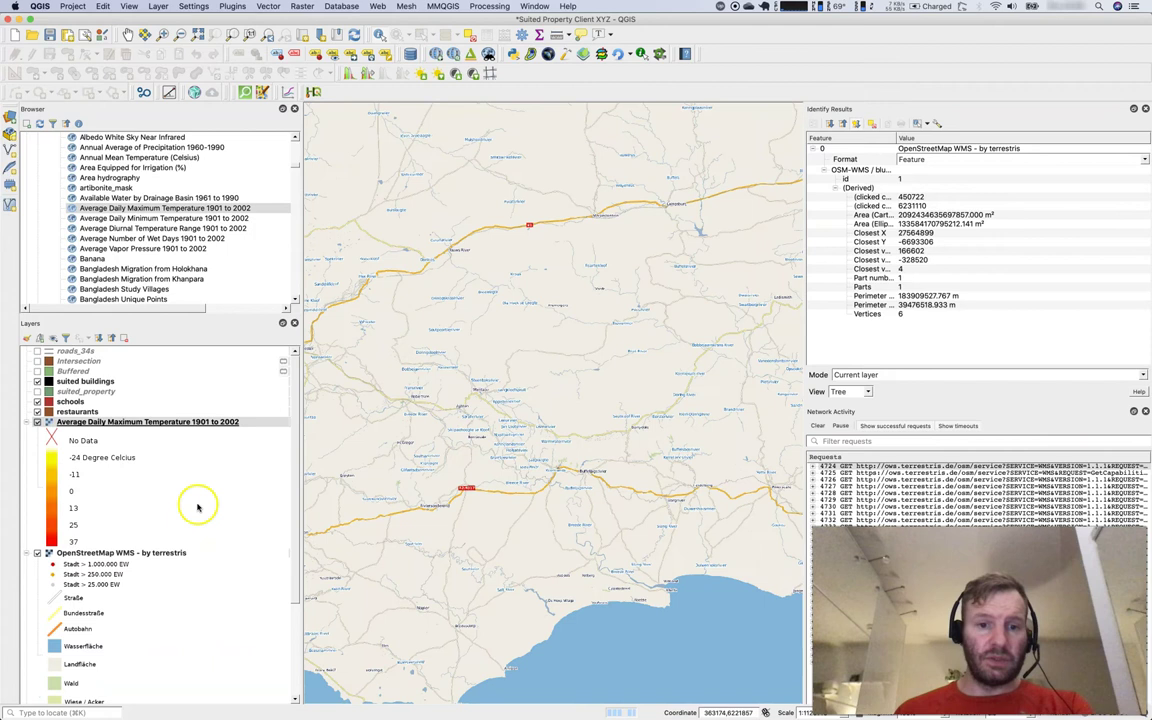
scroll(478, 538, down, 3)
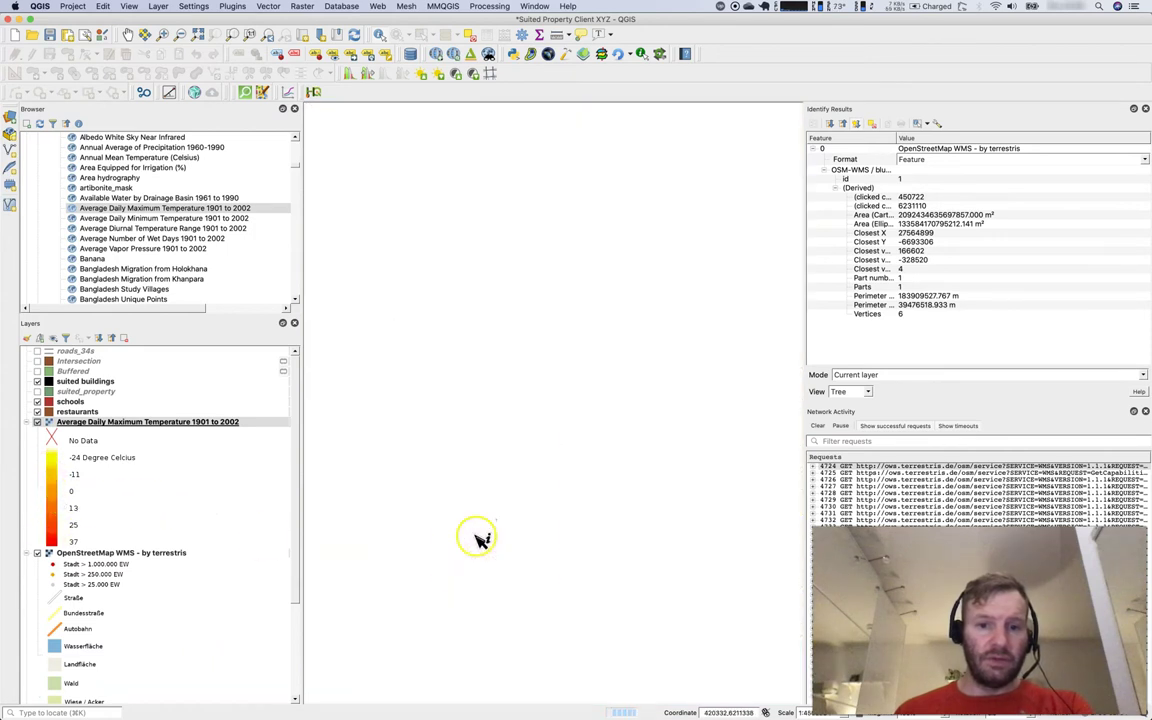
scroll(488, 510, down, 2)
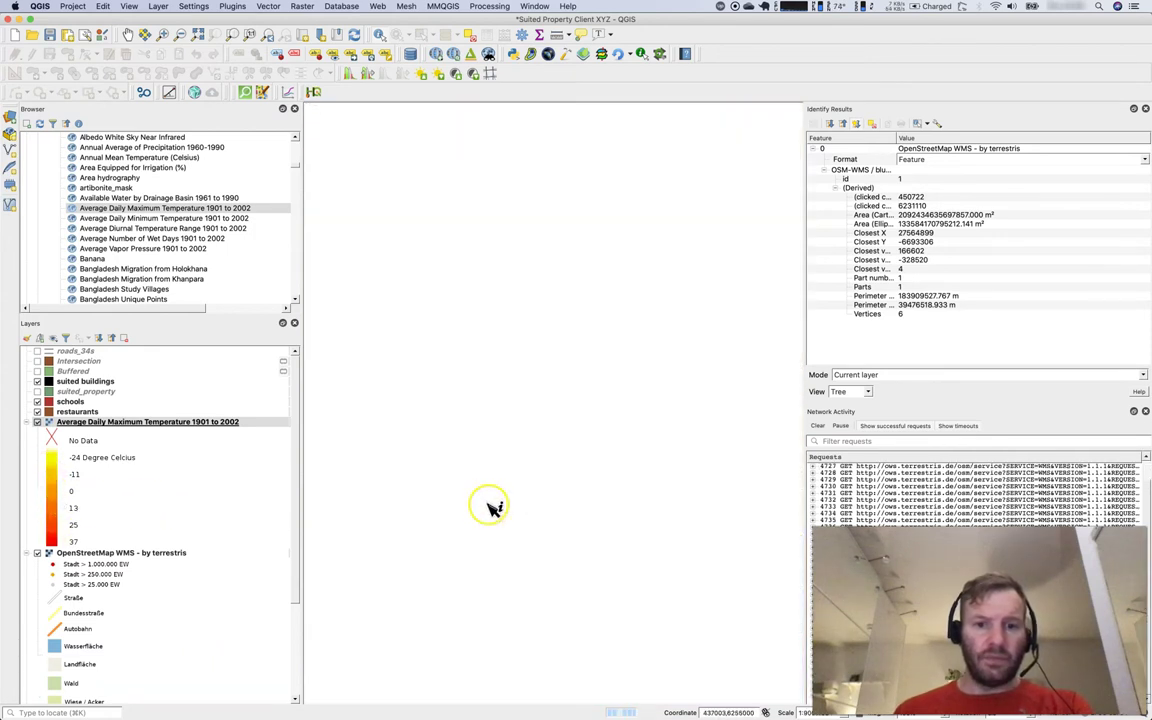
scroll(494, 510, down, 2)
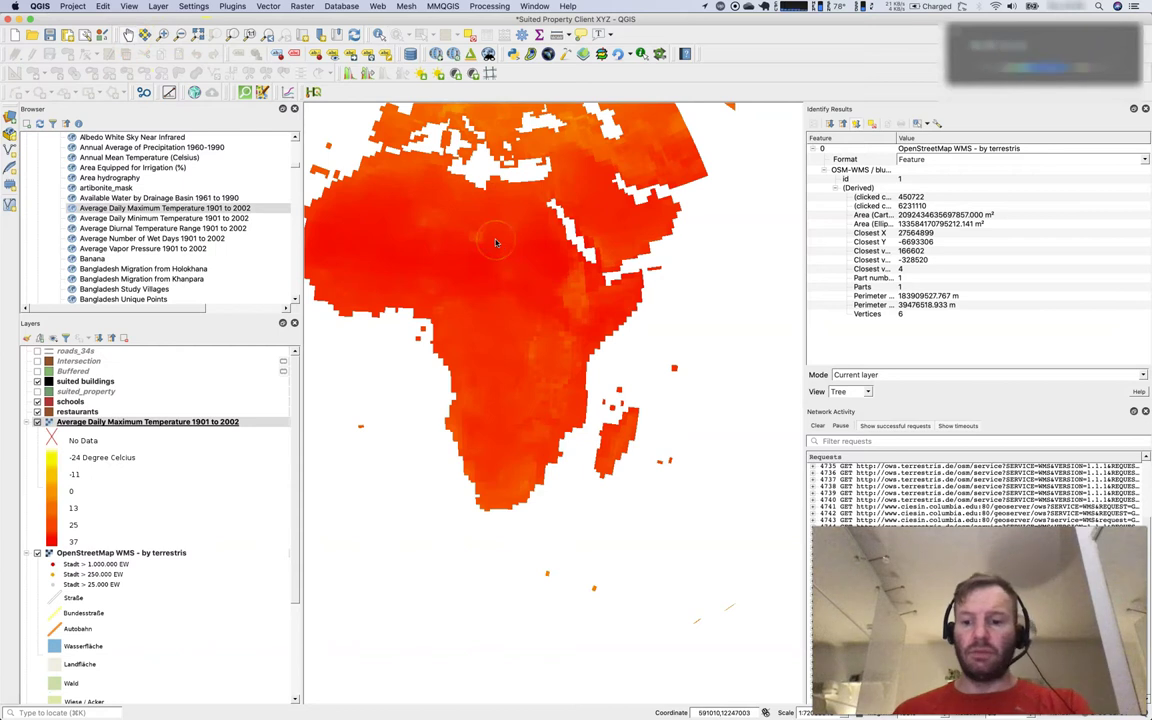
drag(496, 242, 481, 367)
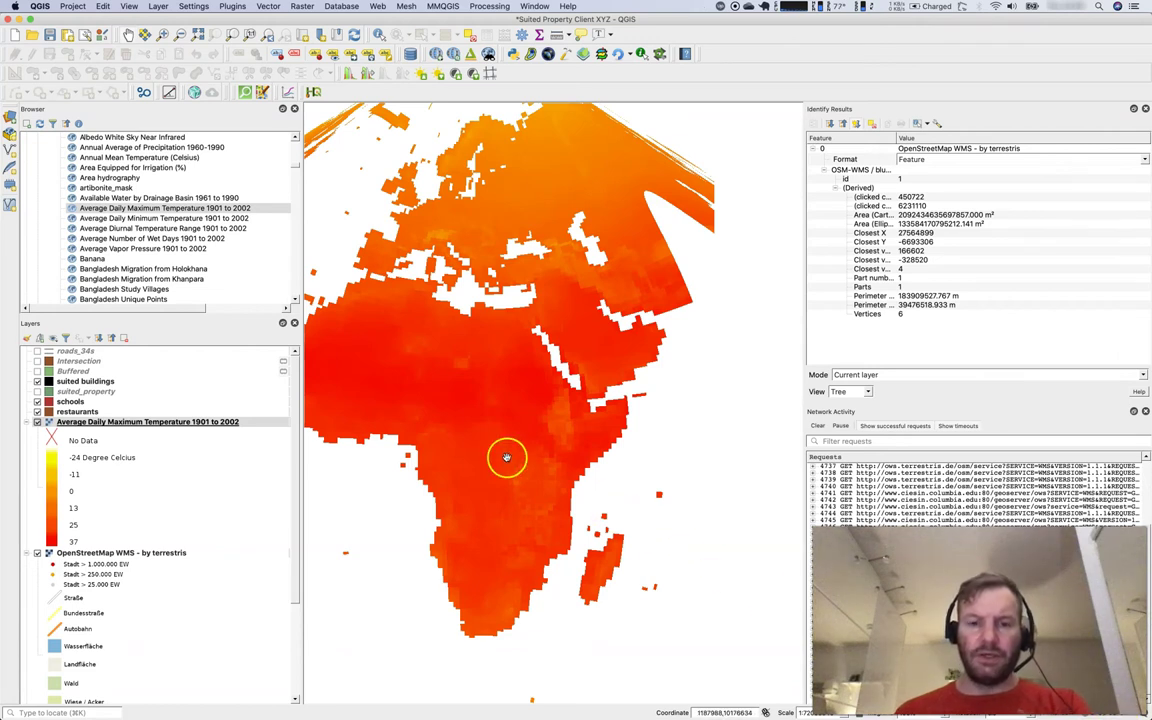
scroll(456, 411, up, 2)
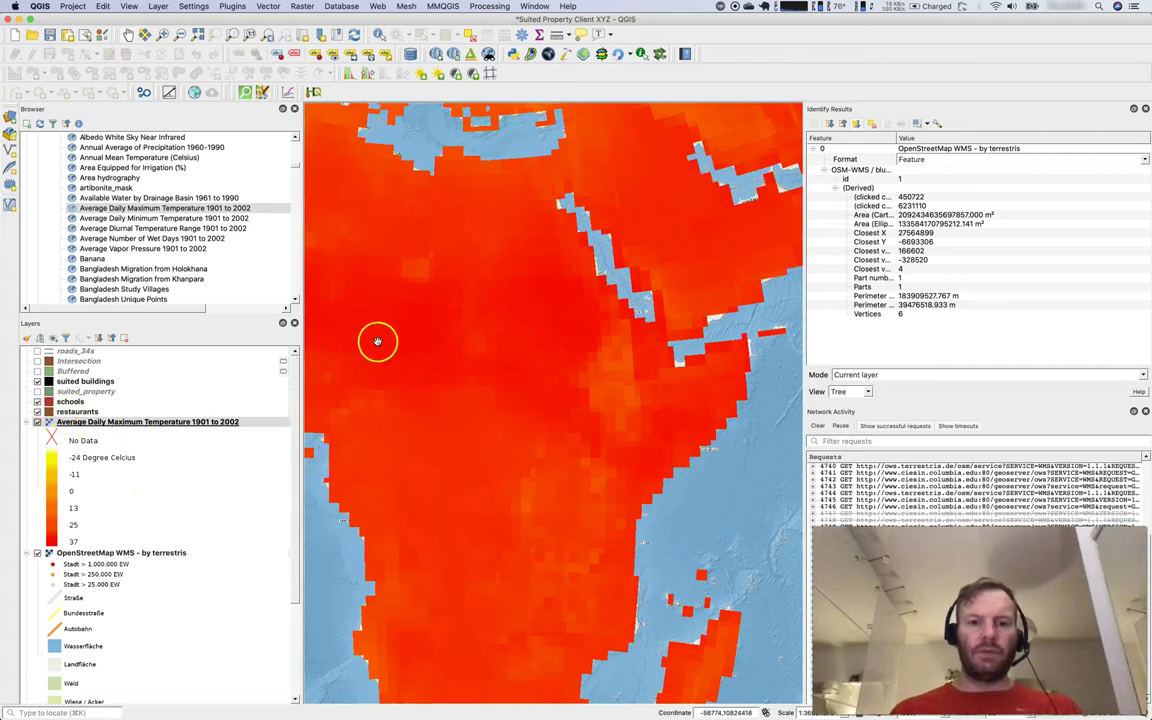
Step: Query the temperature raster over East Africa and the Horn, reading a GRAY_INDEX of 20.1
click(381, 170)
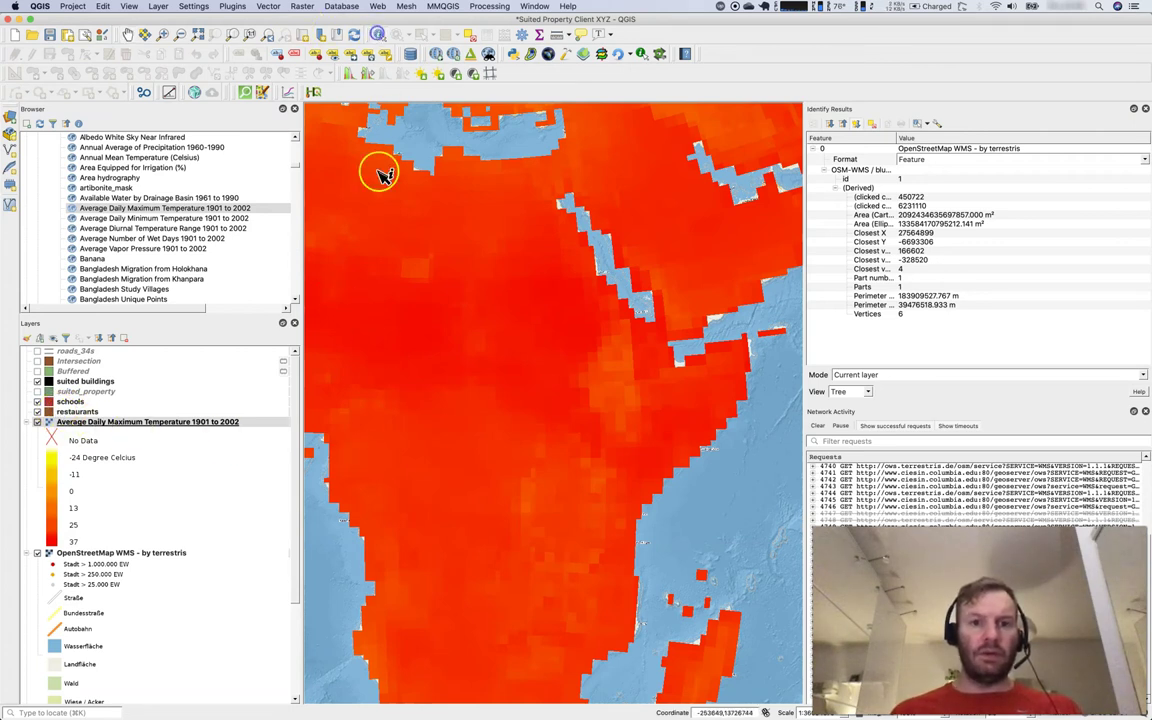
click(489, 386)
click(481, 390)
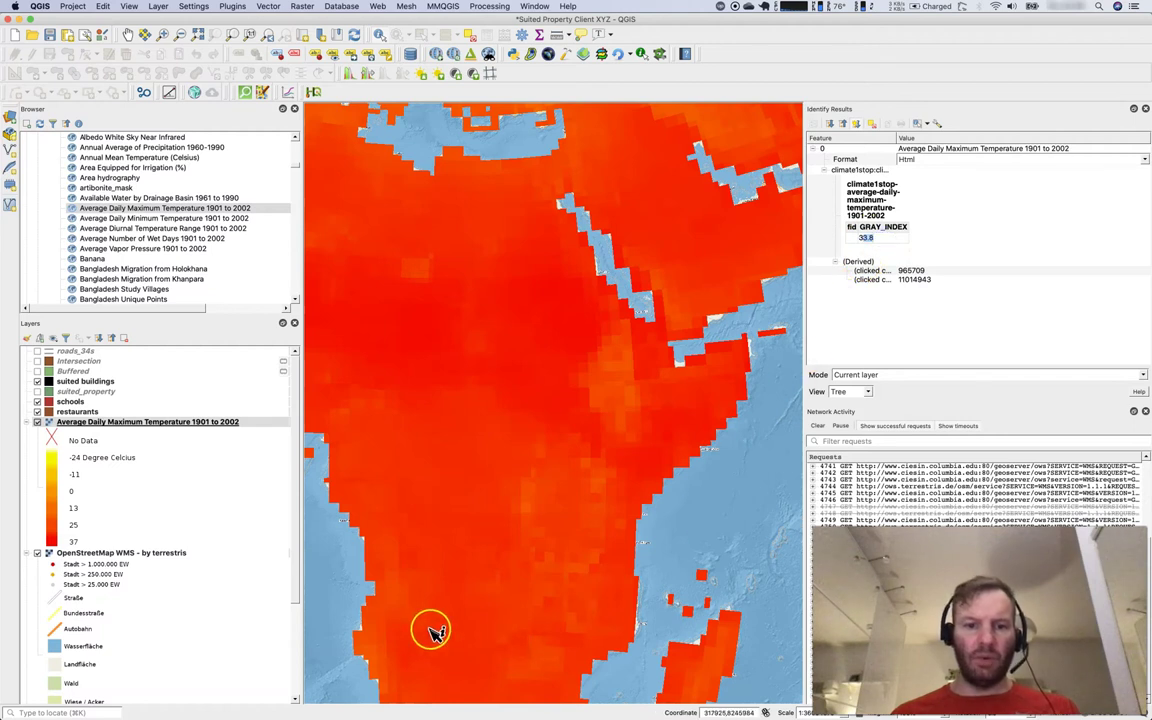
click(634, 394)
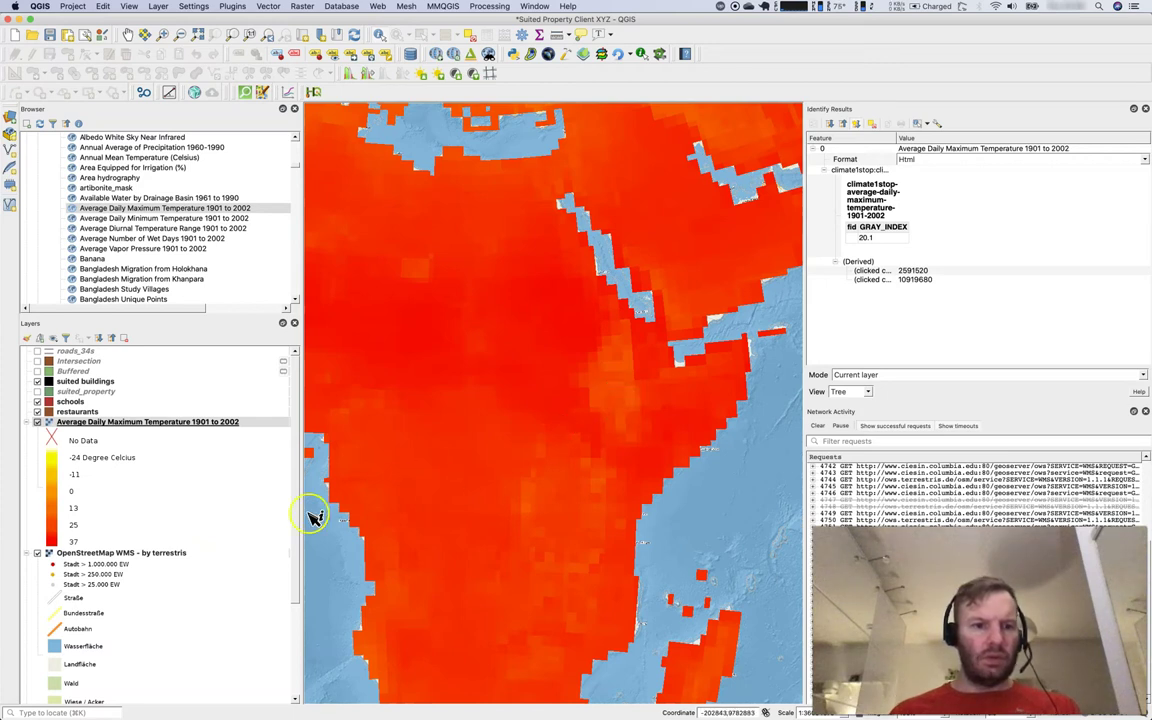
click(543, 450)
scroll(555, 450, down, 1)
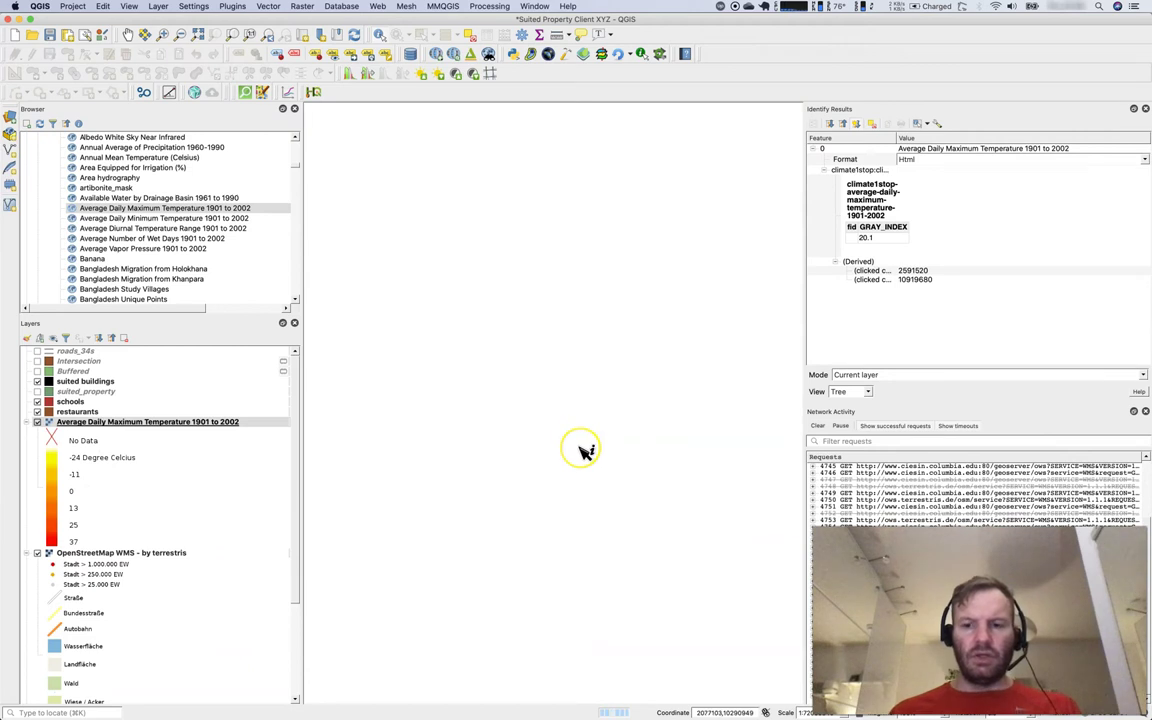
scroll(586, 452, up, 1)
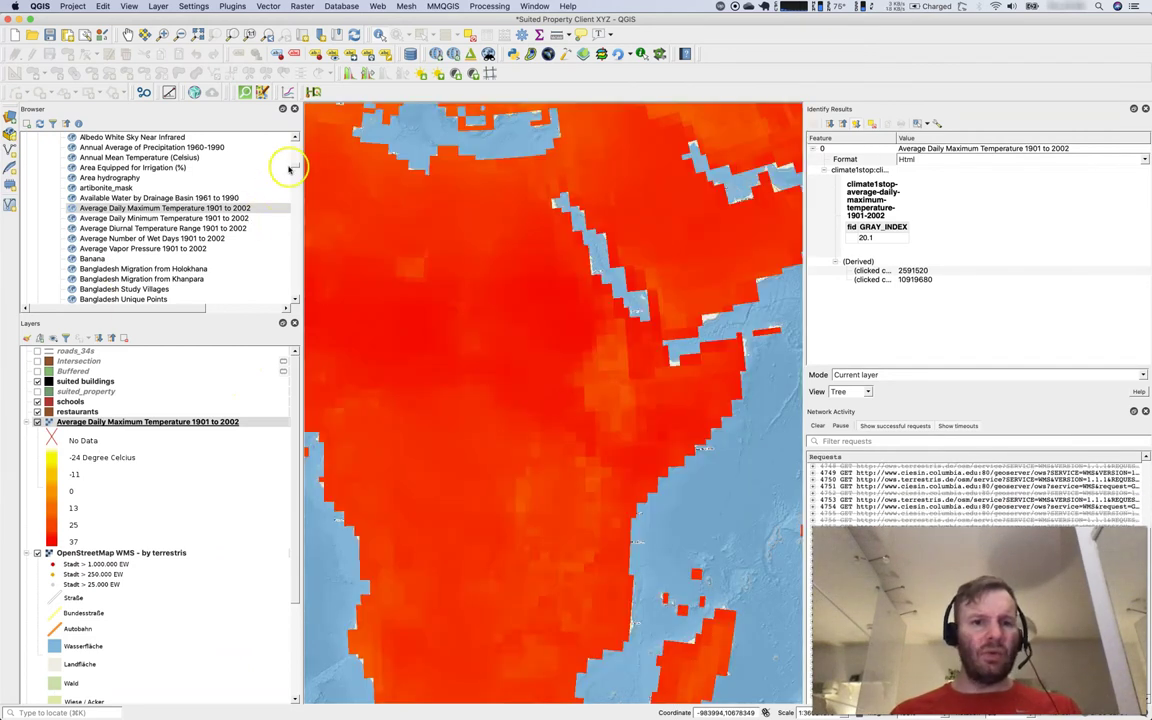
click(296, 166)
scroll(296, 166, up, 15)
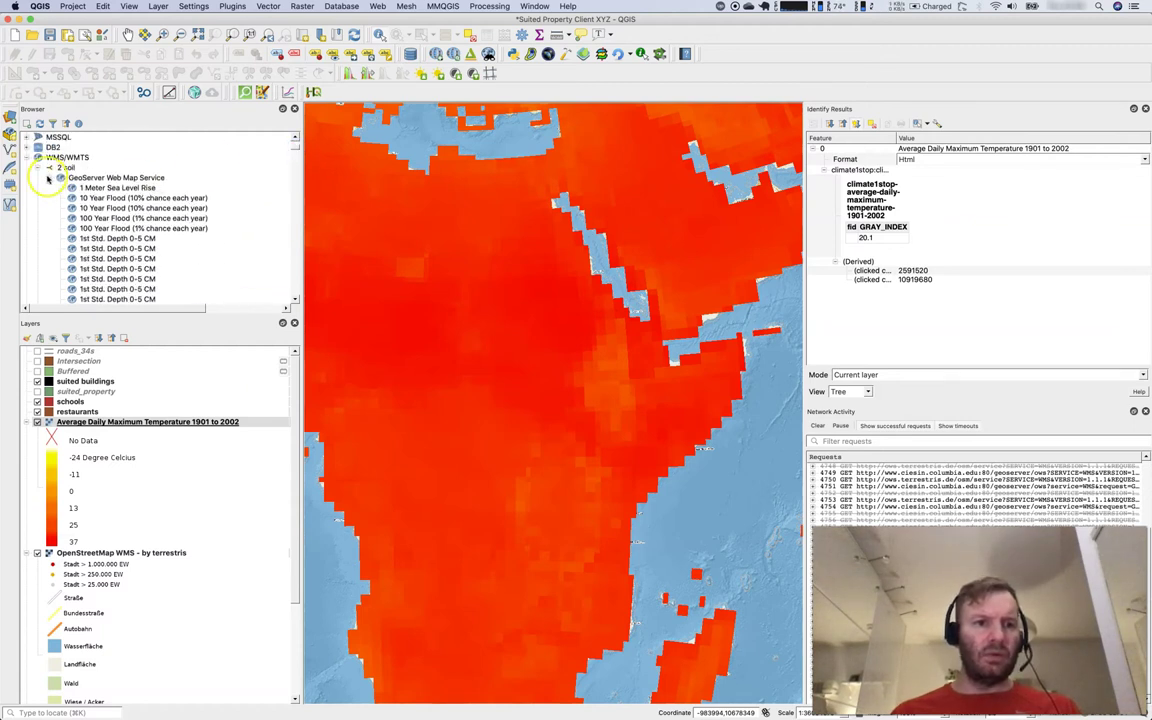
click(49, 176)
click(38, 167)
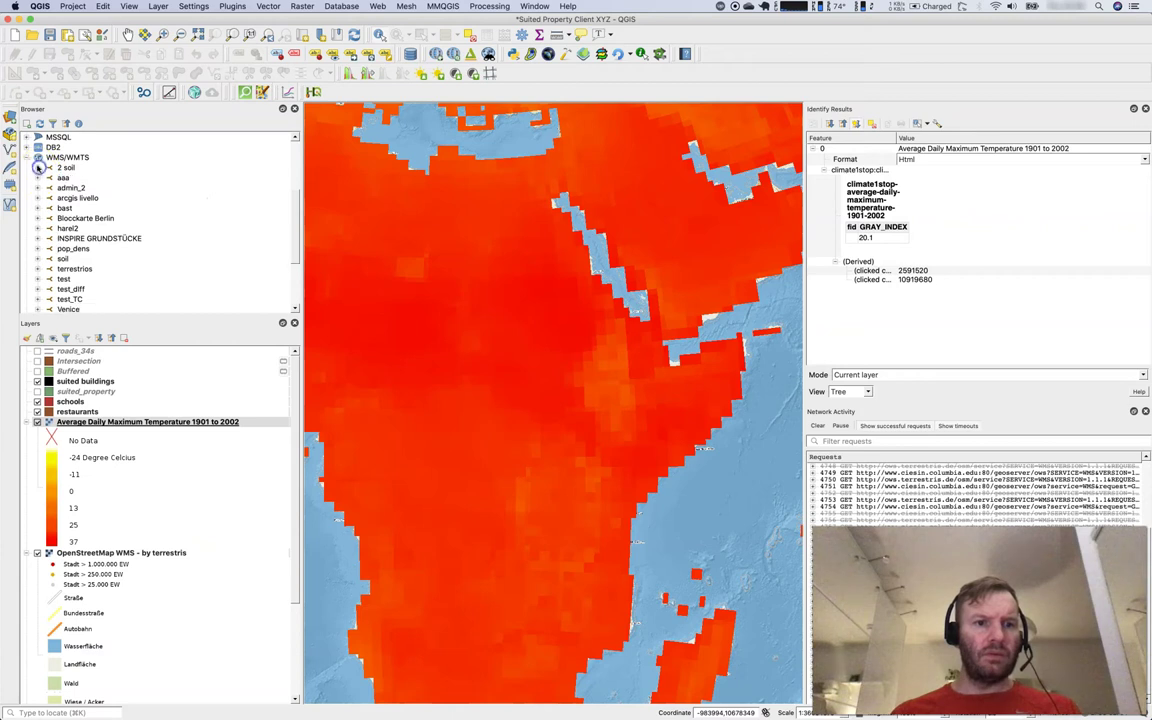
click(28, 157)
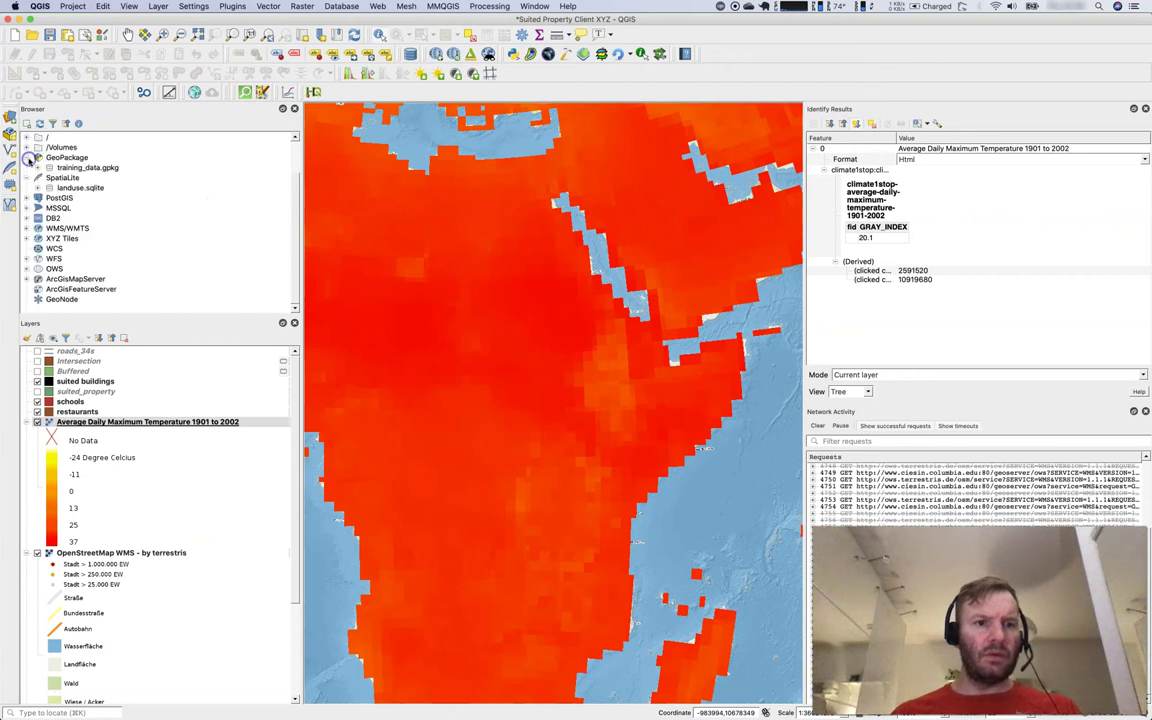
click(28, 259)
click(27, 259)
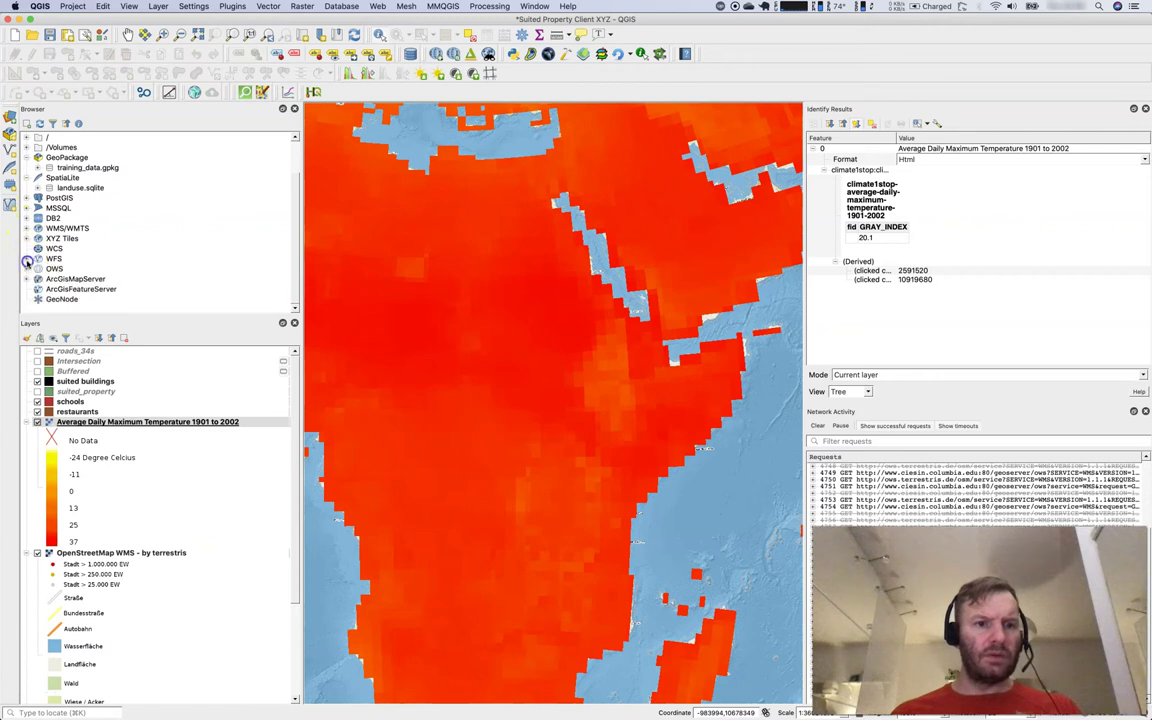
click(28, 259)
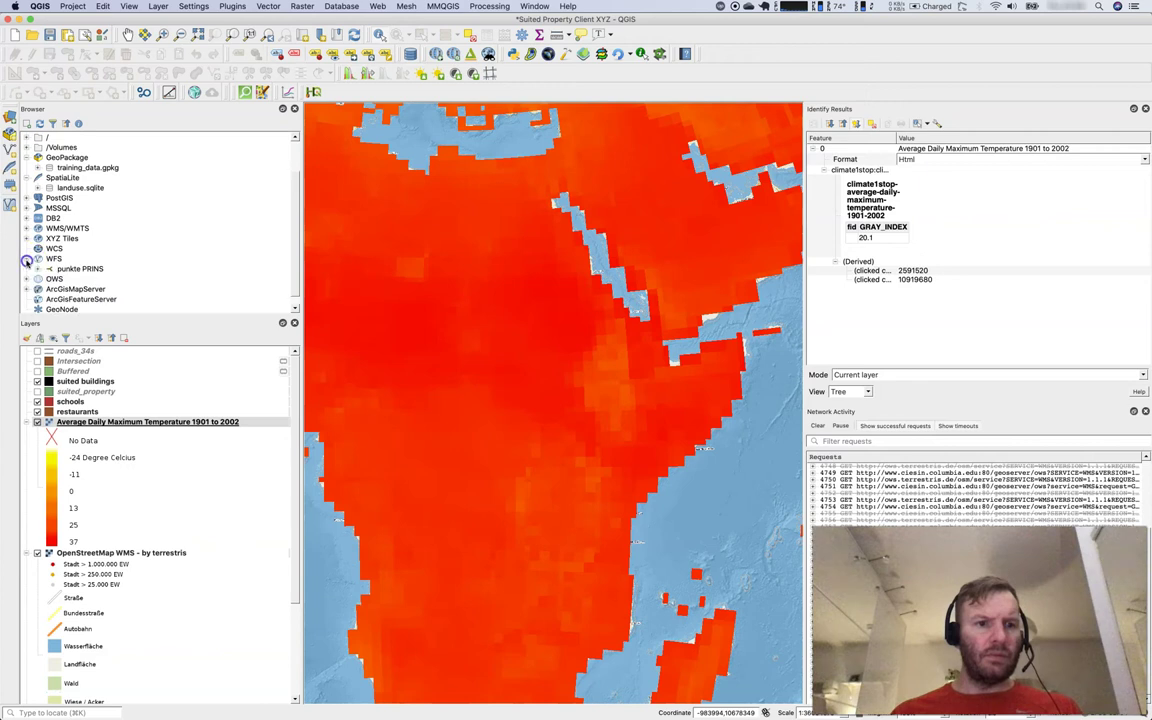
click(28, 259)
click(28, 269)
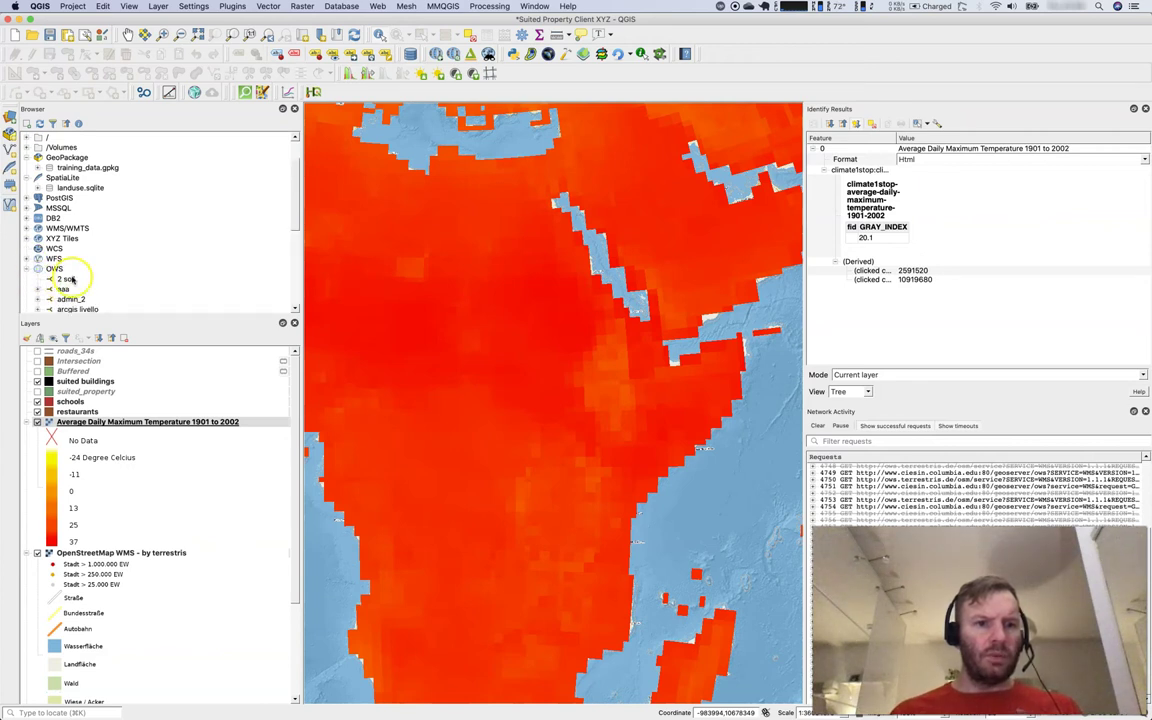
click(66, 280)
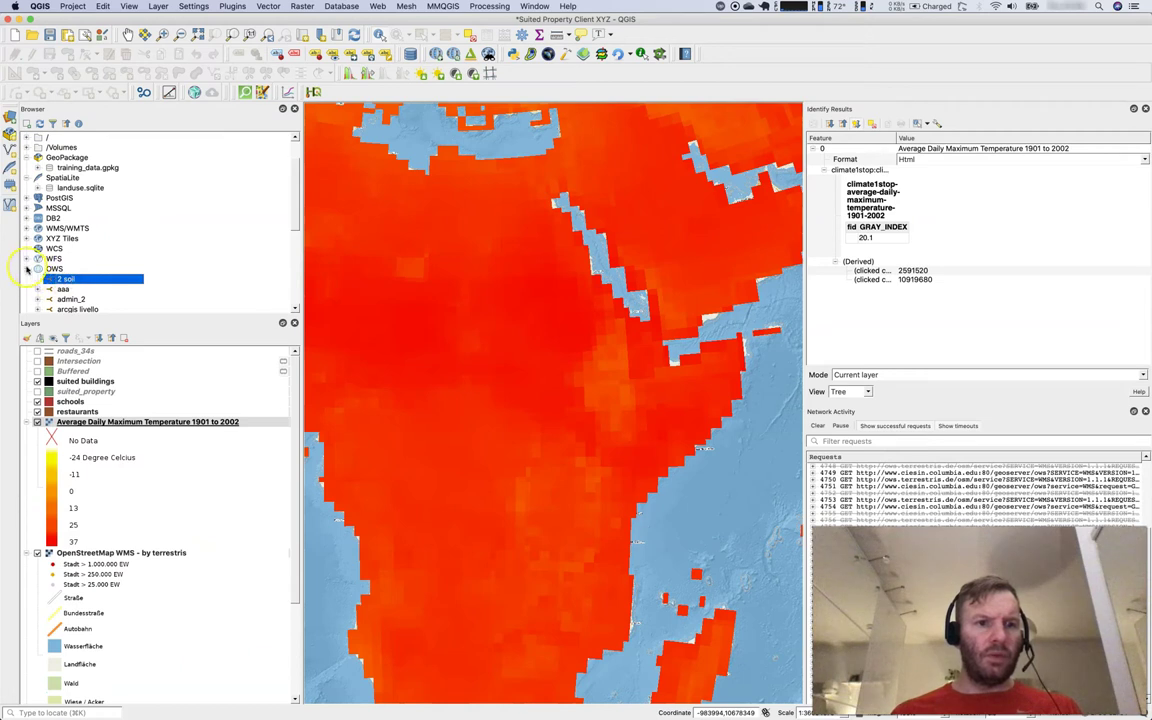
click(28, 269)
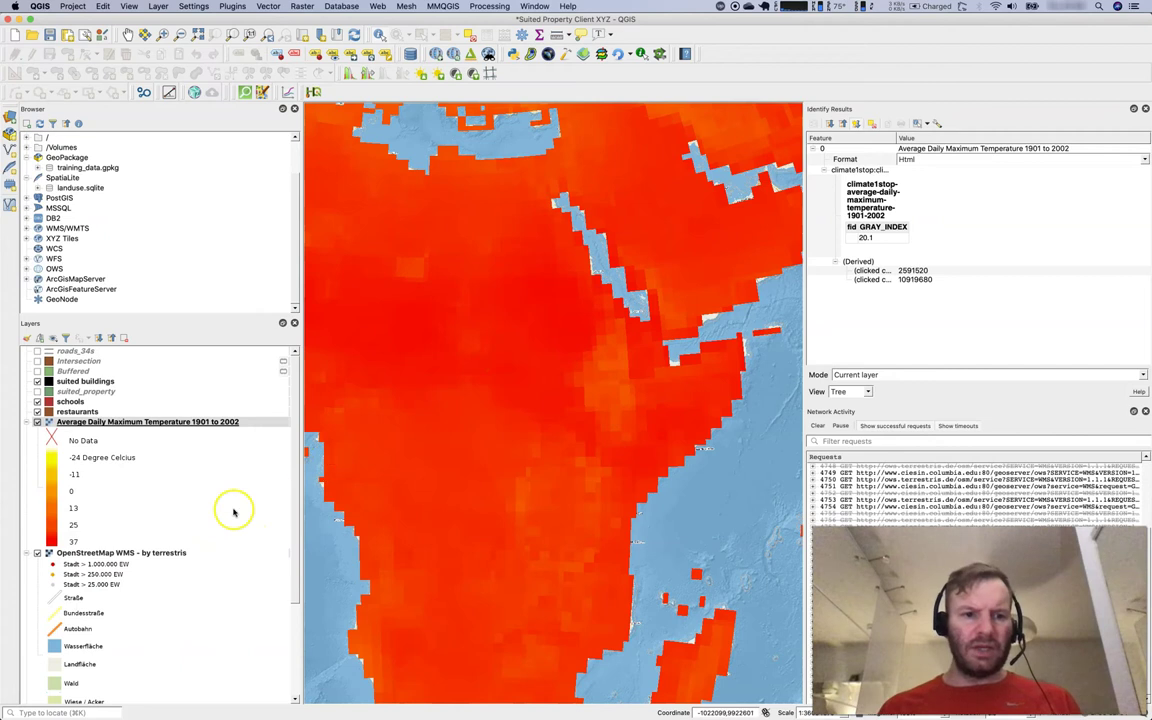
Step: Open the temperature layer's Properties on the Information tab
right_click(147, 424)
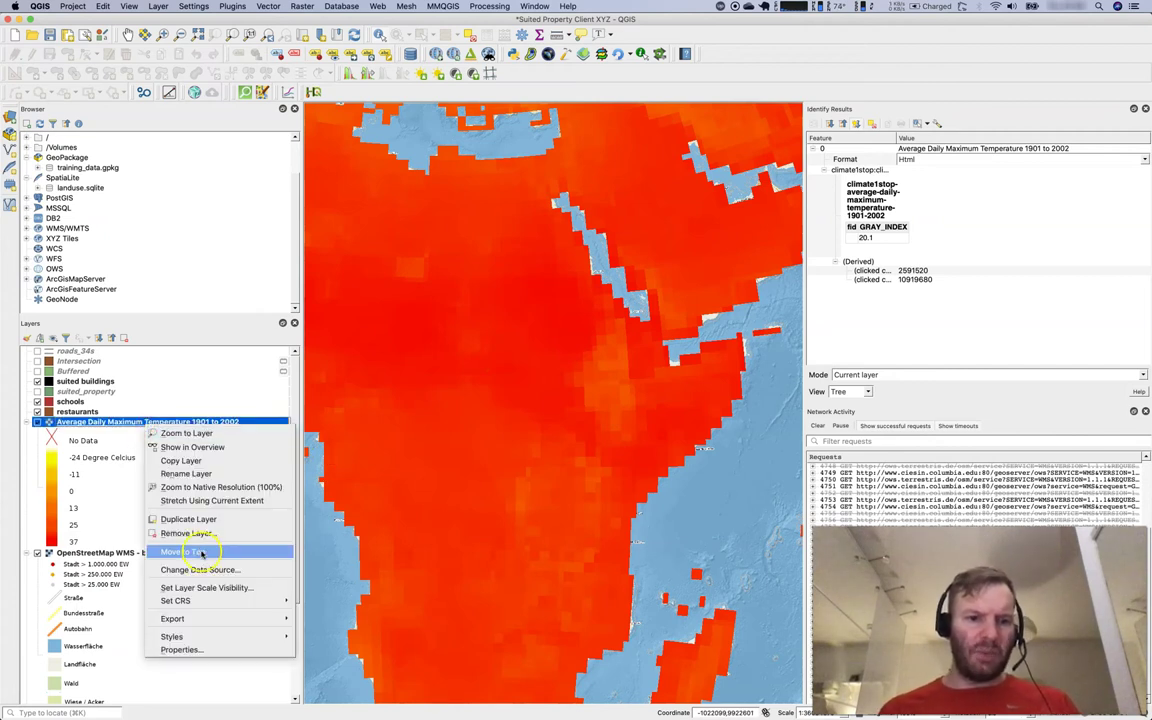
click(211, 588)
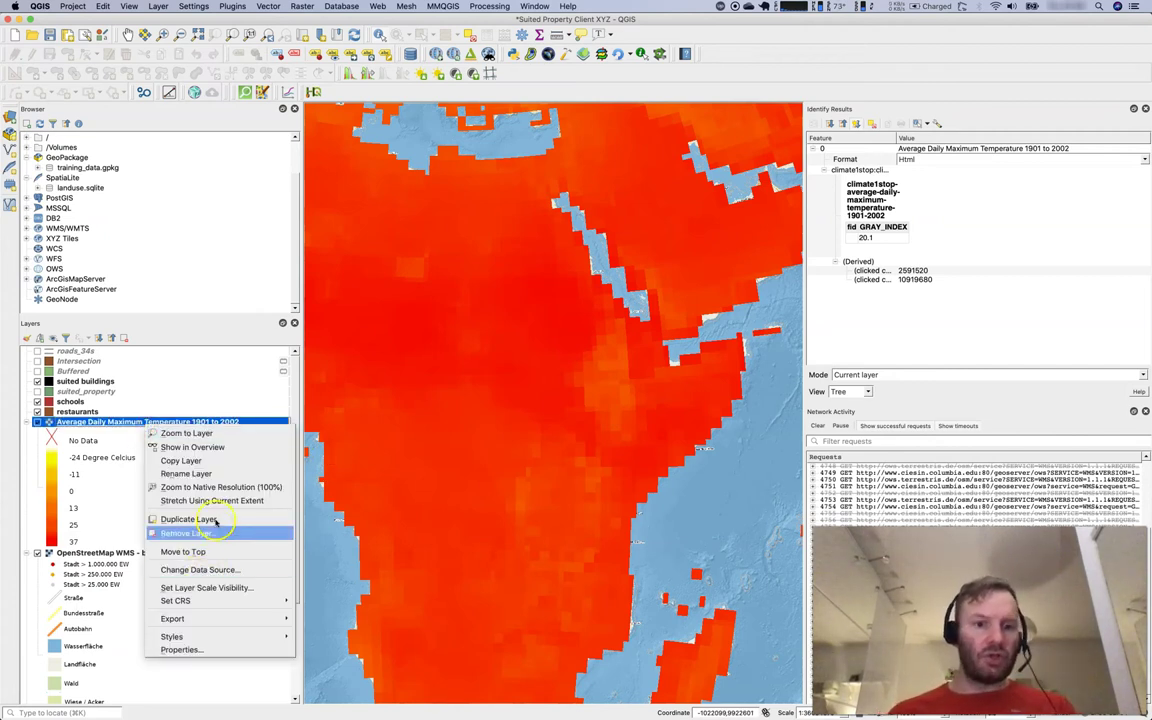
click(221, 651)
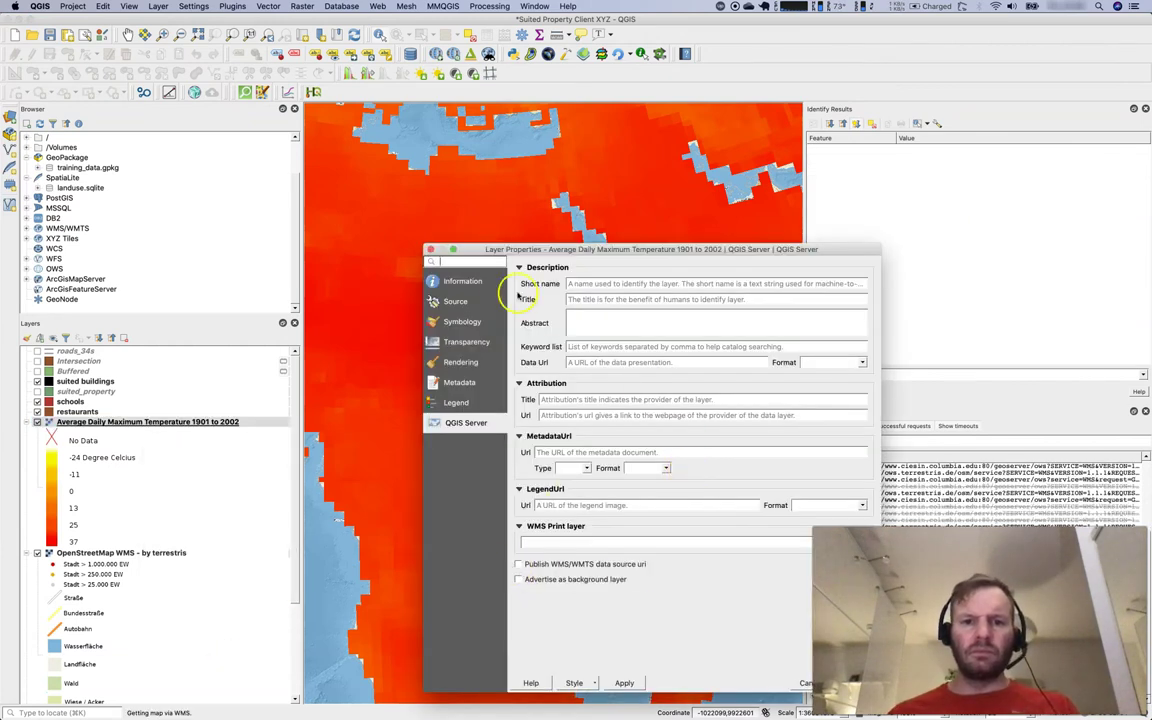
click(455, 281)
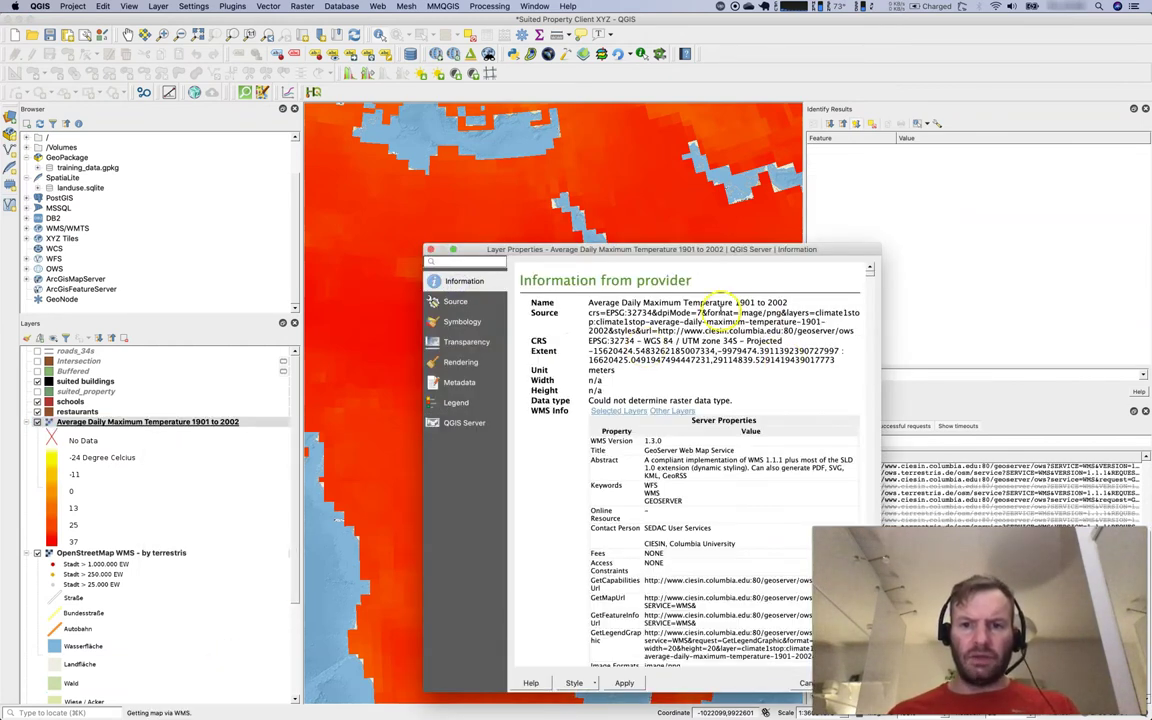
Step: Select the Source and CRS text, showing EPSG:32734 – WGS 84 / UTM zone 34S
drag(637, 302, 777, 328)
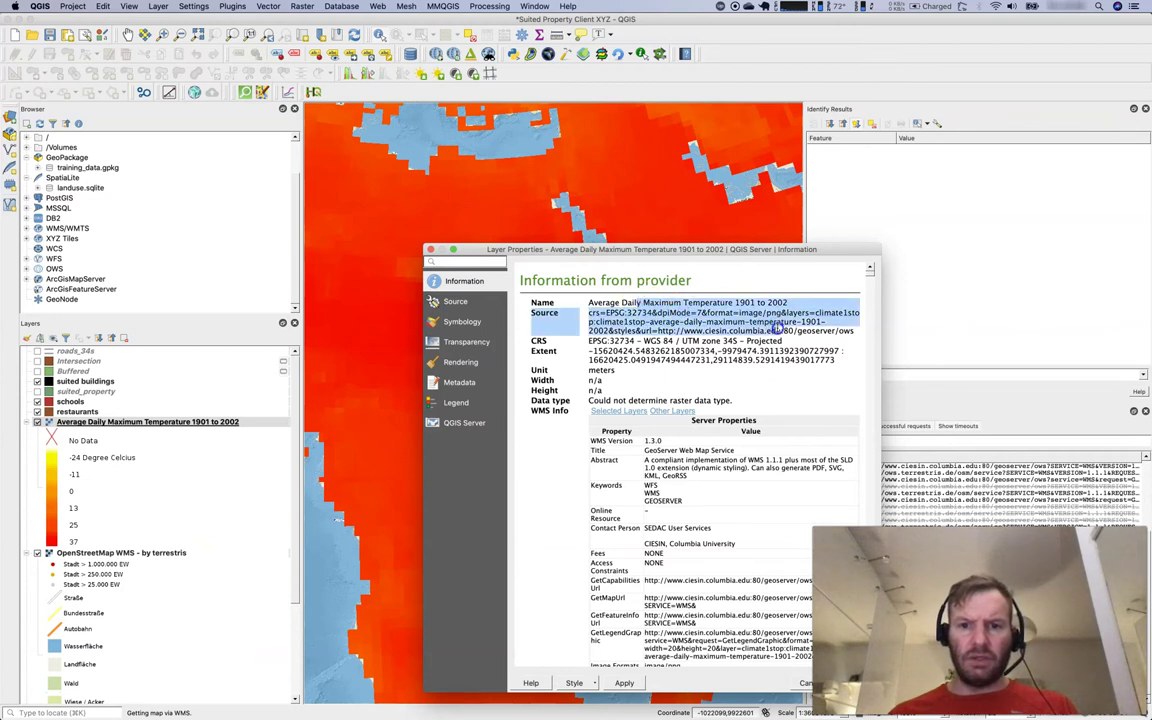
click(777, 328)
drag(592, 330, 743, 340)
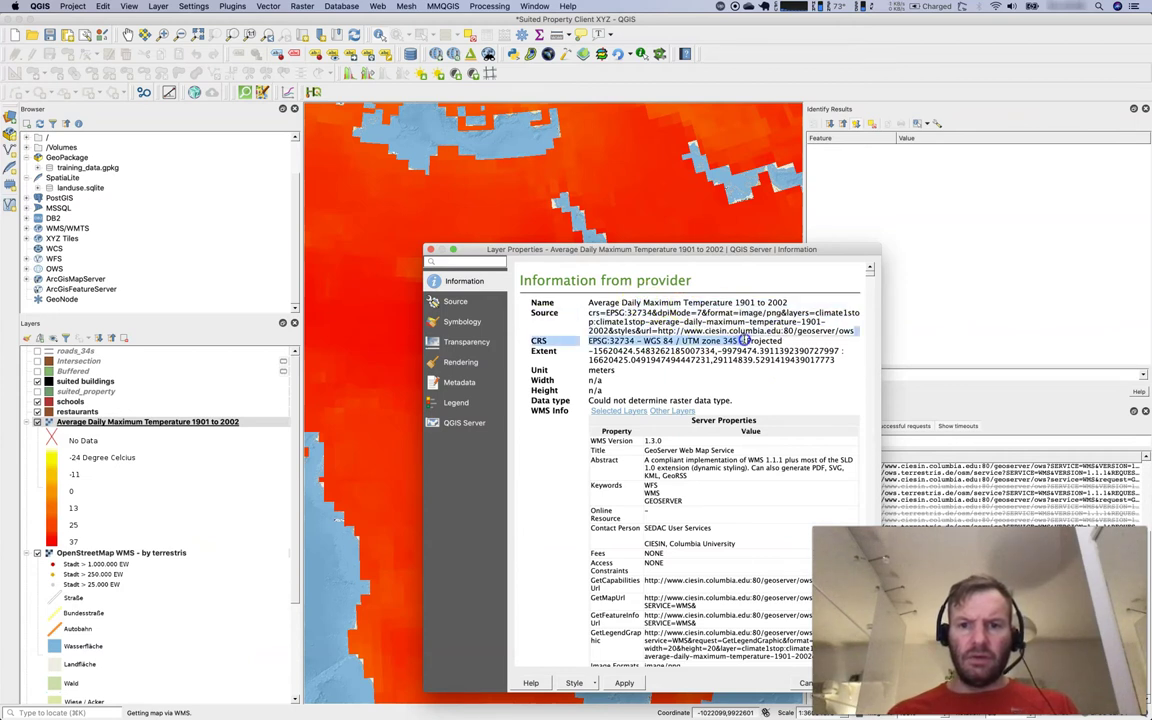
click(749, 341)
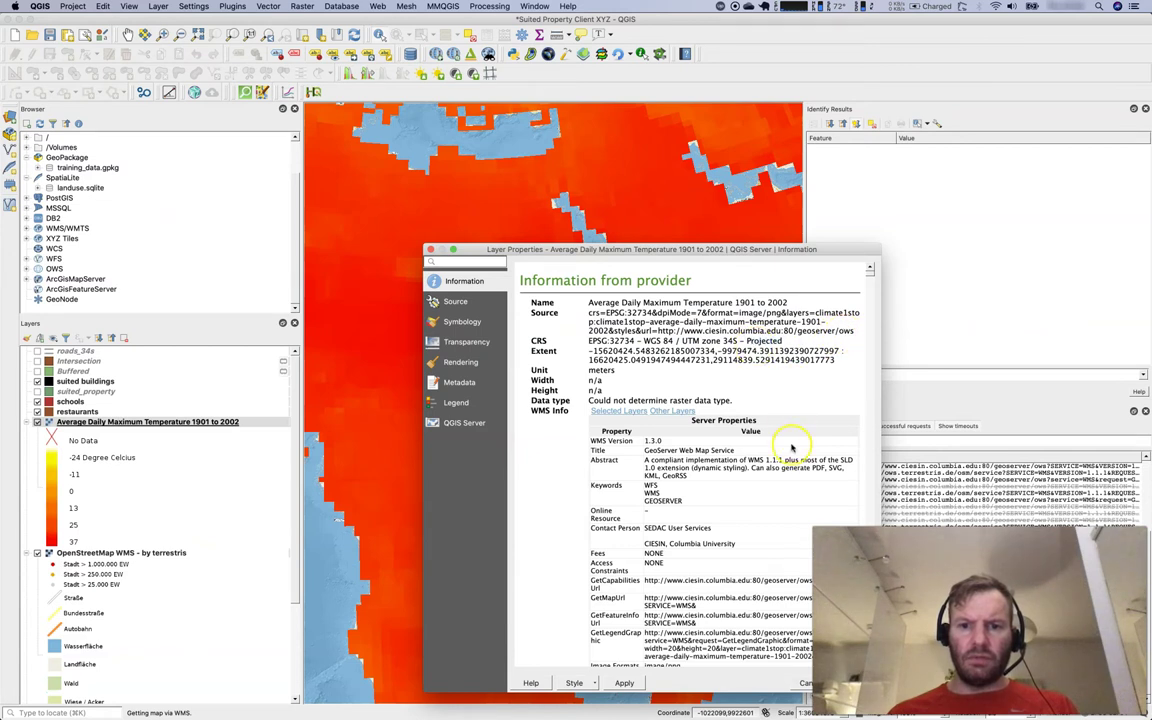
Step: In Firefox, check the map image tab, then go back to the 'soil' search results
key(super+Tab)
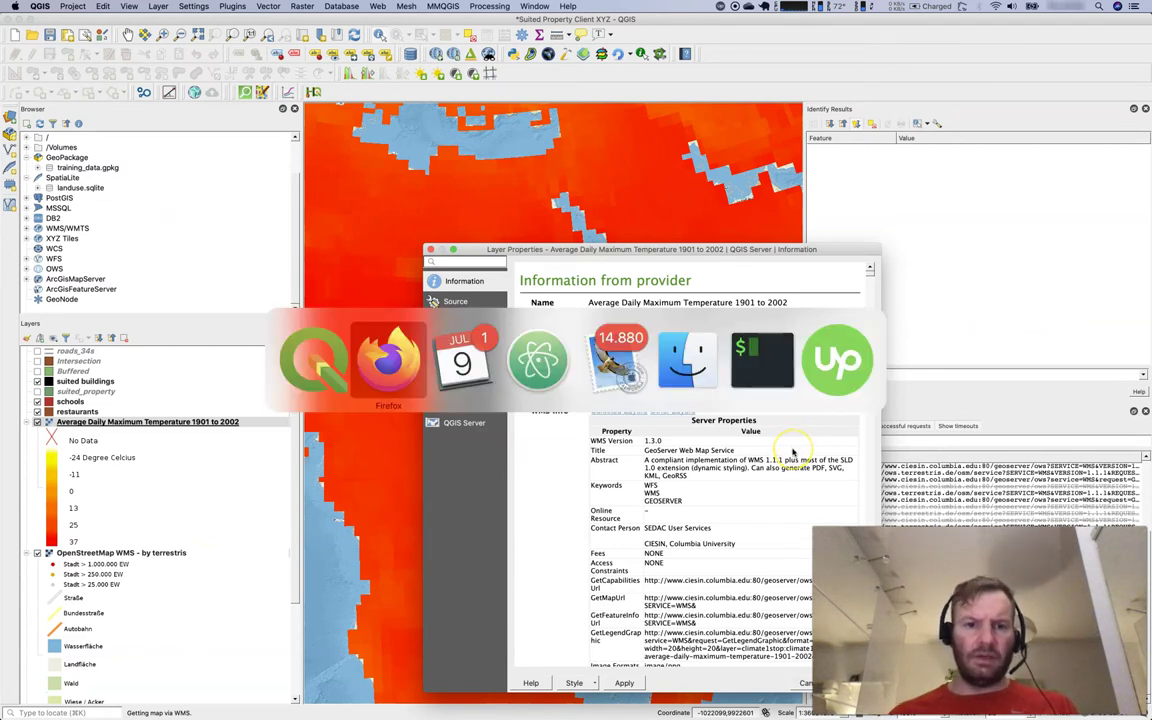
key(super+Tab)
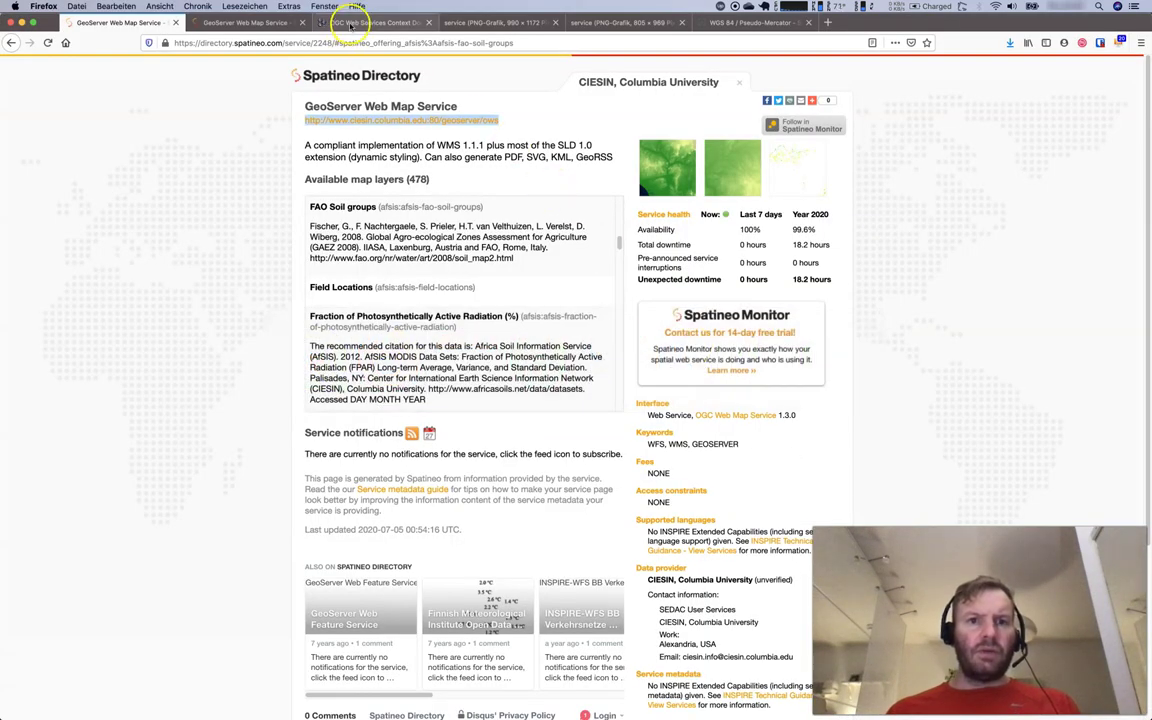
click(490, 22)
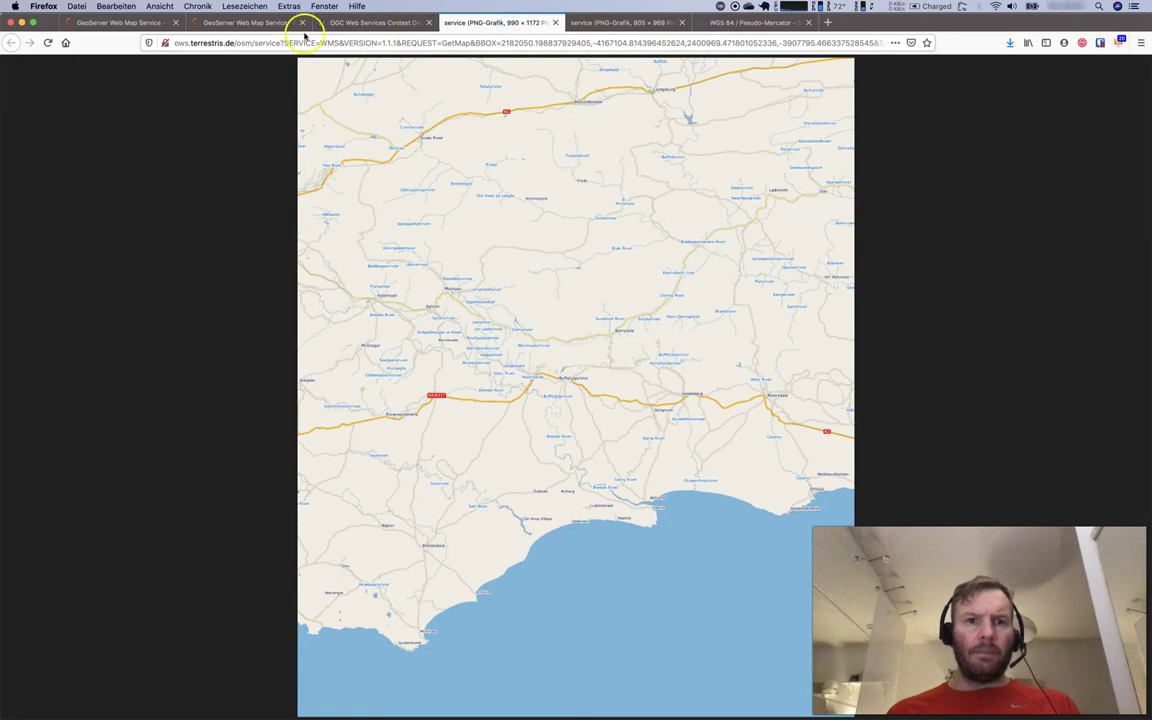
click(112, 20)
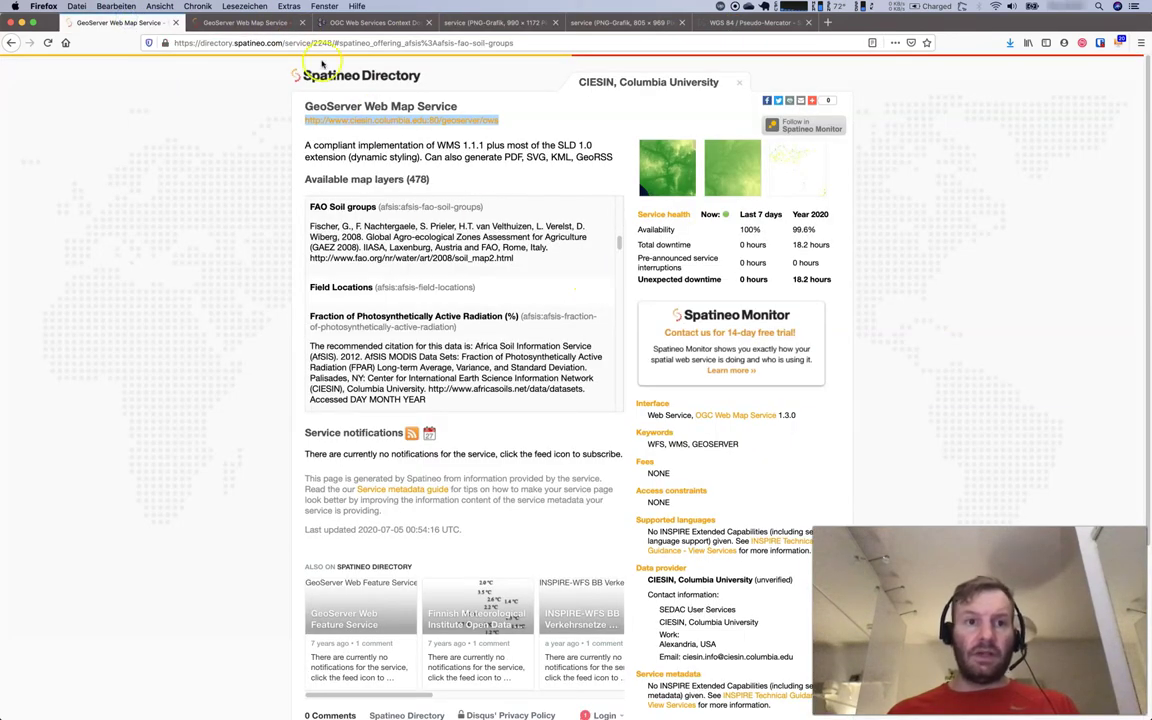
click(13, 43)
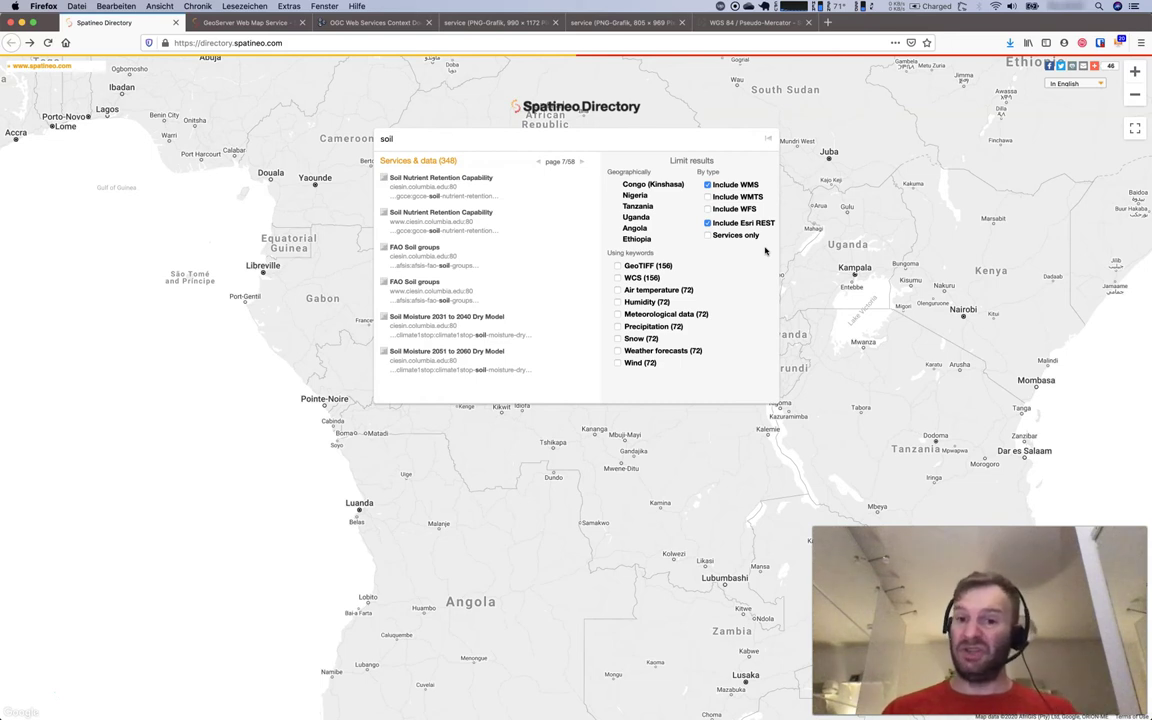
Step: Toggle the Include WMS filter, open the Regioni Pedologiche service page and select its URL
click(709, 184)
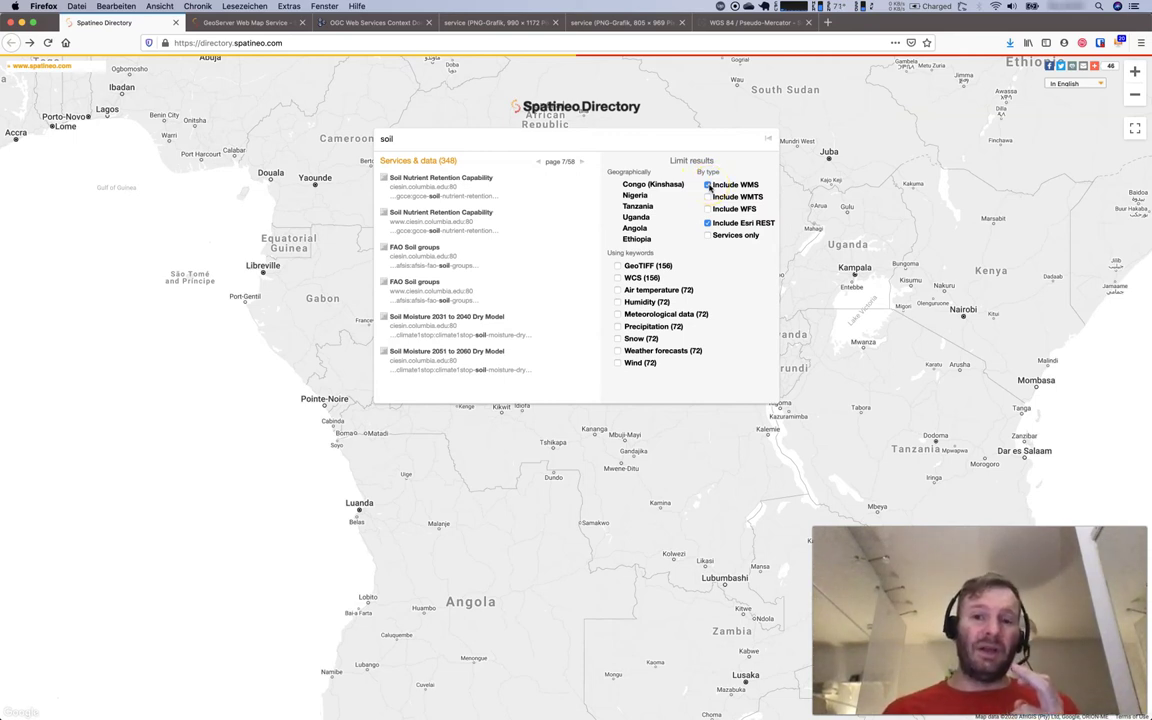
click(709, 184)
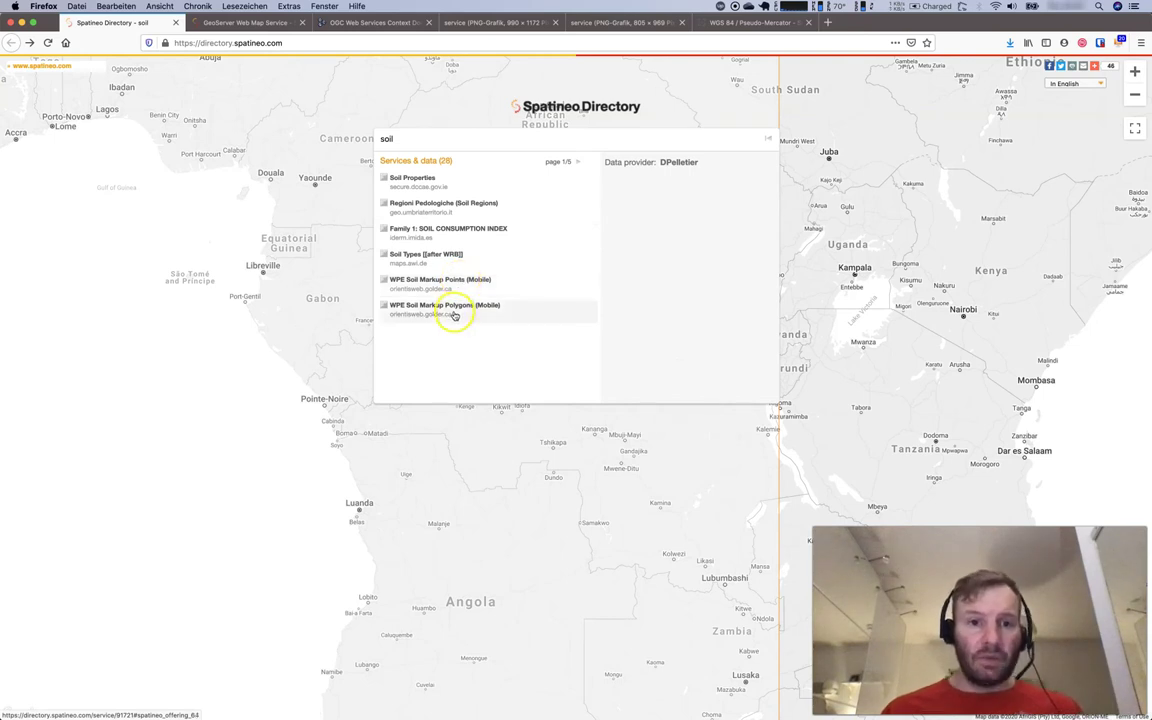
click(469, 216)
scroll(661, 244, down, 2)
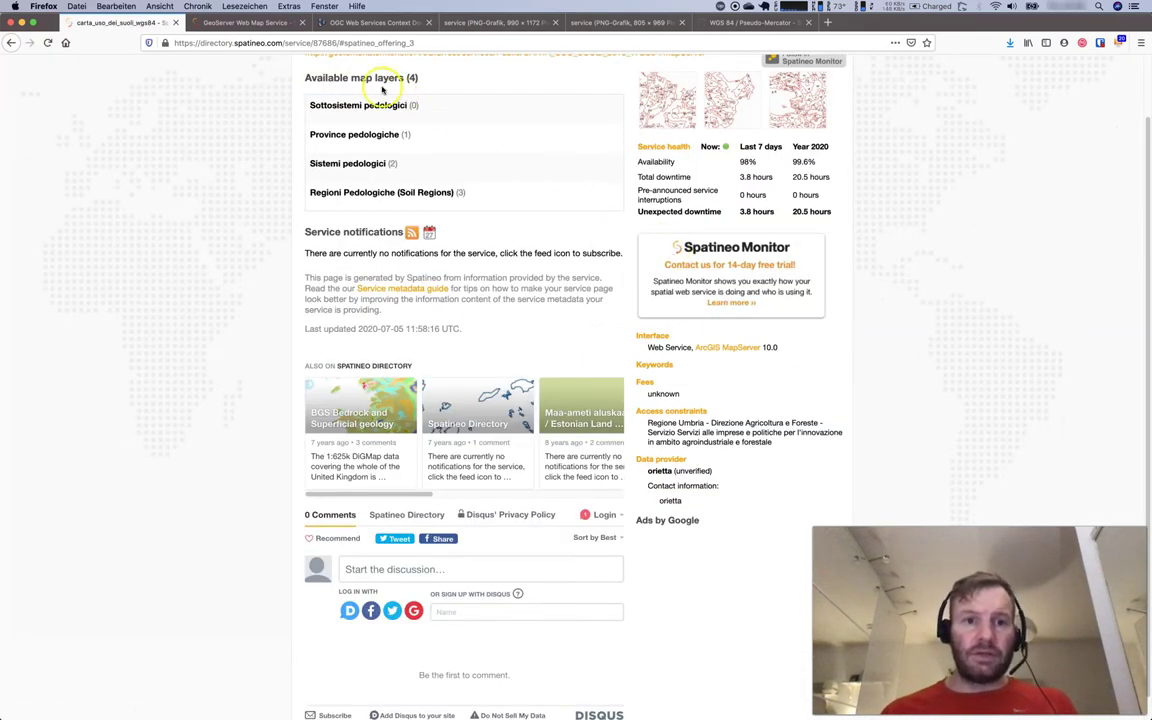
scroll(495, 119, up, 2)
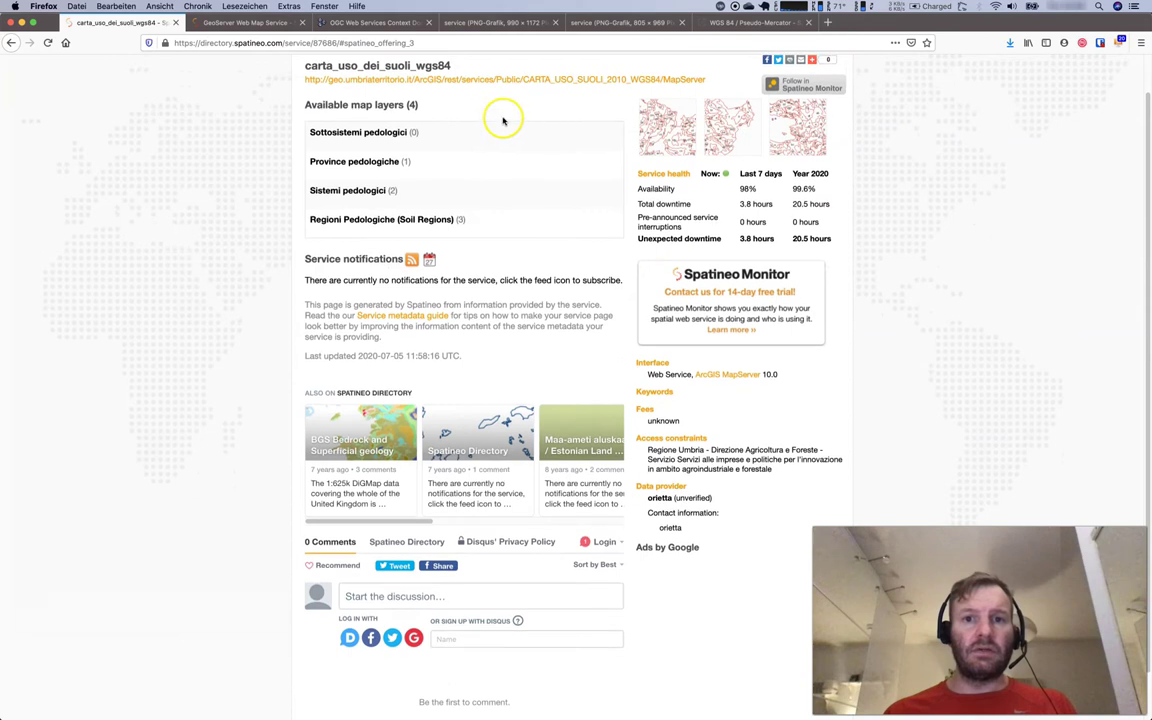
triple_click(293, 80)
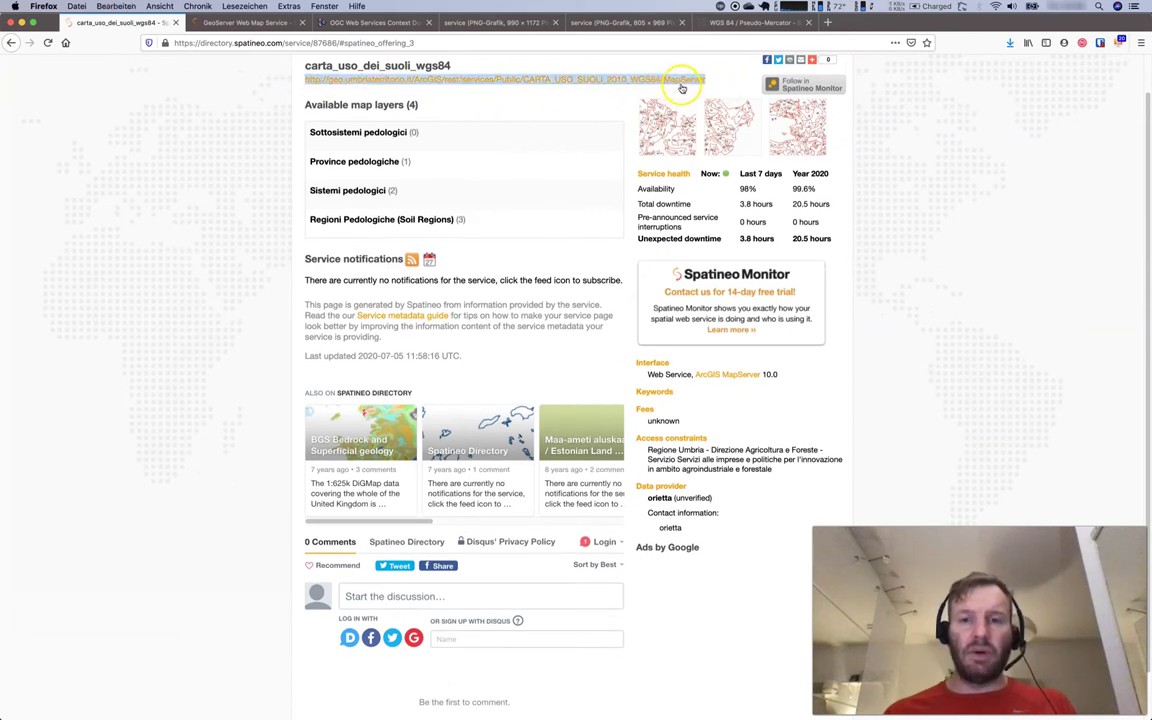
key(super+Tab)
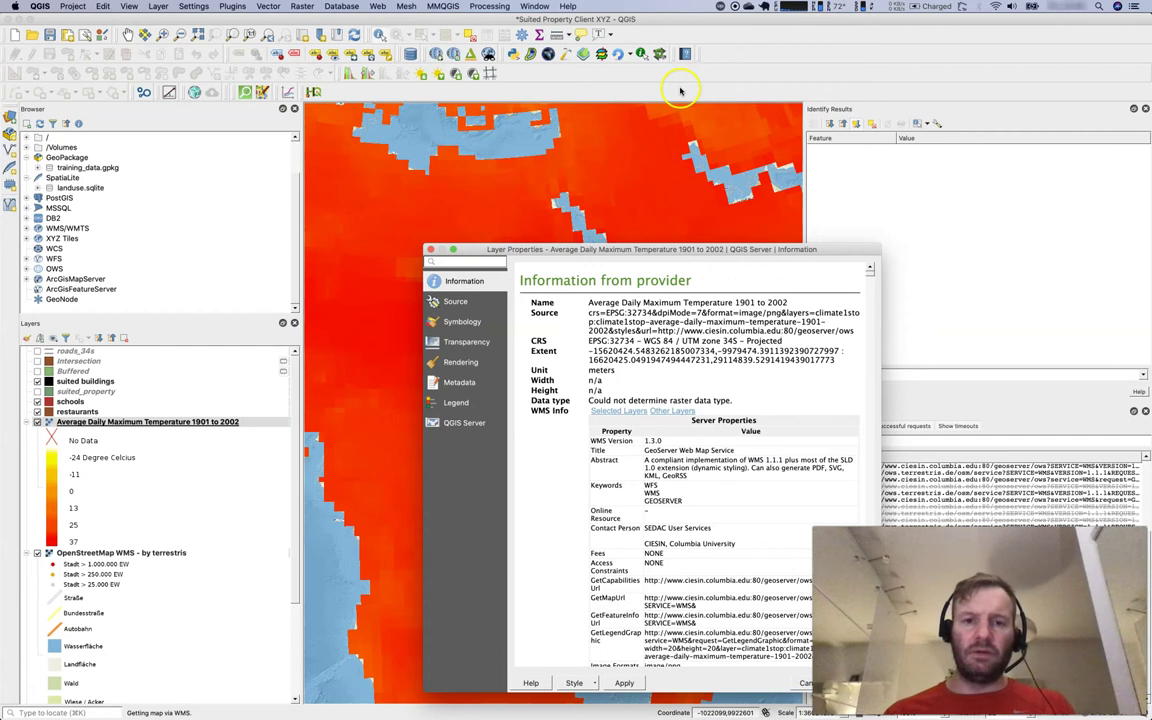
Step: Close Layer Properties, then hide and remove the temperature layer, confirming with OK
click(430, 249)
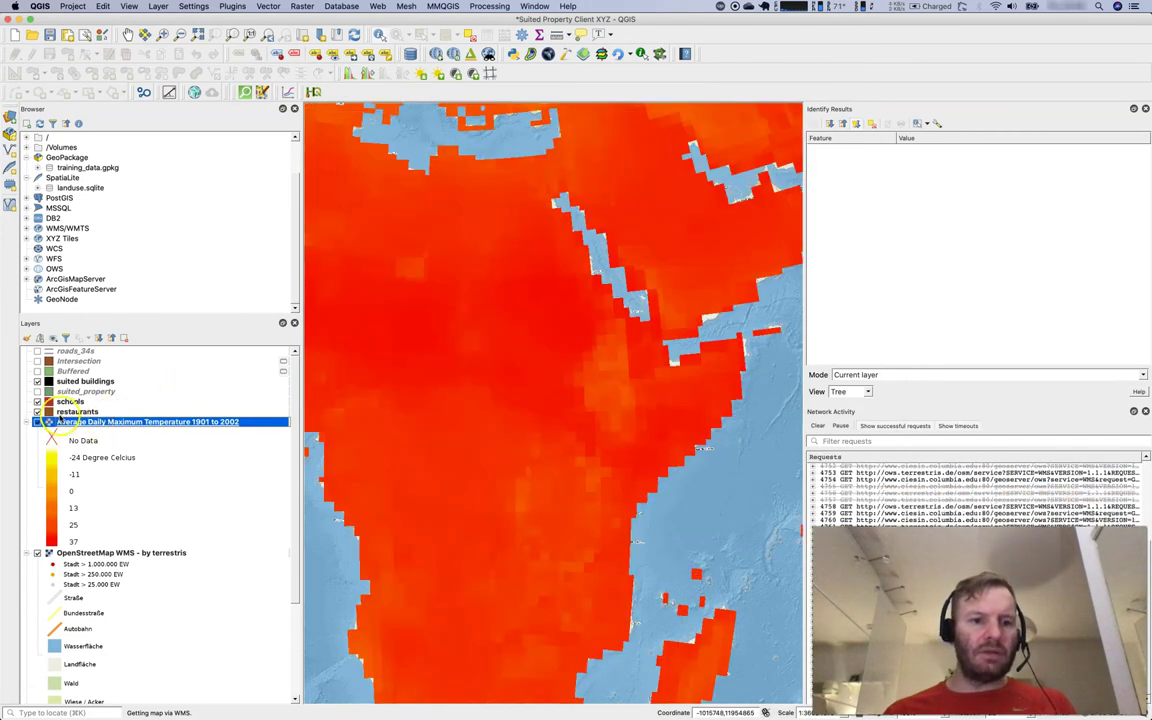
click(37, 422)
right_click(68, 427)
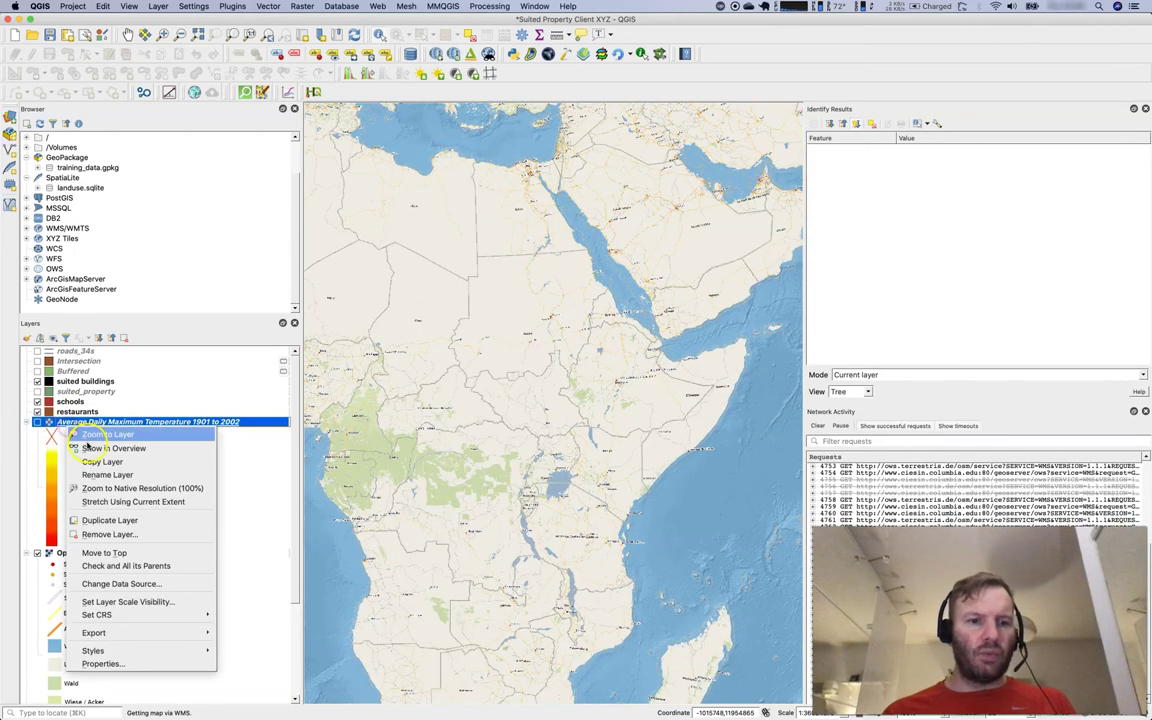
click(122, 535)
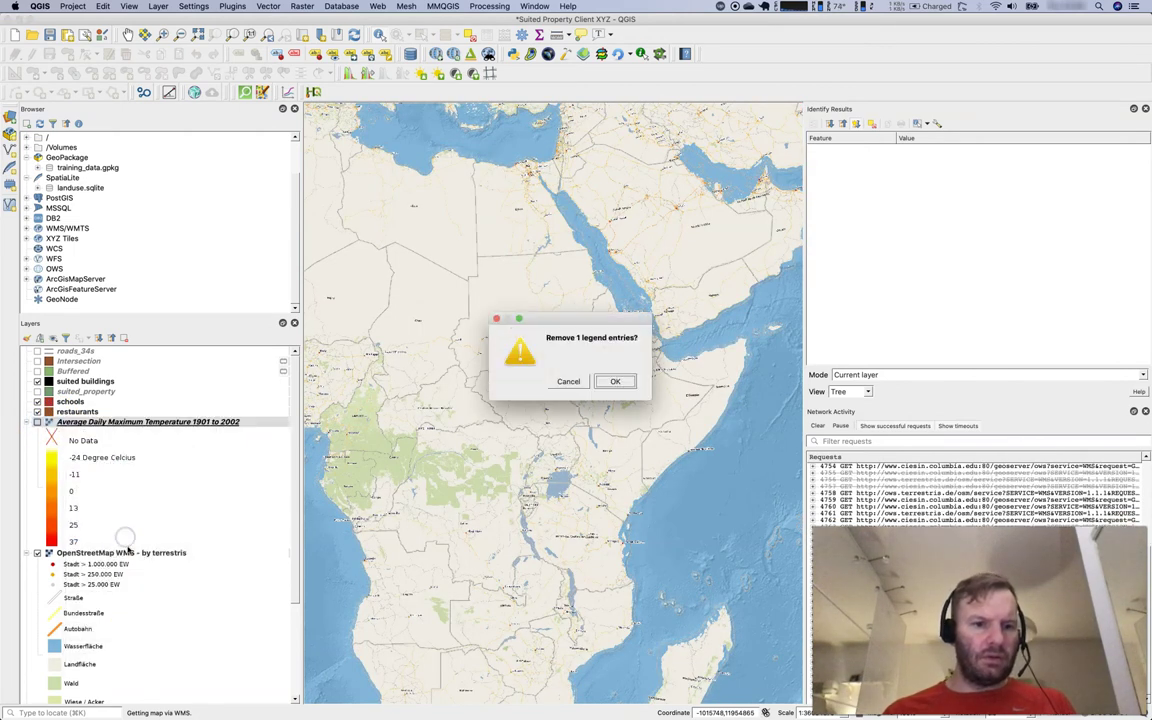
click(615, 381)
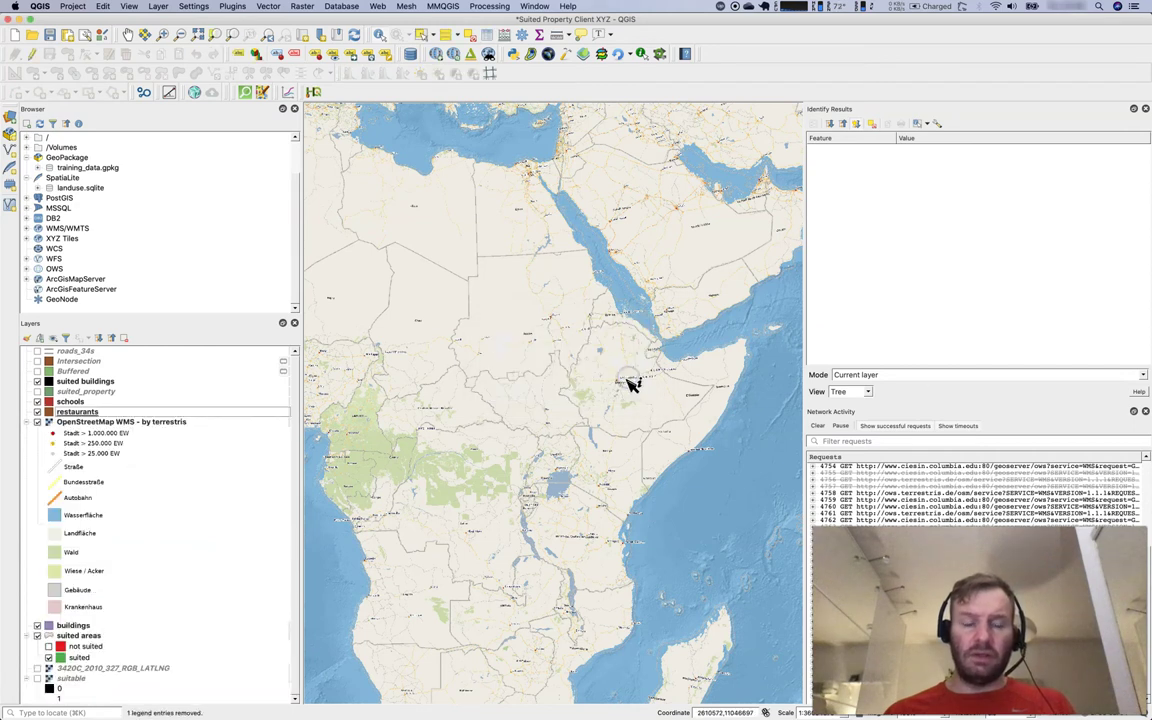
Step: Remove the OpenStreetMap WMS - by terrestris layer, confirming with OK
right_click(78, 421)
click(120, 533)
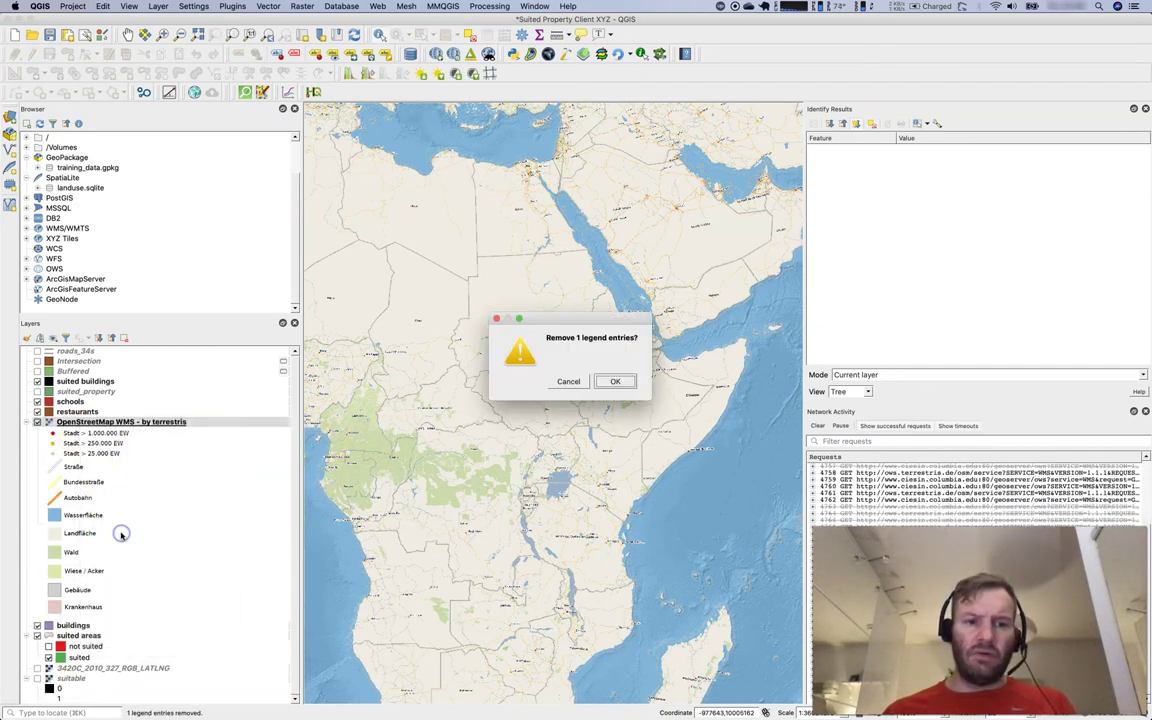
click(628, 380)
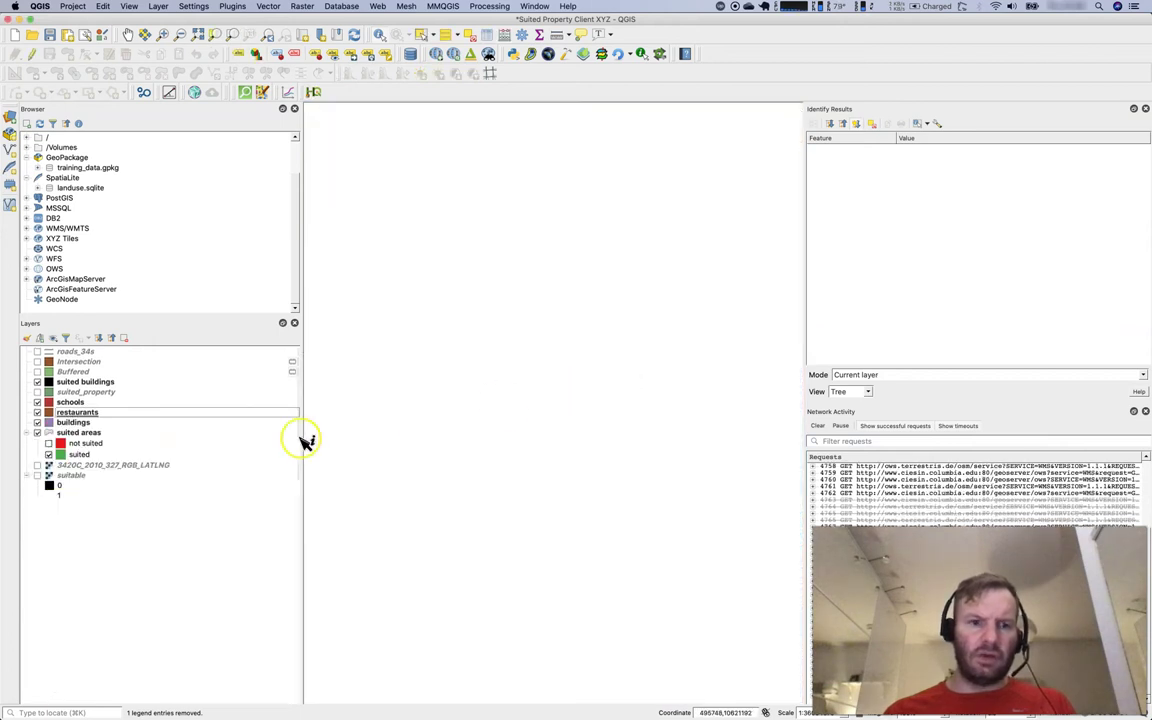
Step: Create a WFS connection 'into' with the pasted CARTA_USO_SUOLI_2010_WGS84 MapServer URL and select it
click(27, 228)
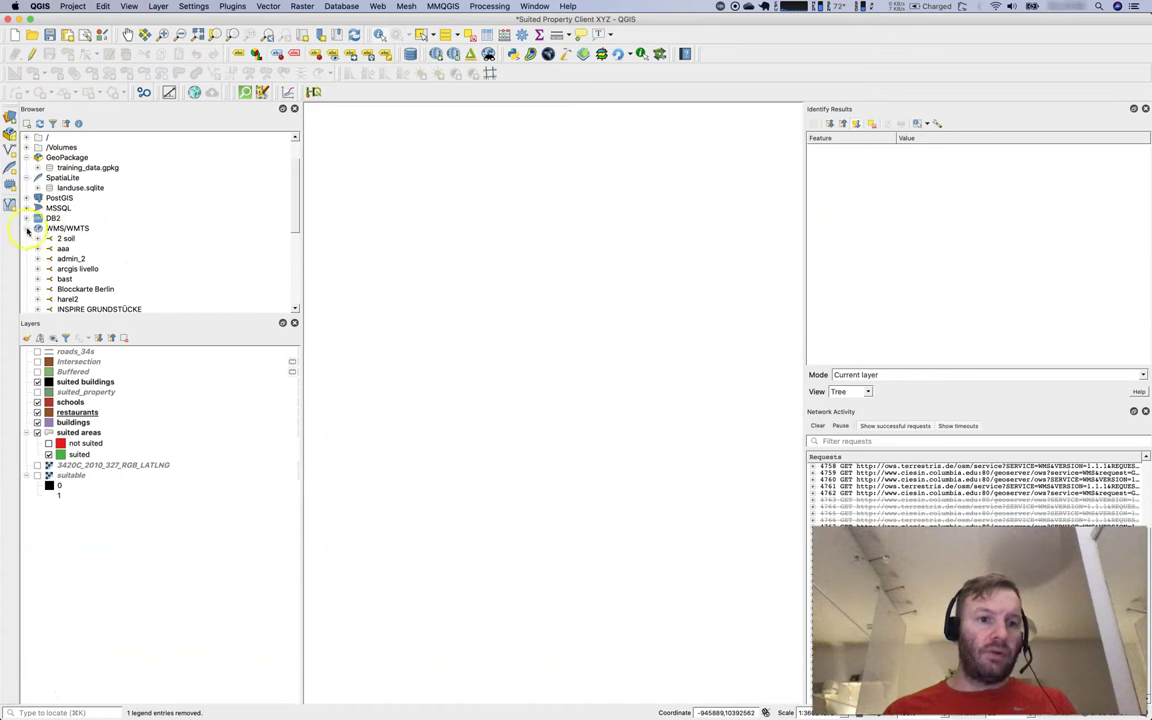
click(28, 228)
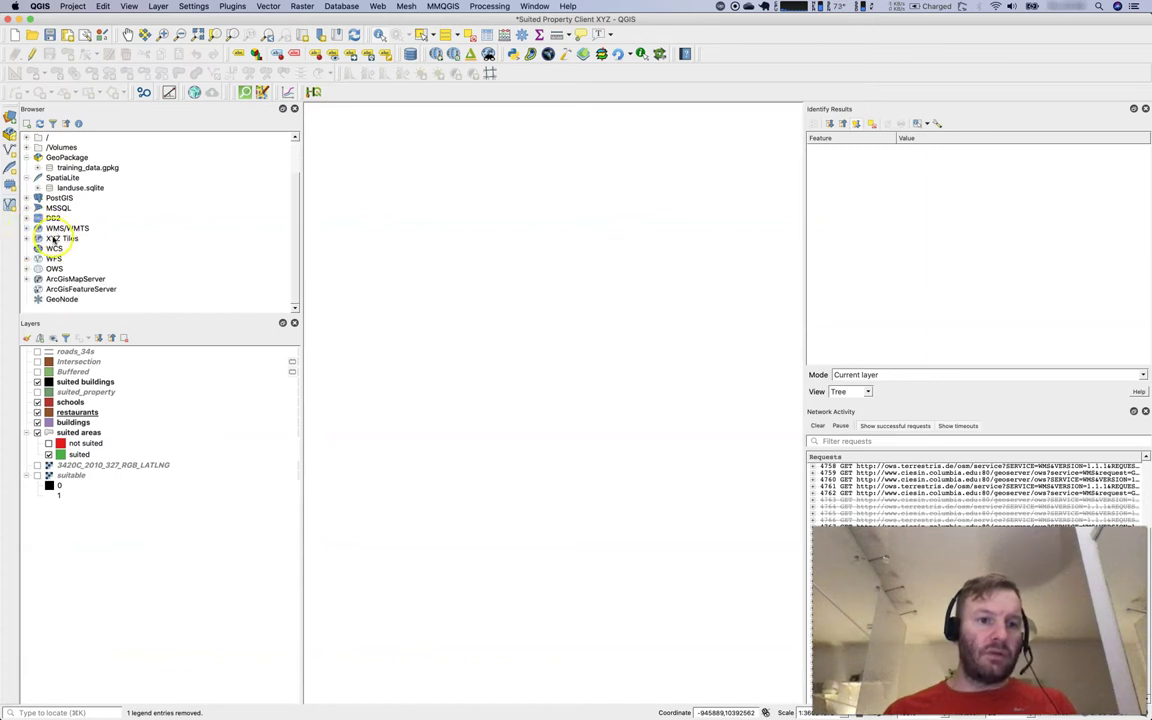
right_click(53, 258)
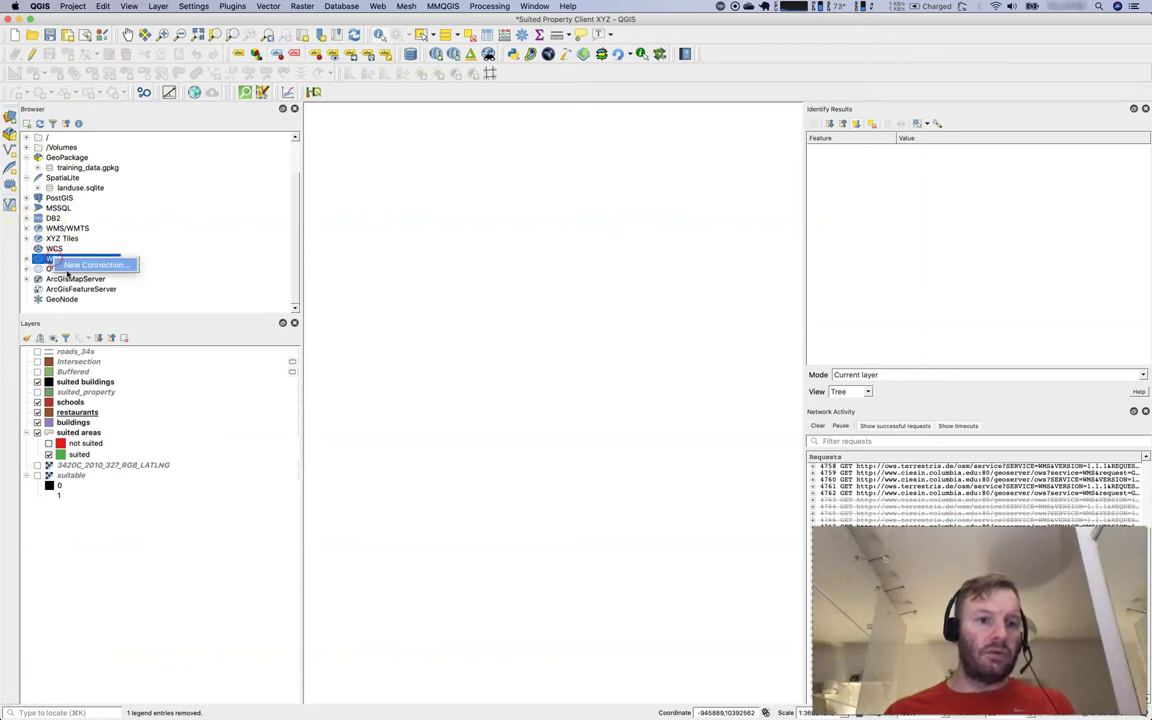
click(72, 262)
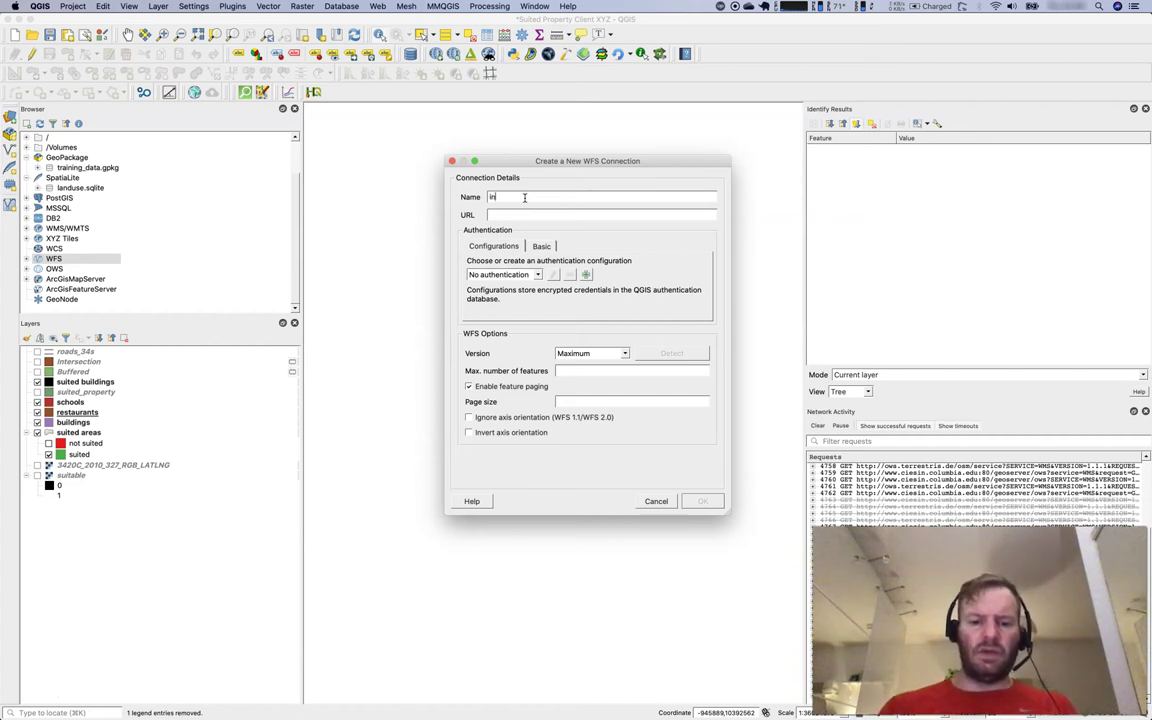
key(super+v)
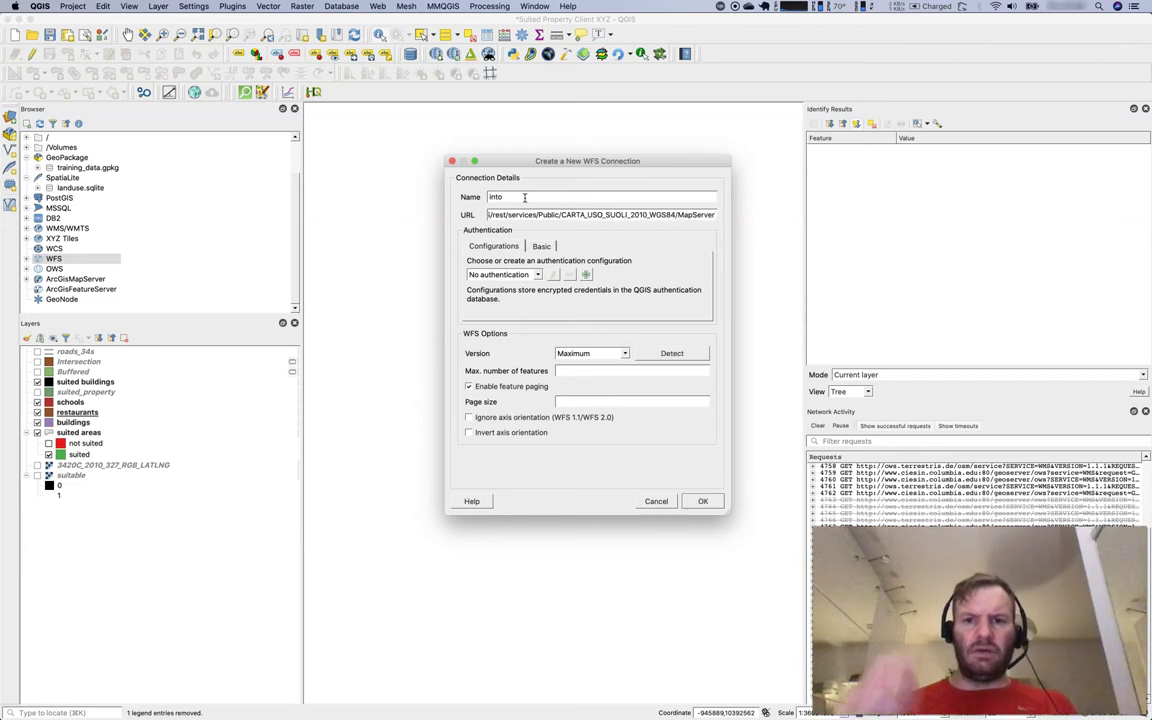
click(720, 510)
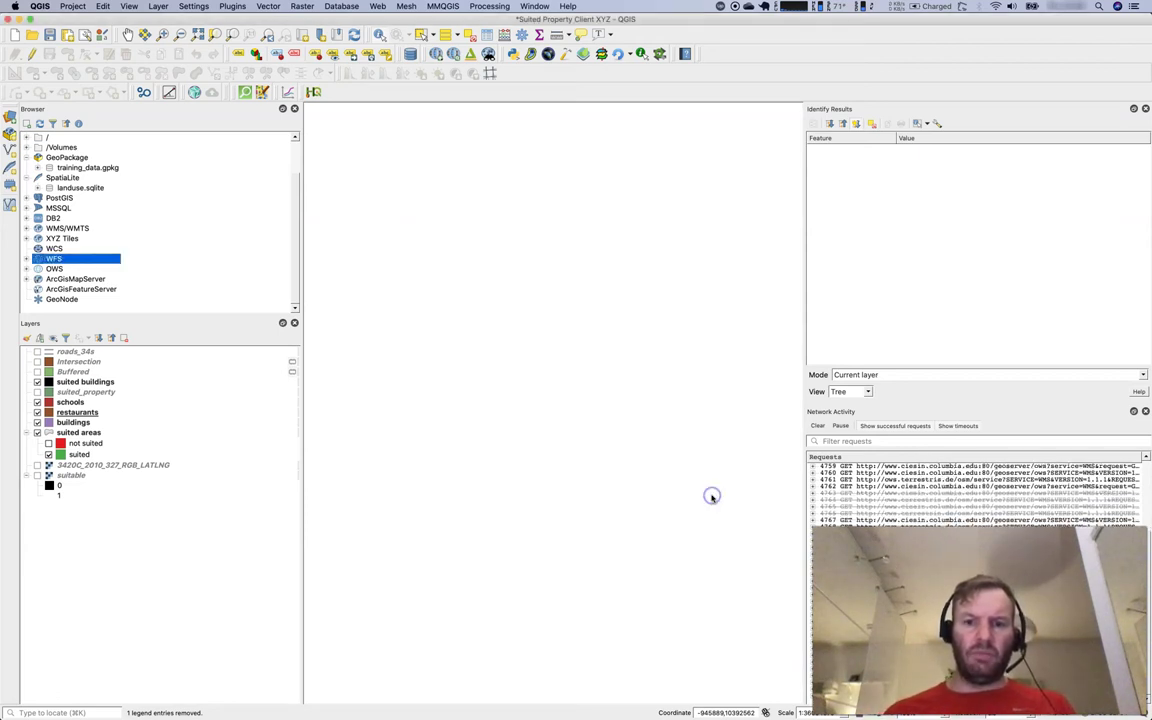
click(27, 259)
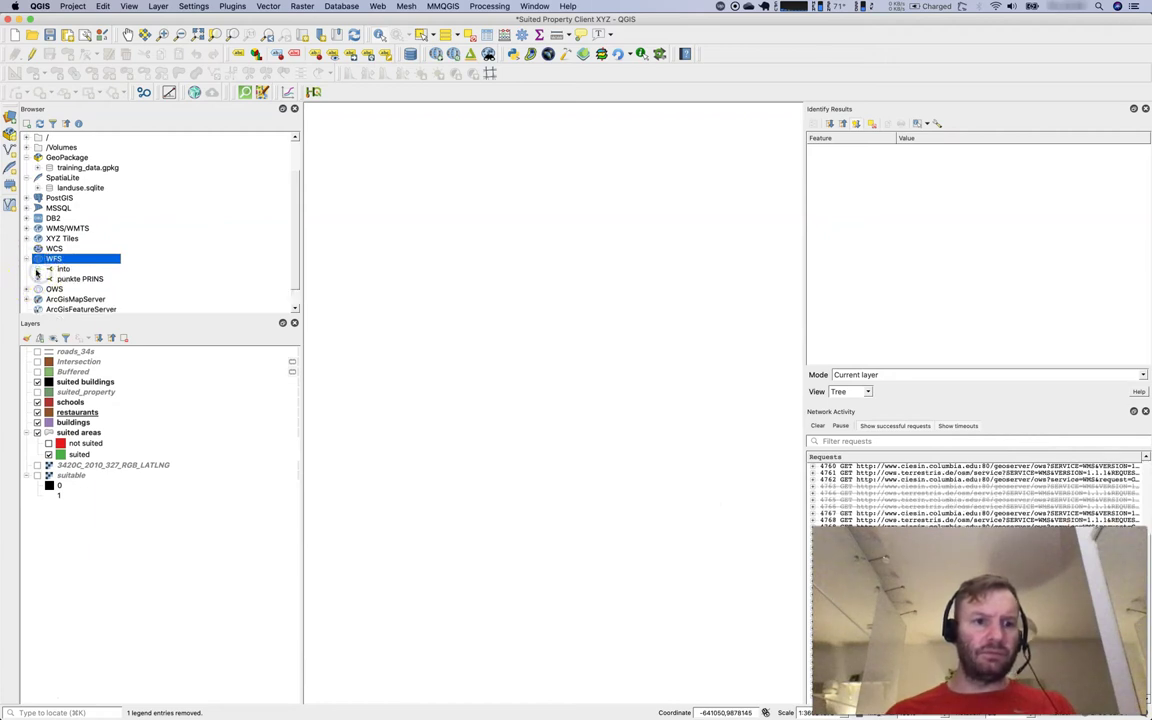
click(61, 270)
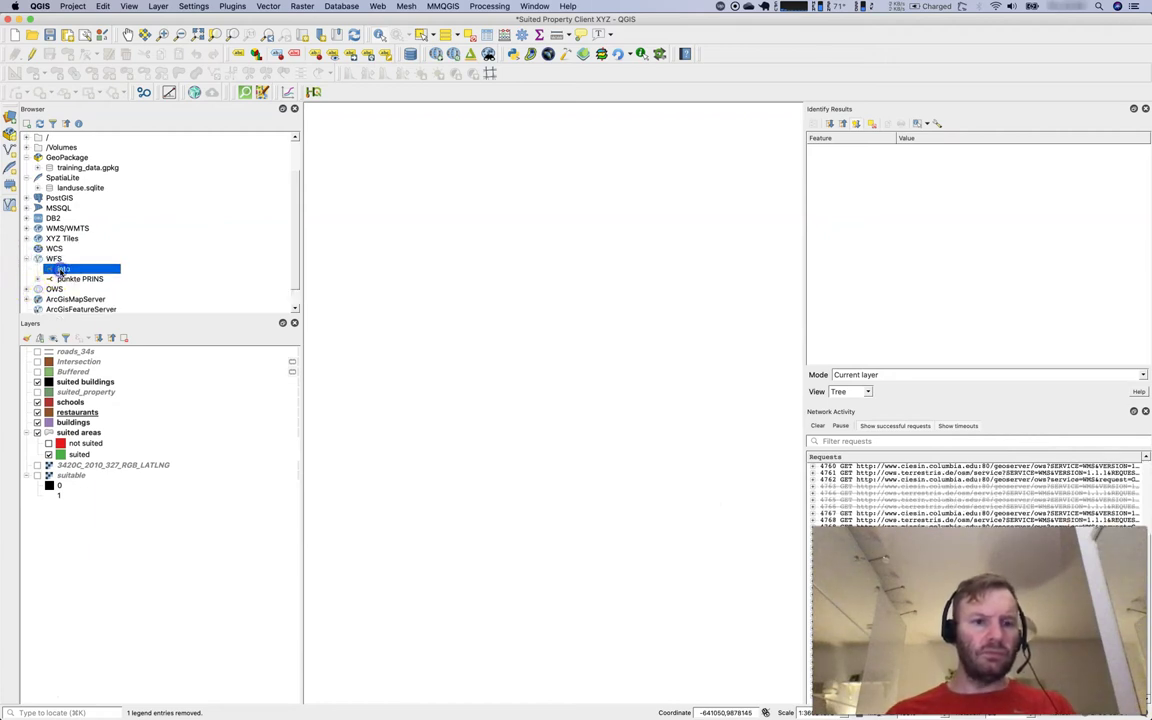
Step: Browse the into and punkte PRINS WFS connections in the QGIS Browser panel
right_click(61, 272)
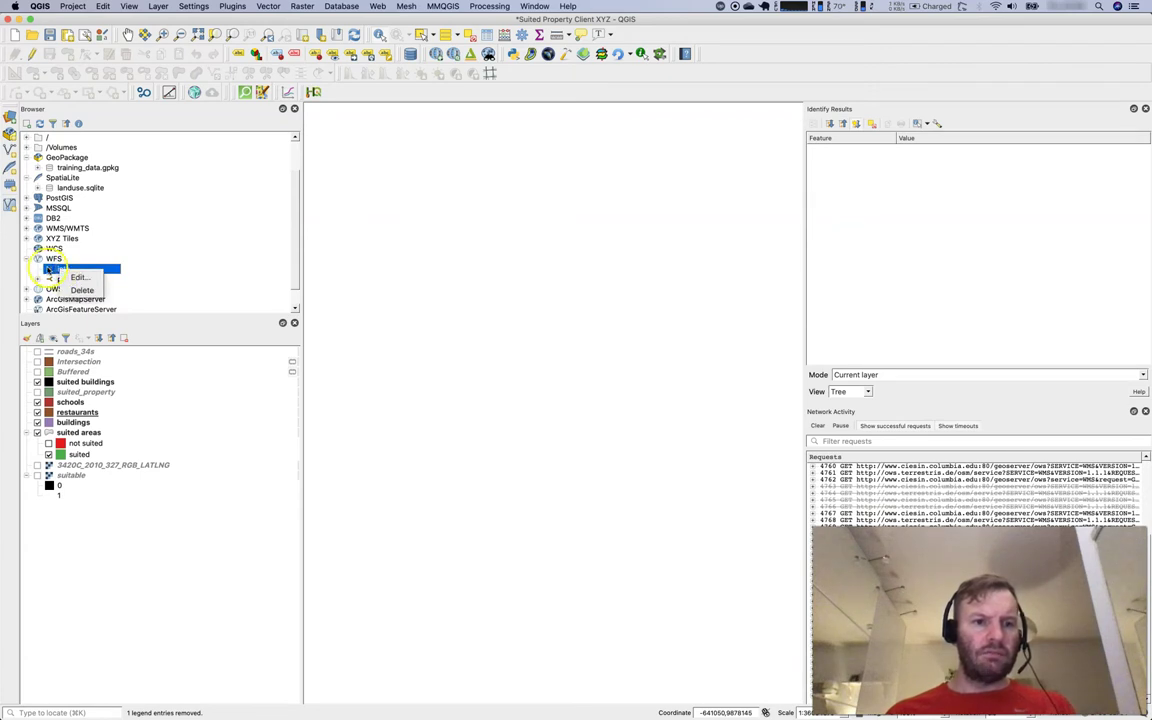
click(52, 270)
click(57, 260)
click(62, 270)
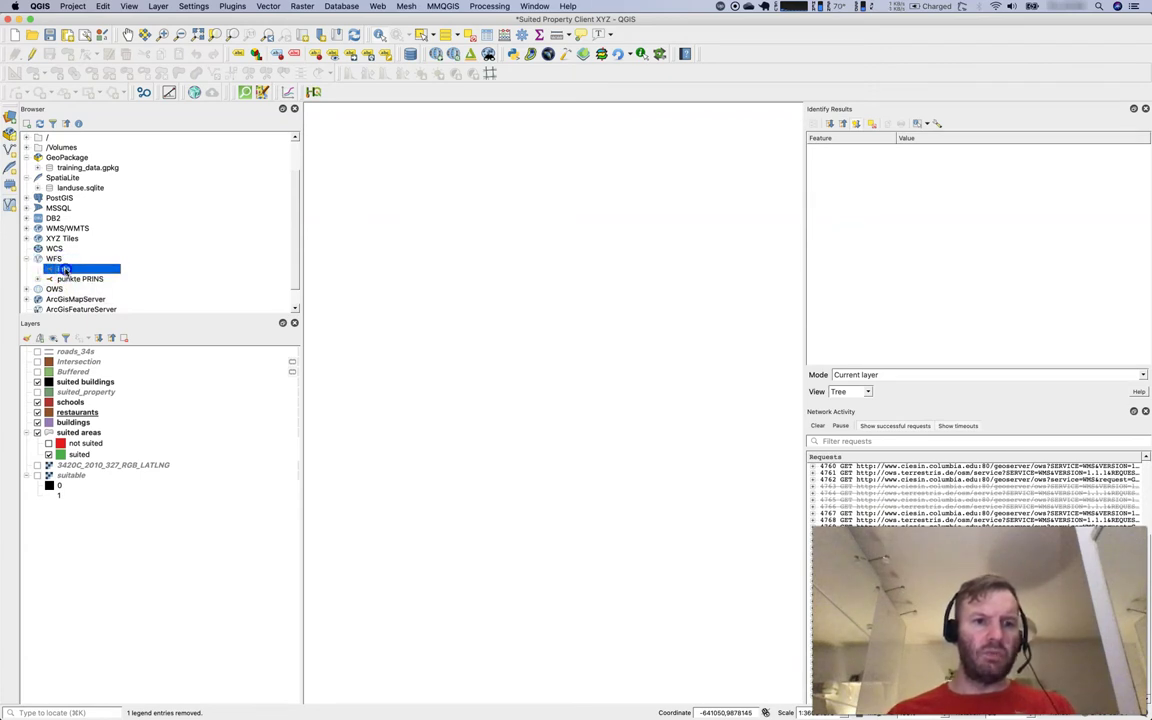
click(38, 279)
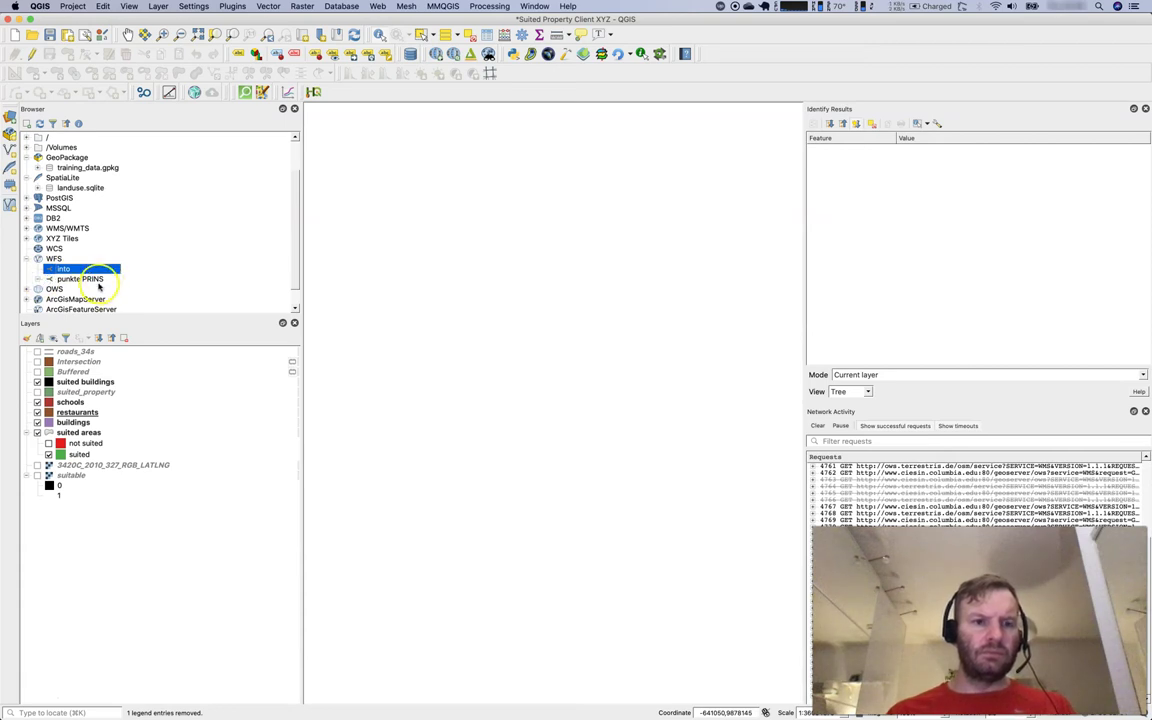
click(85, 280)
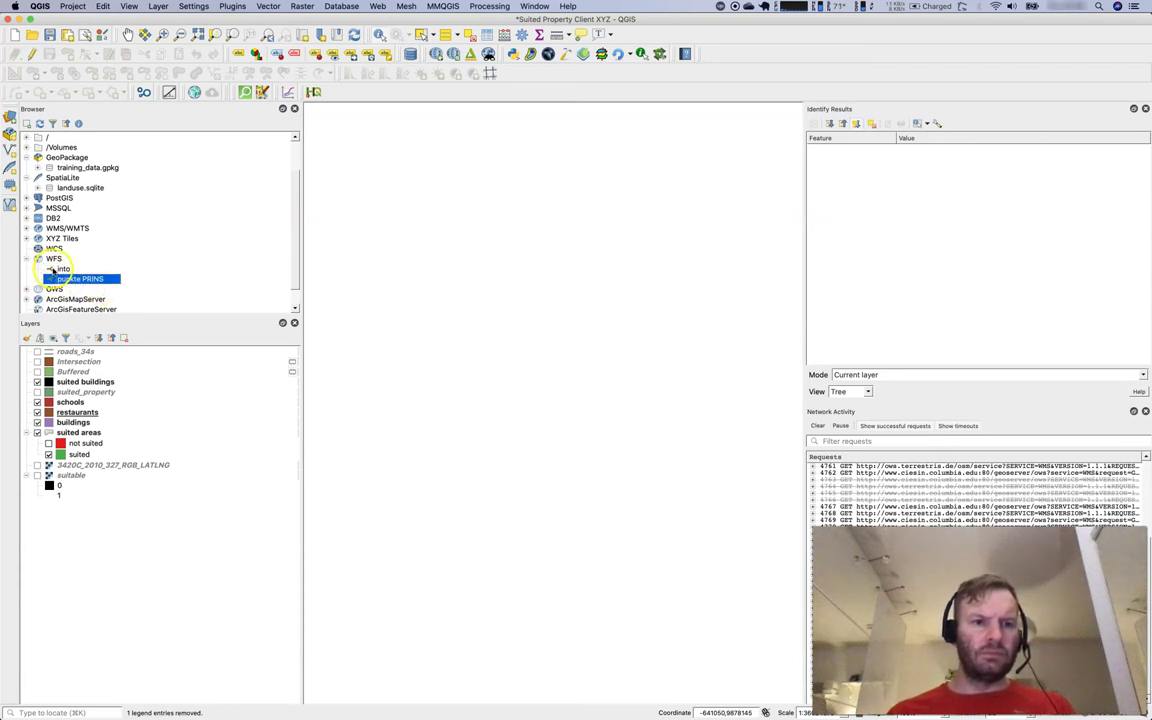
click(64, 269)
key(super+Tab)
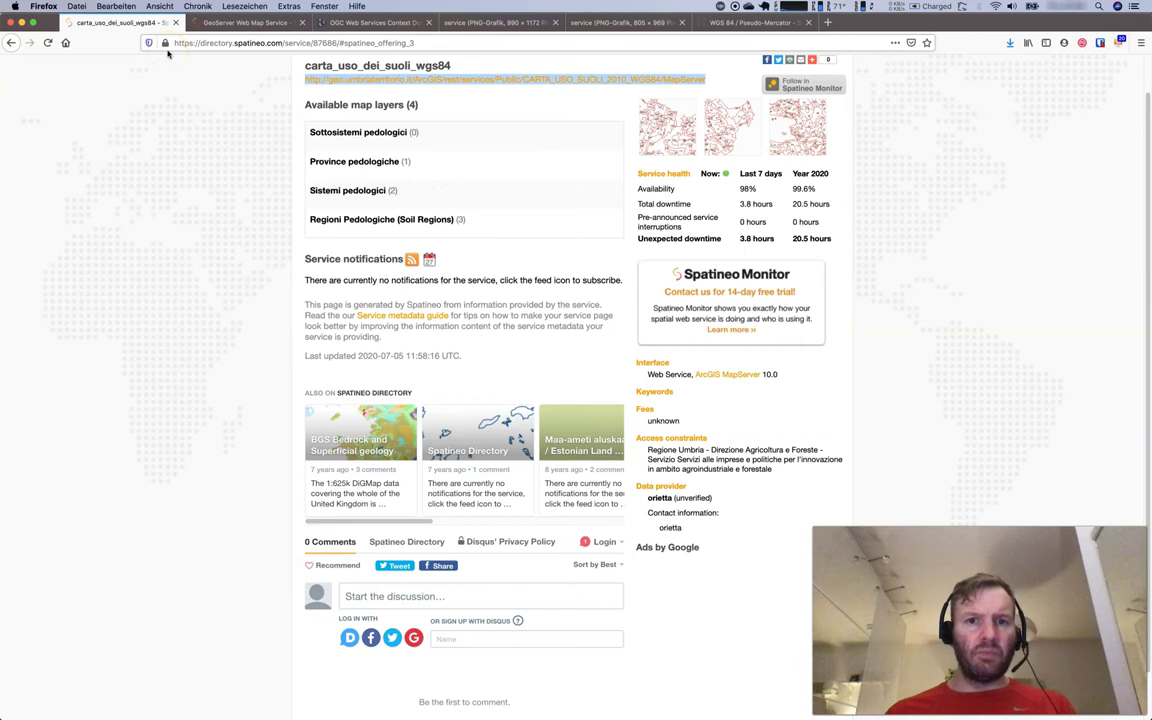
key(super+Tab)
Step: Review the into WFS connection's settings without changes, then return to Firefox
right_click(72, 270)
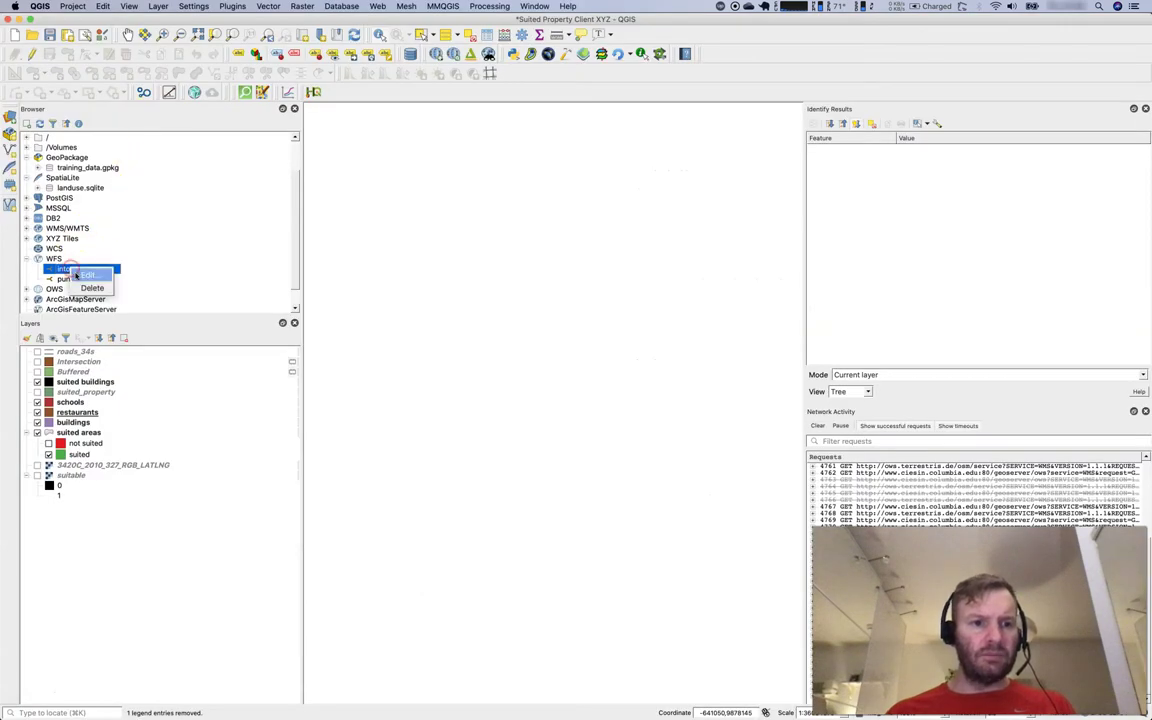
click(84, 274)
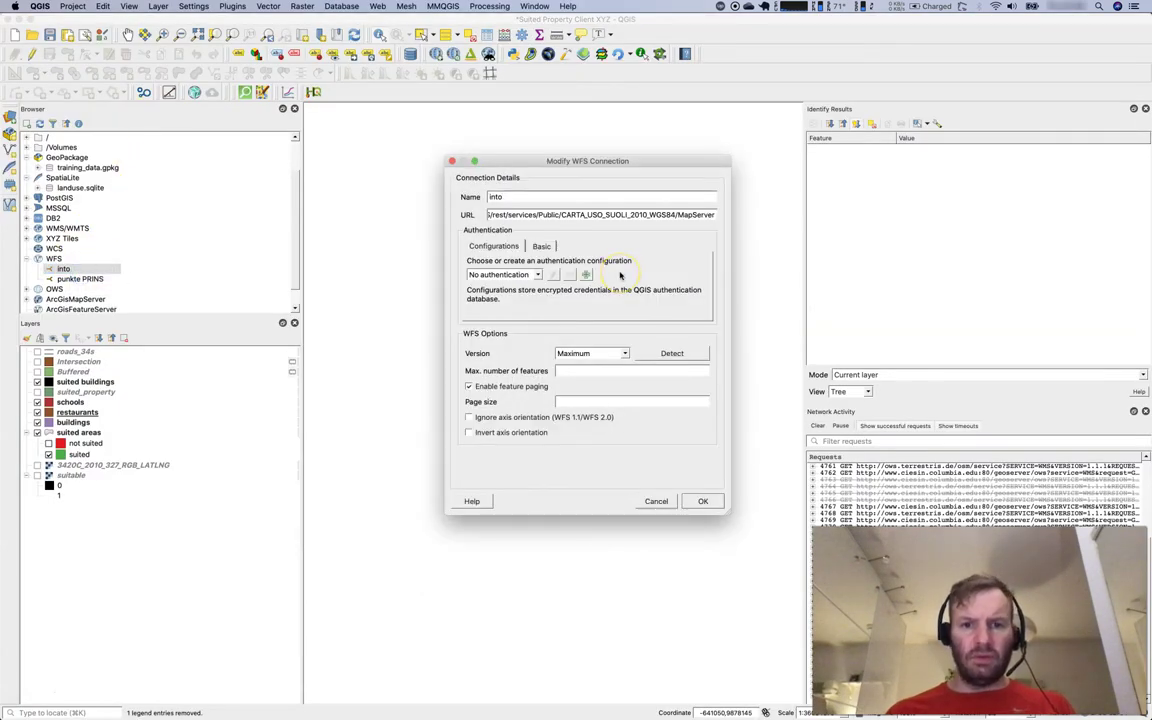
click(521, 420)
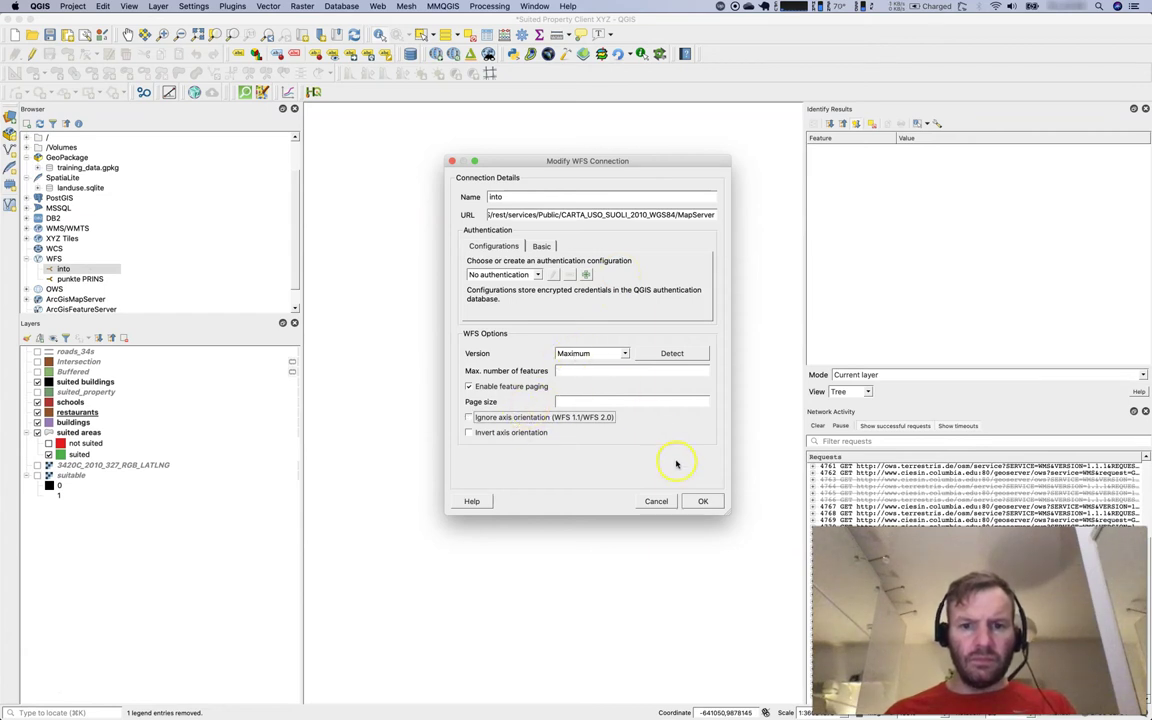
click(700, 500)
key(super+Tab)
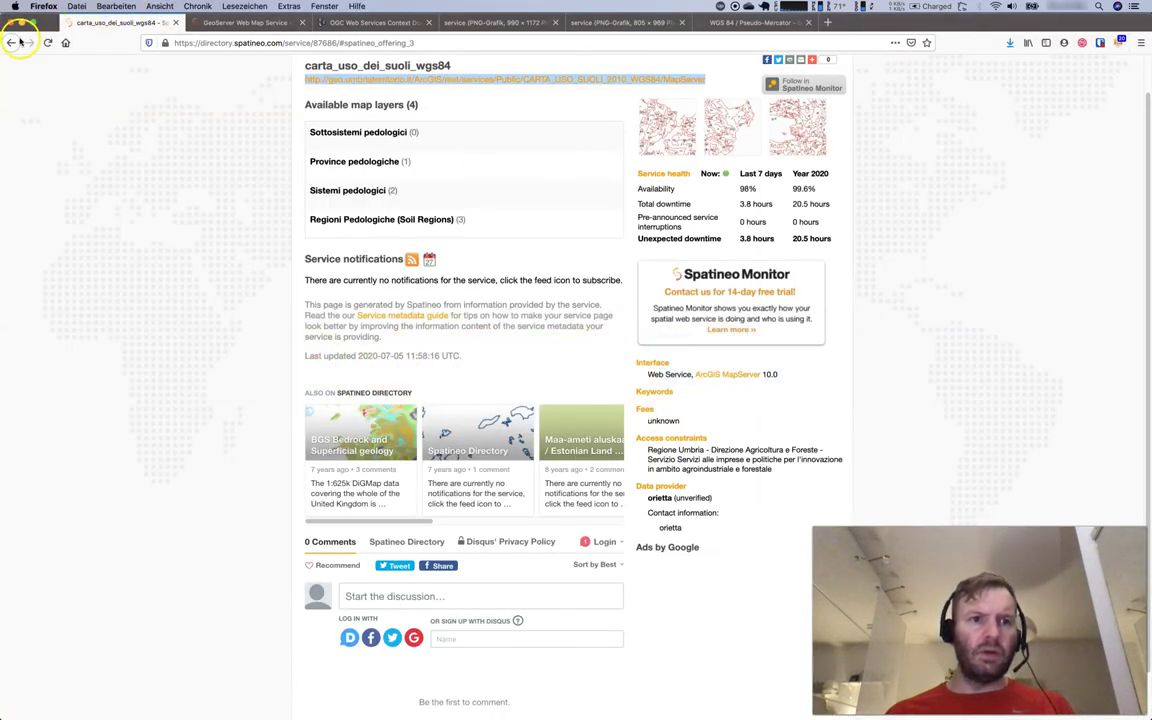
Step: Look at WPE Soil Markup Points (Mobile), then show page 2 of the soil results
click(15, 42)
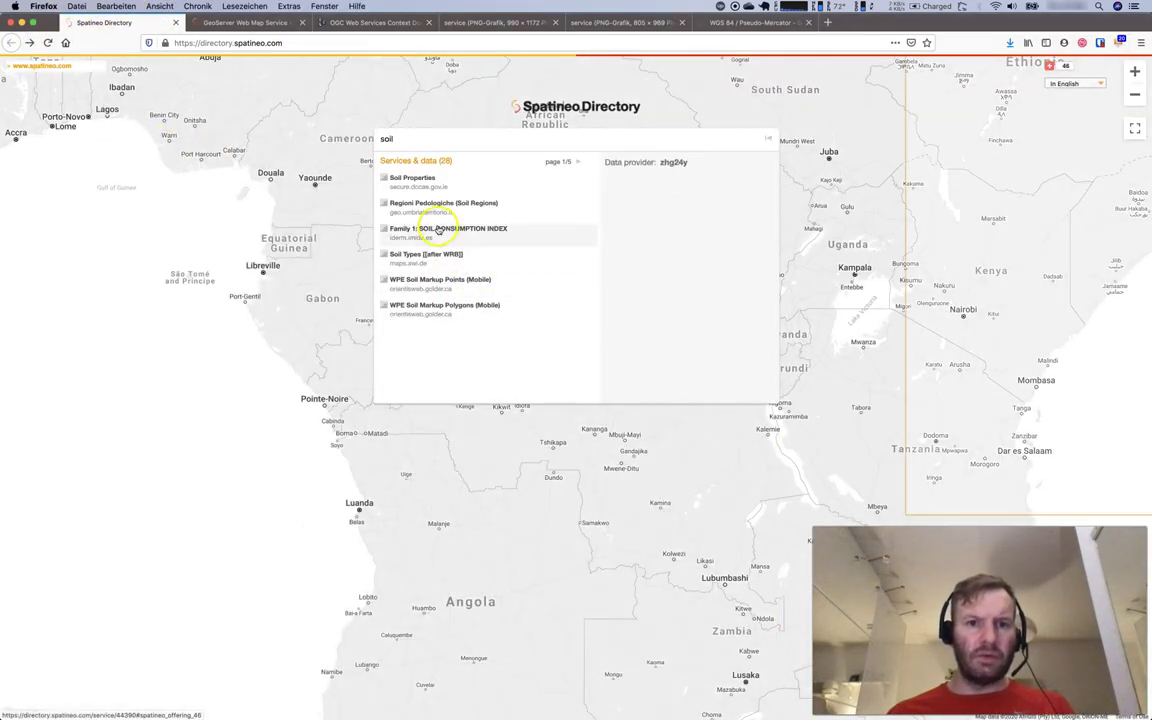
click(459, 285)
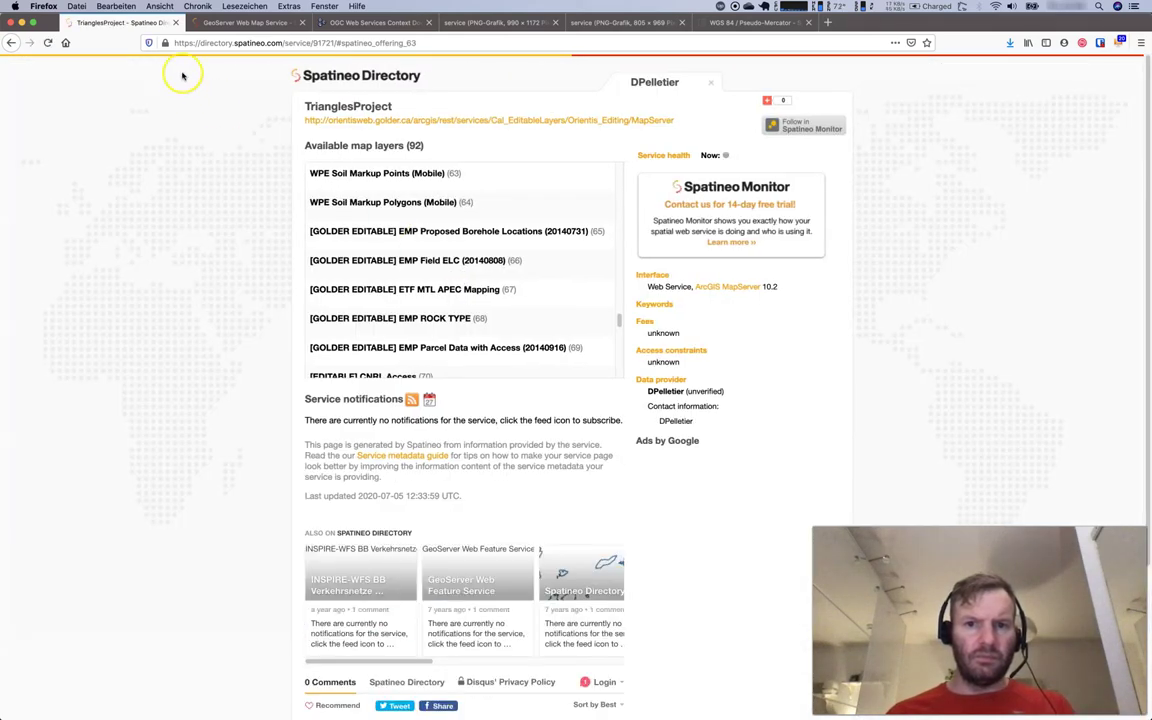
click(14, 43)
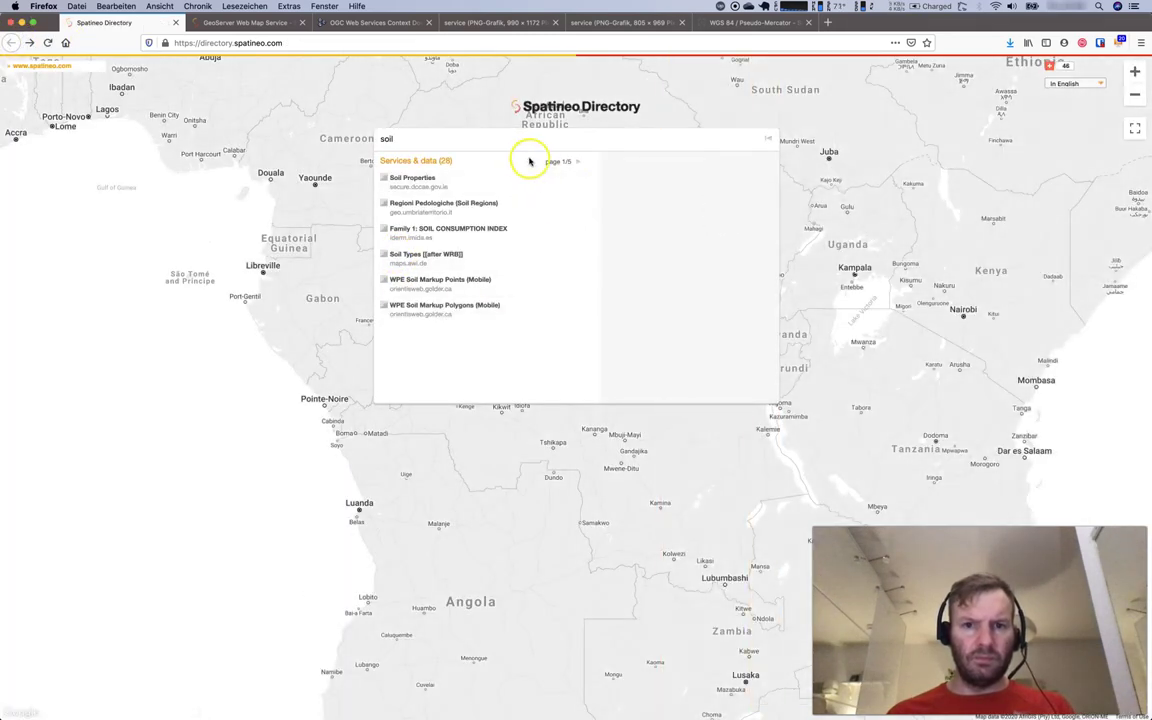
click(578, 162)
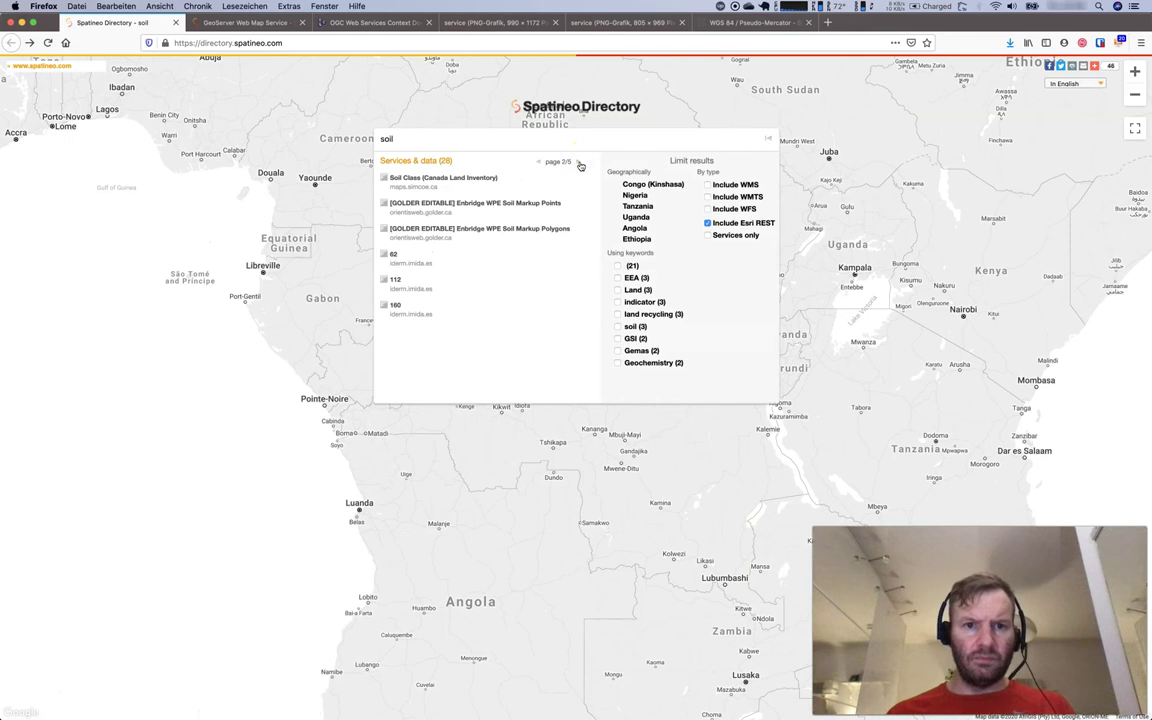
Step: Open Soil Class (Canada Land Inventory) and select its maps.simcoe.ca MapServer address
click(417, 180)
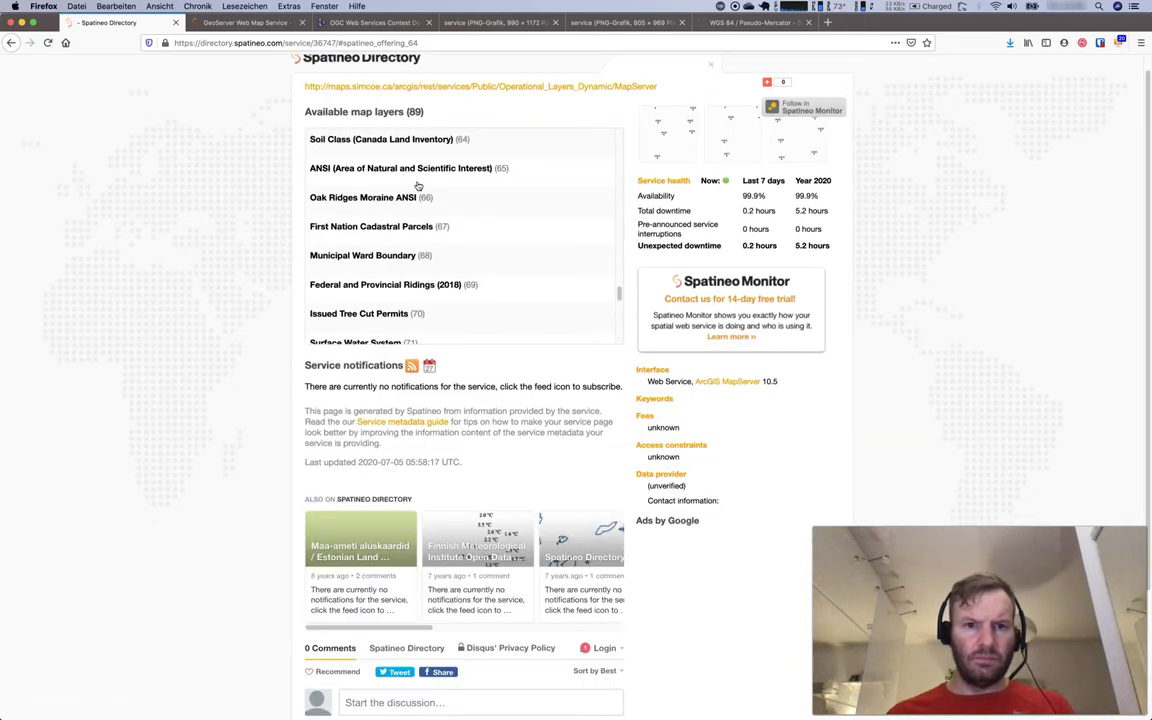
click(326, 141)
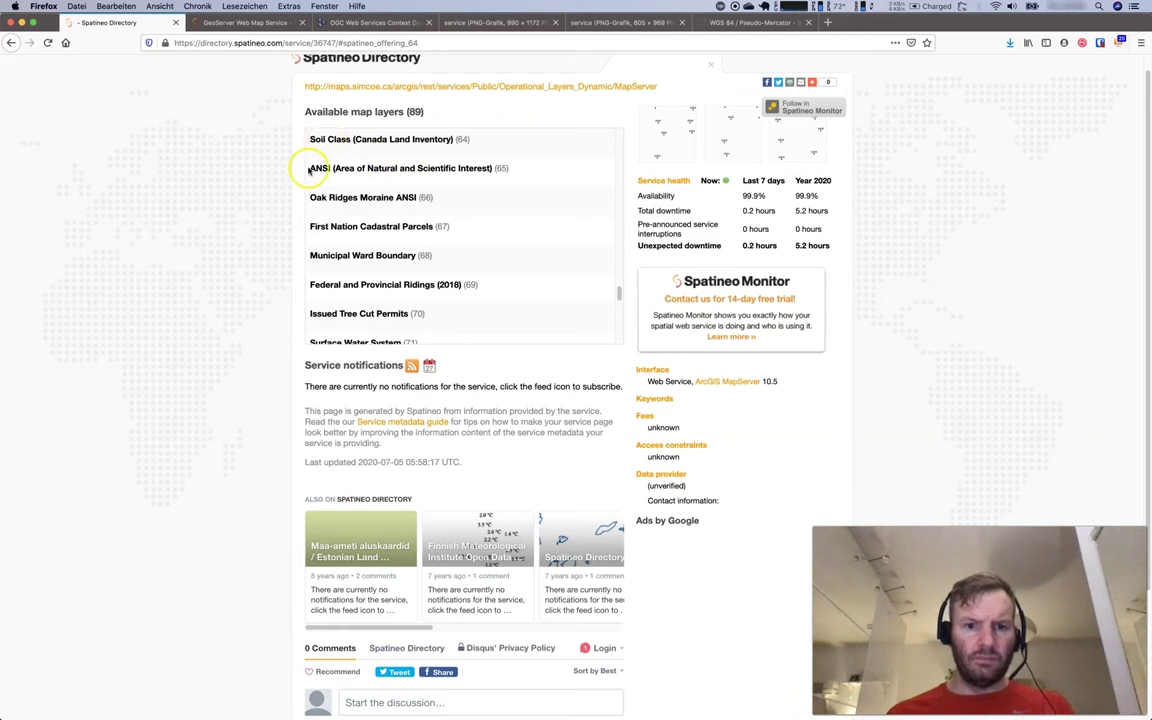
click(254, 287)
scroll(322, 297, down, 1)
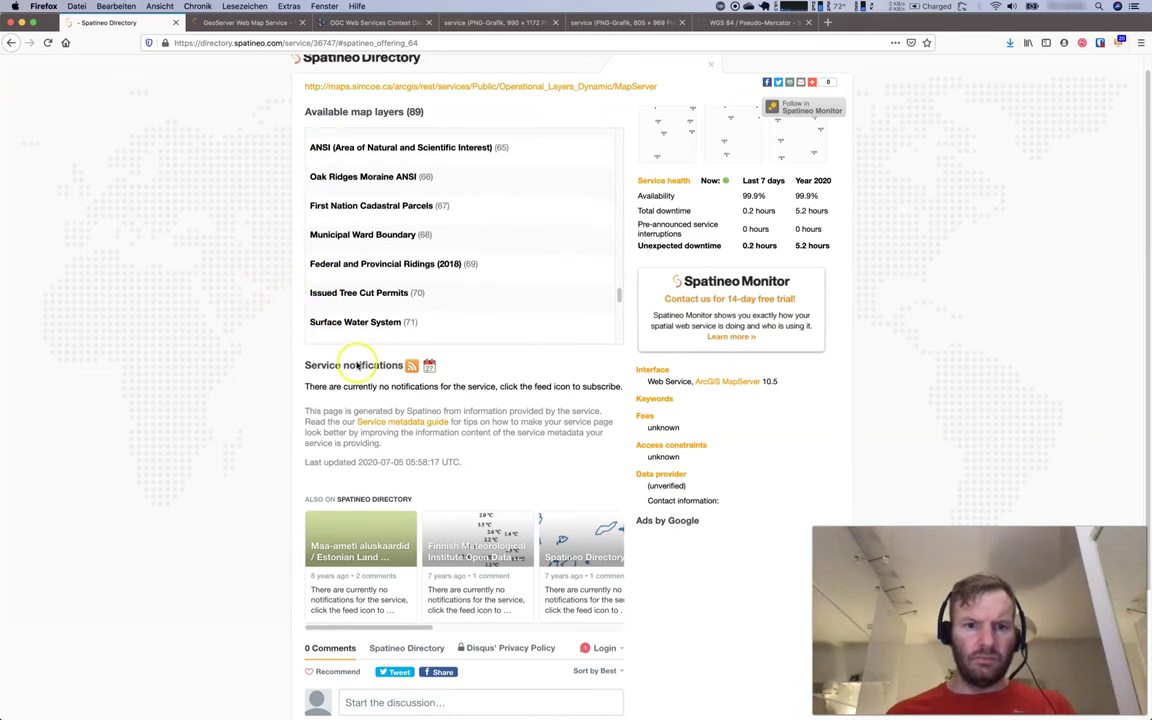
scroll(380, 355, down, 1)
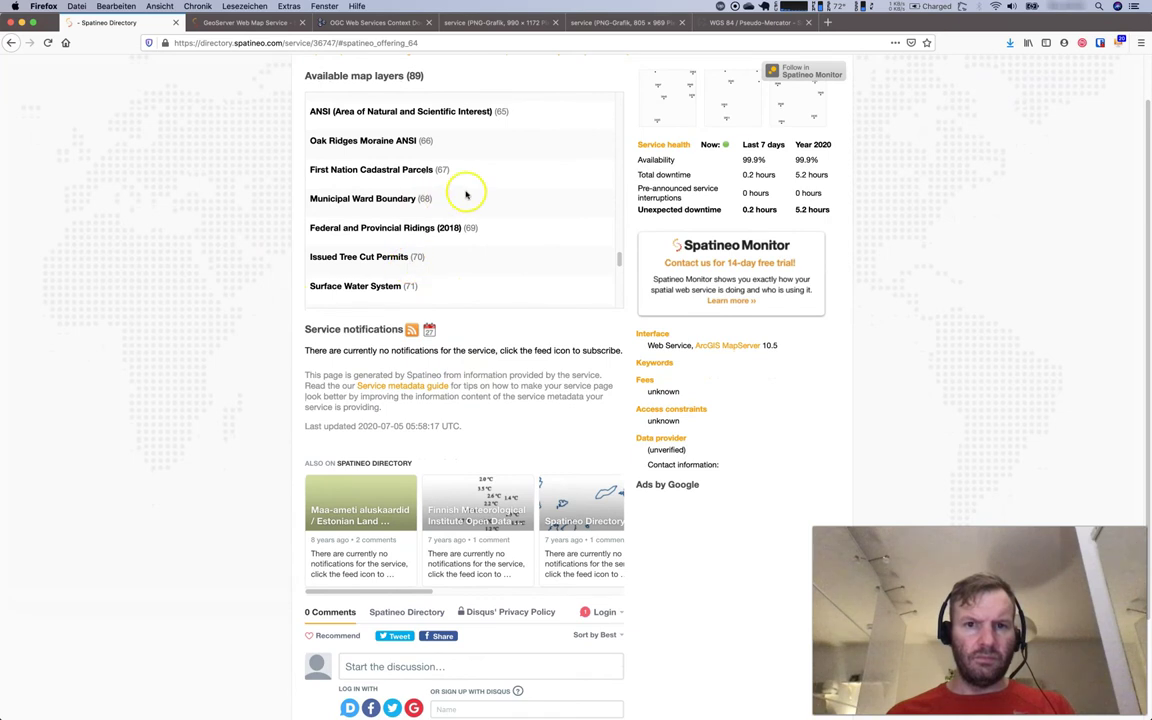
scroll(470, 193, up, 3)
scroll(784, 175, up, 1)
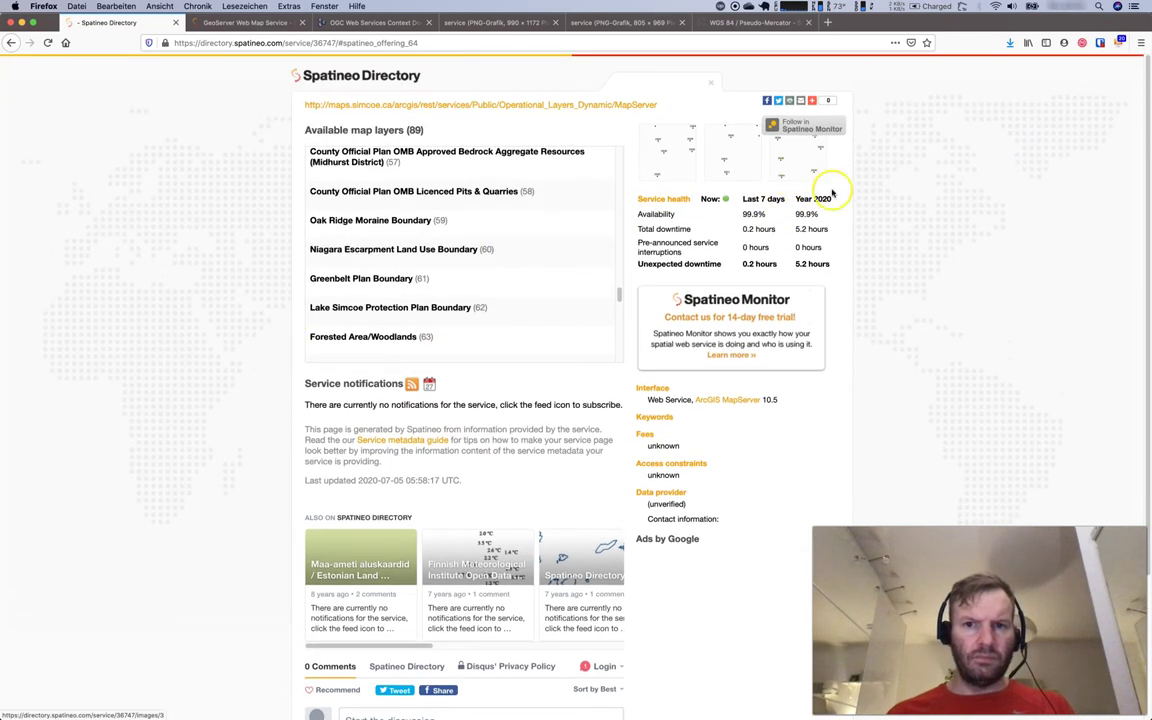
drag(645, 103, 316, 95)
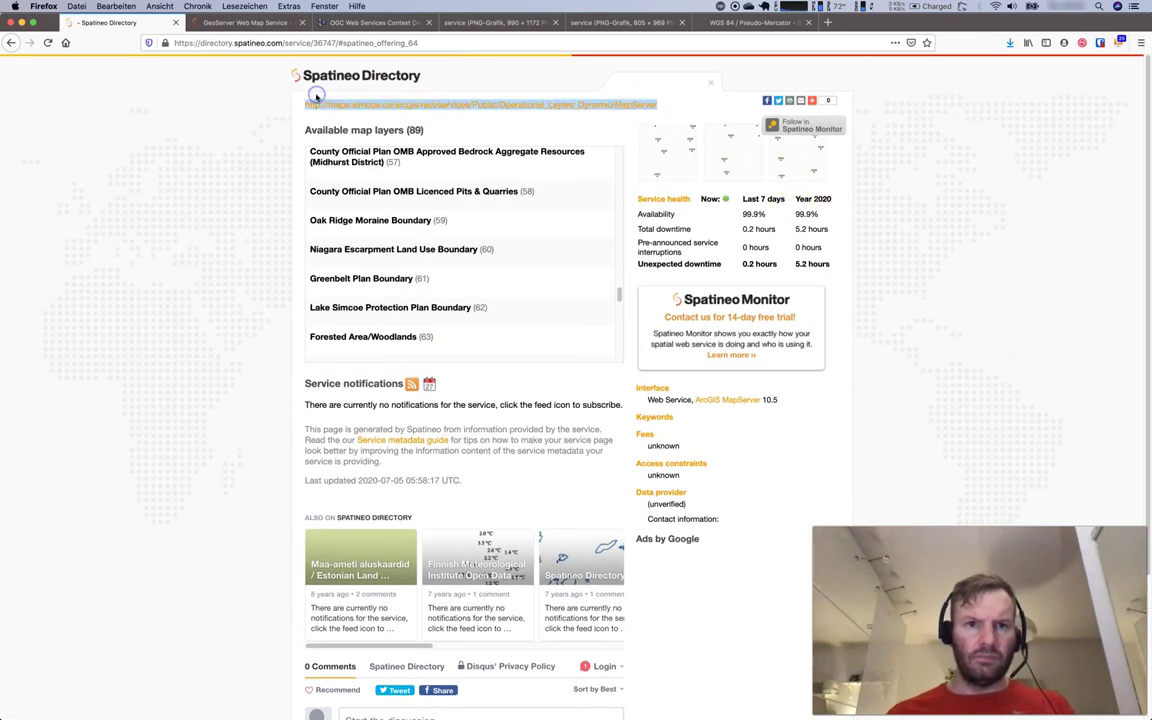
key(super+Tab)
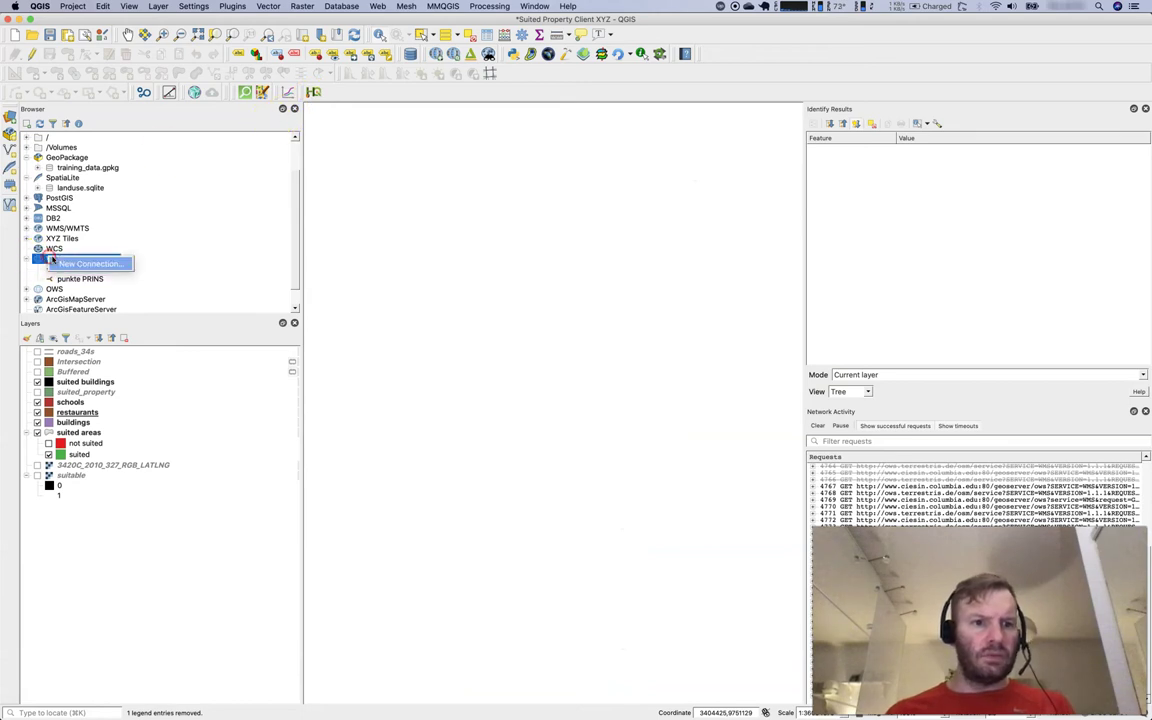
Step: Create a WFS connection named simcoe using the pasted Simcoe MapServer address
click(57, 262)
key(super+Tab)
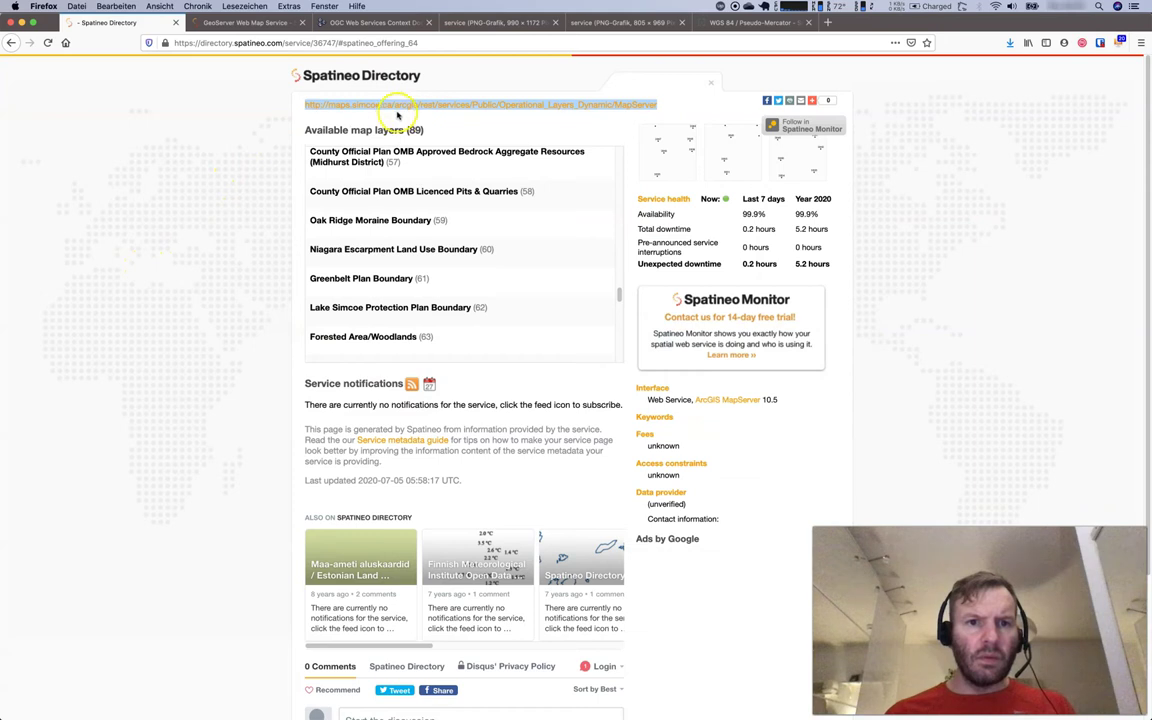
key(super+Tab)
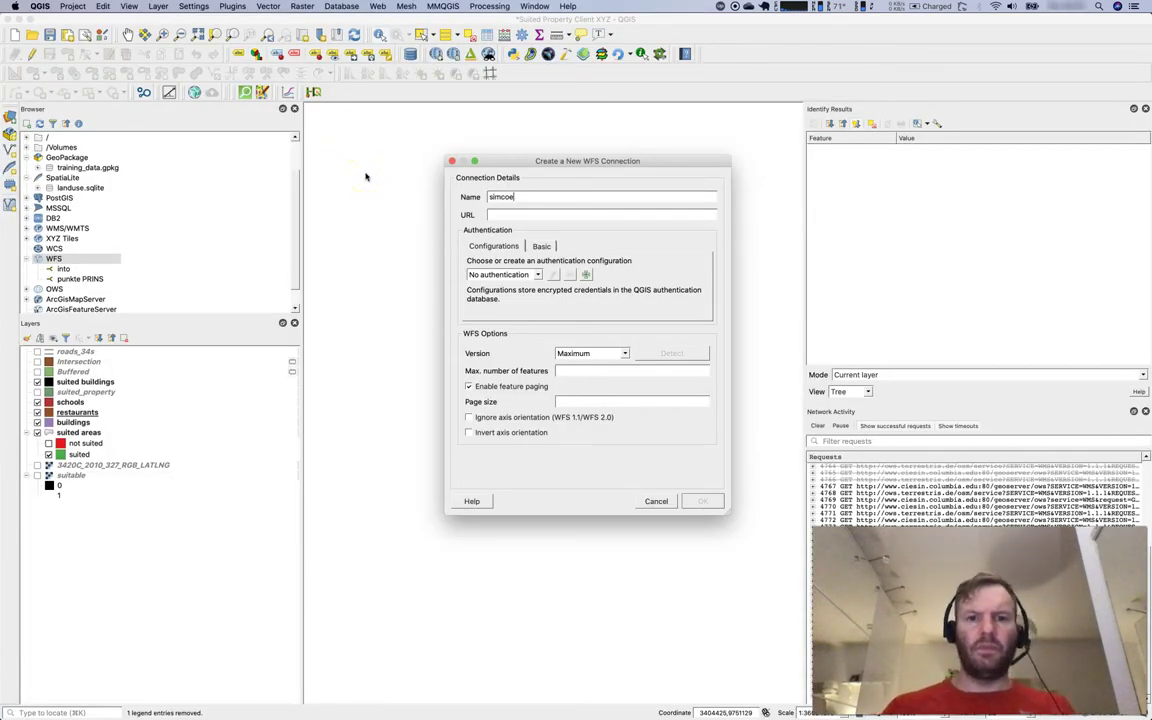
key(super+v)
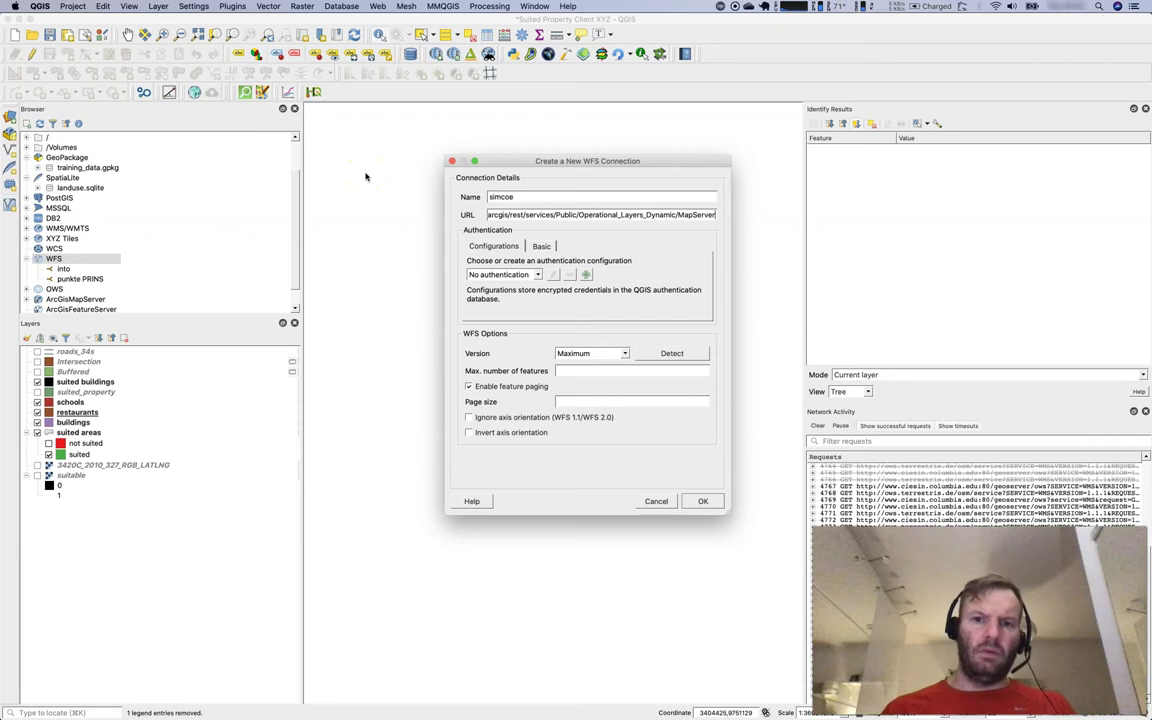
click(705, 500)
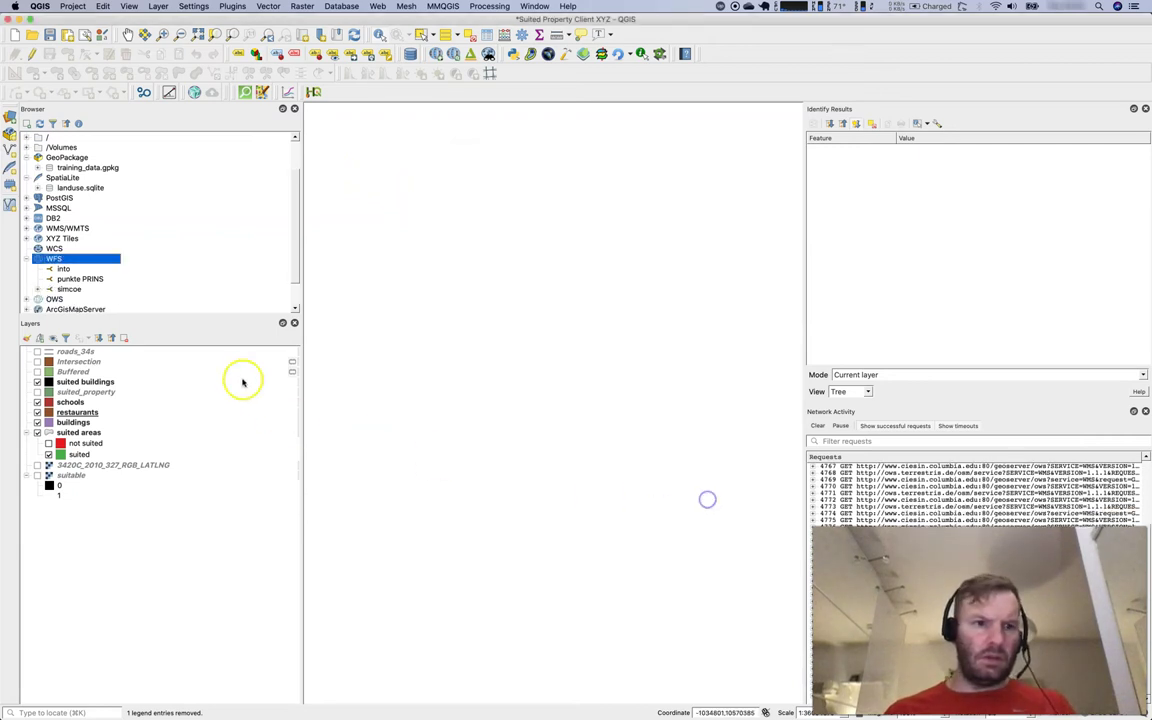
Step: Expand the simcoe connection and its request 4802 in the Network Activity log
click(37, 289)
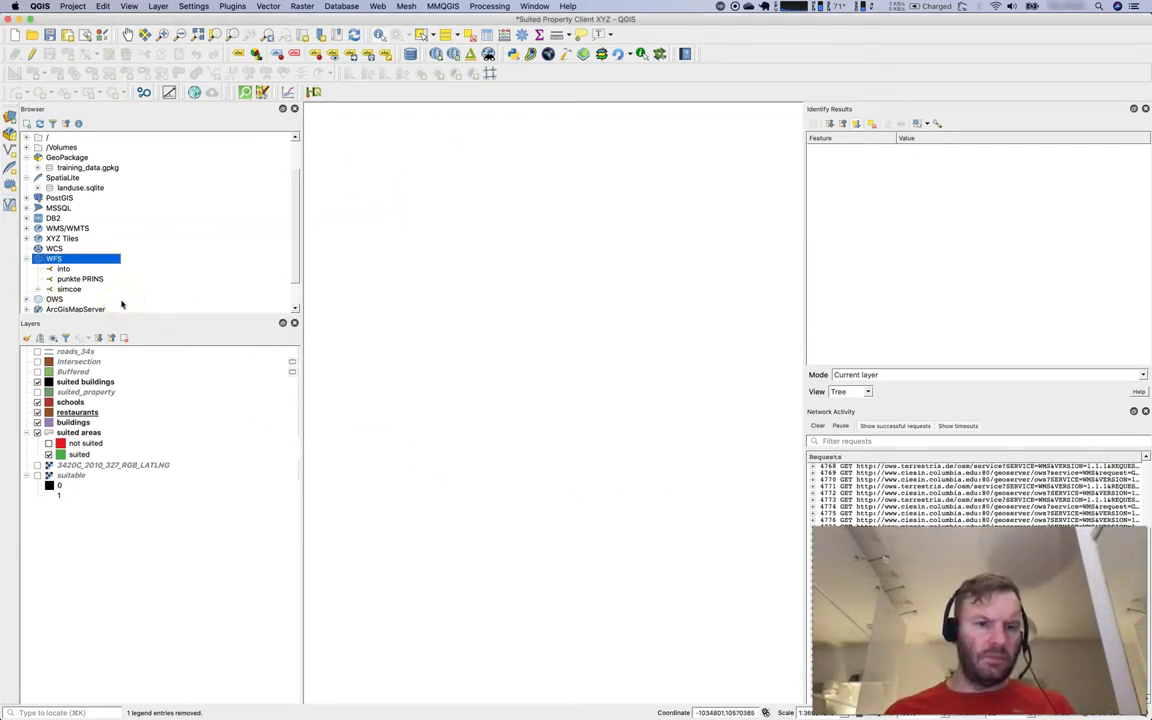
click(68, 289)
right_click(68, 289)
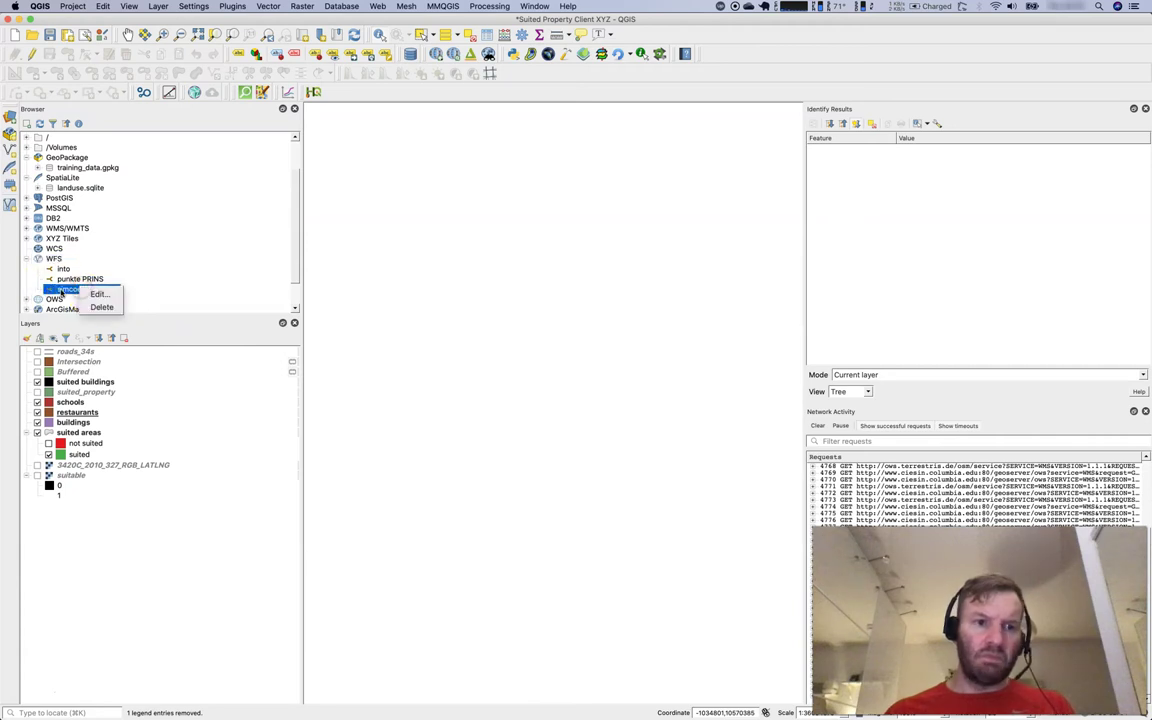
click(50, 290)
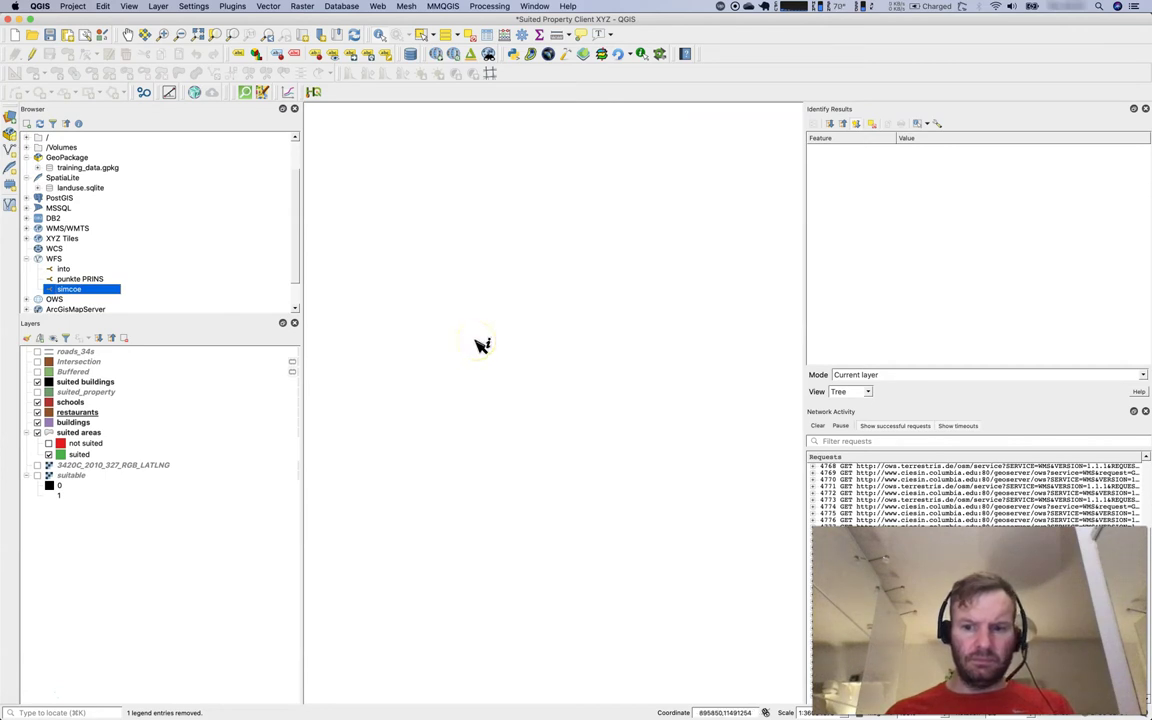
double_click(900, 513)
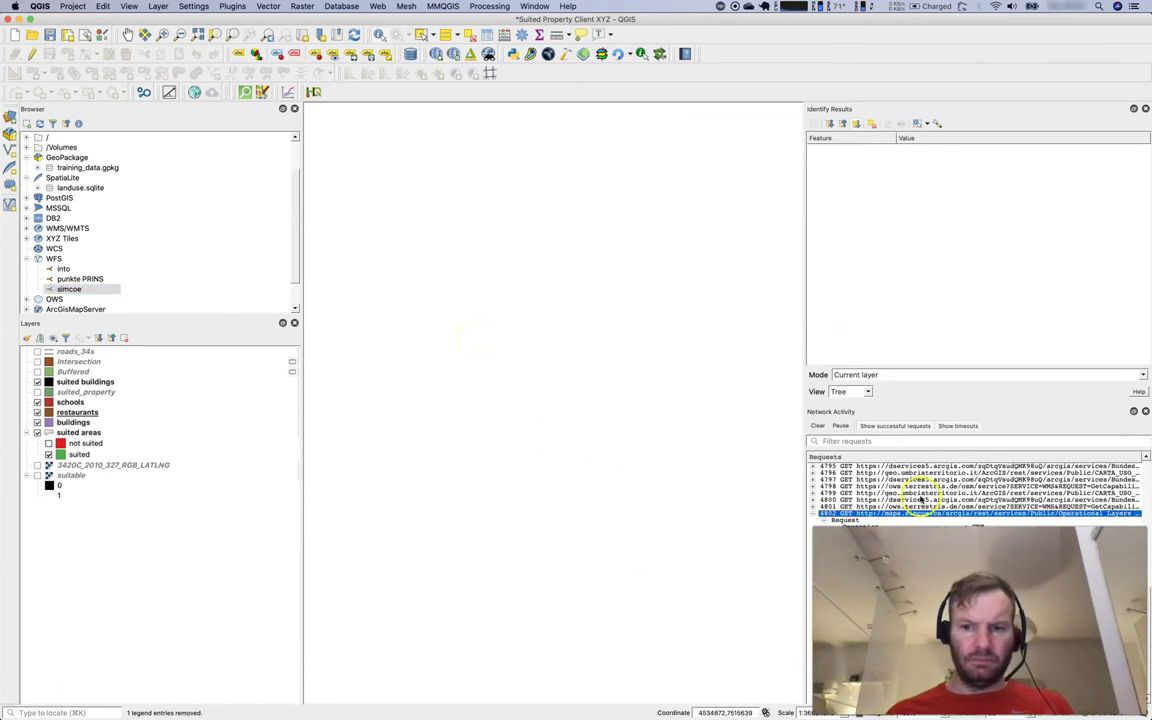
right_click(955, 512)
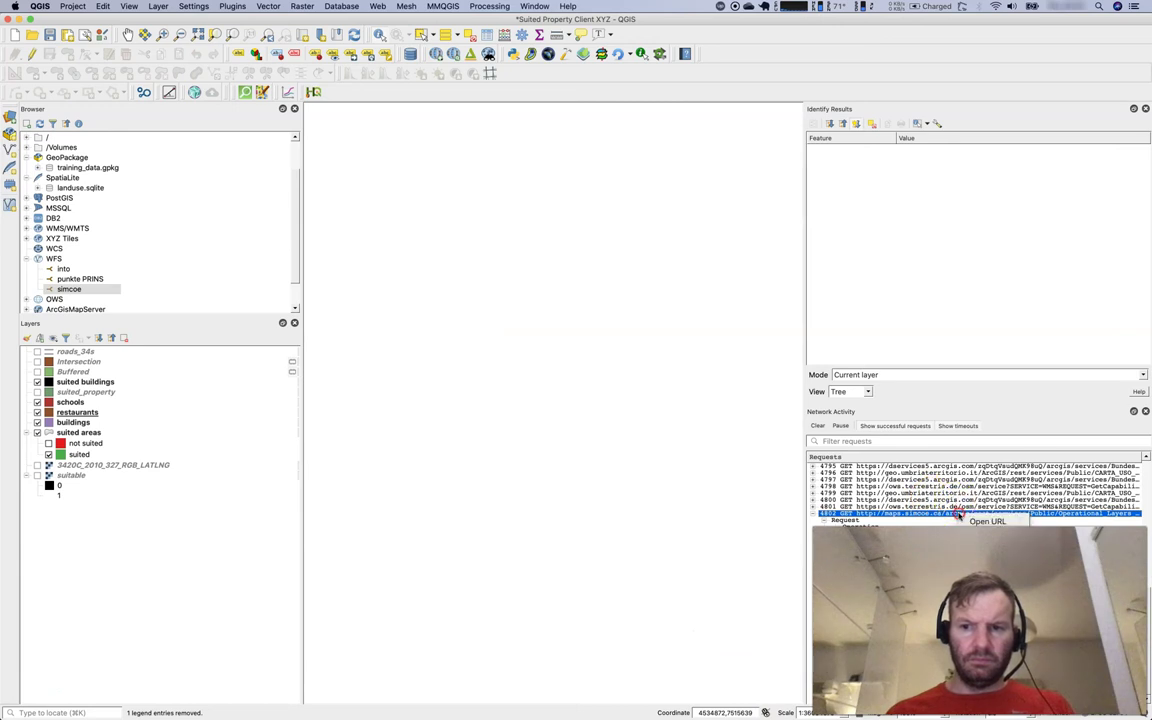
Step: Open the simcoe request URL in Firefox and go to the Local Trail (23) layer page
click(990, 518)
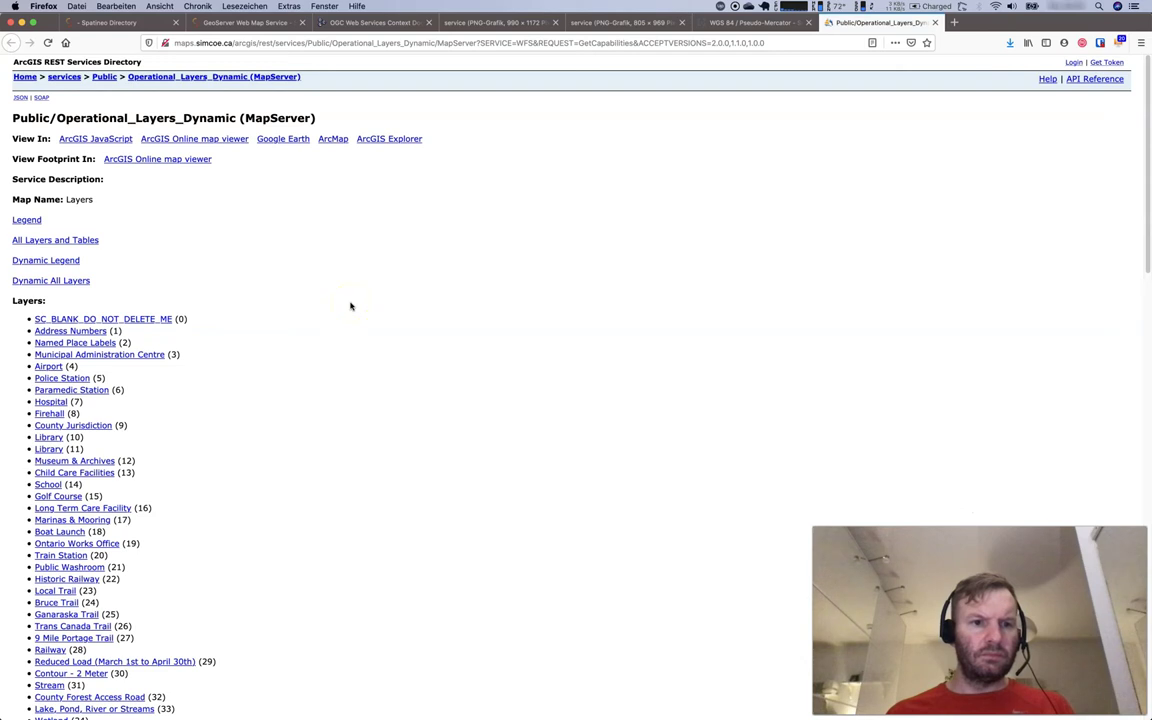
scroll(350, 306, down, 1)
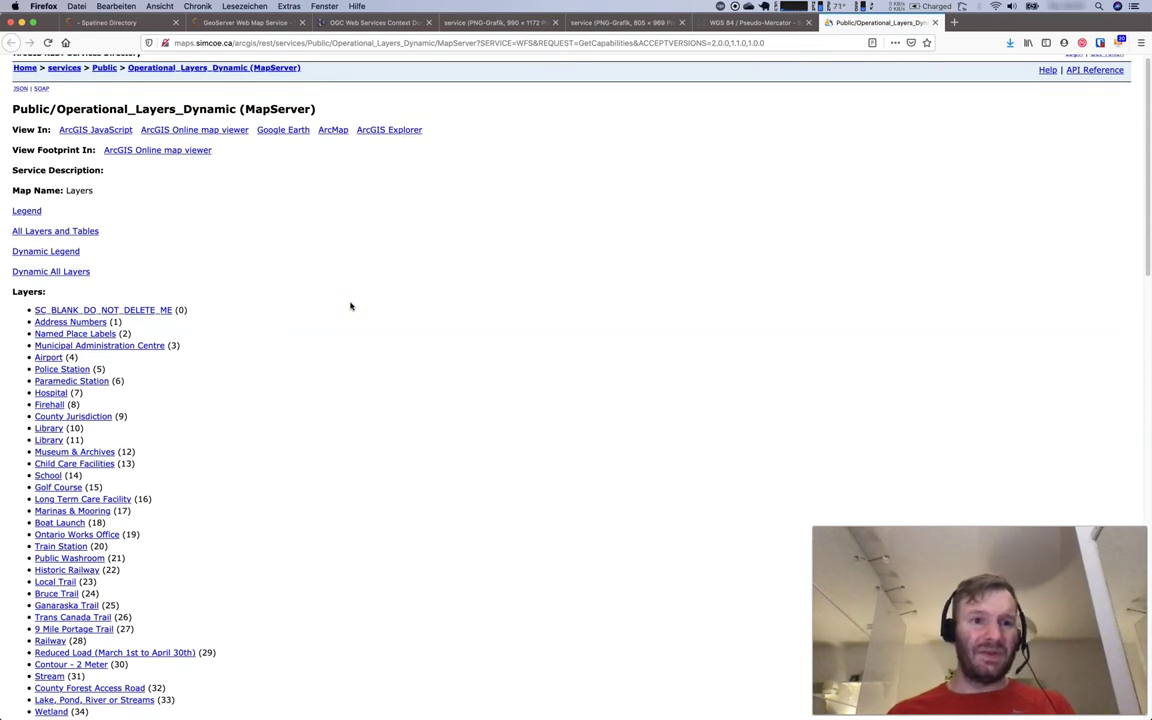
scroll(170, 160, up, 1)
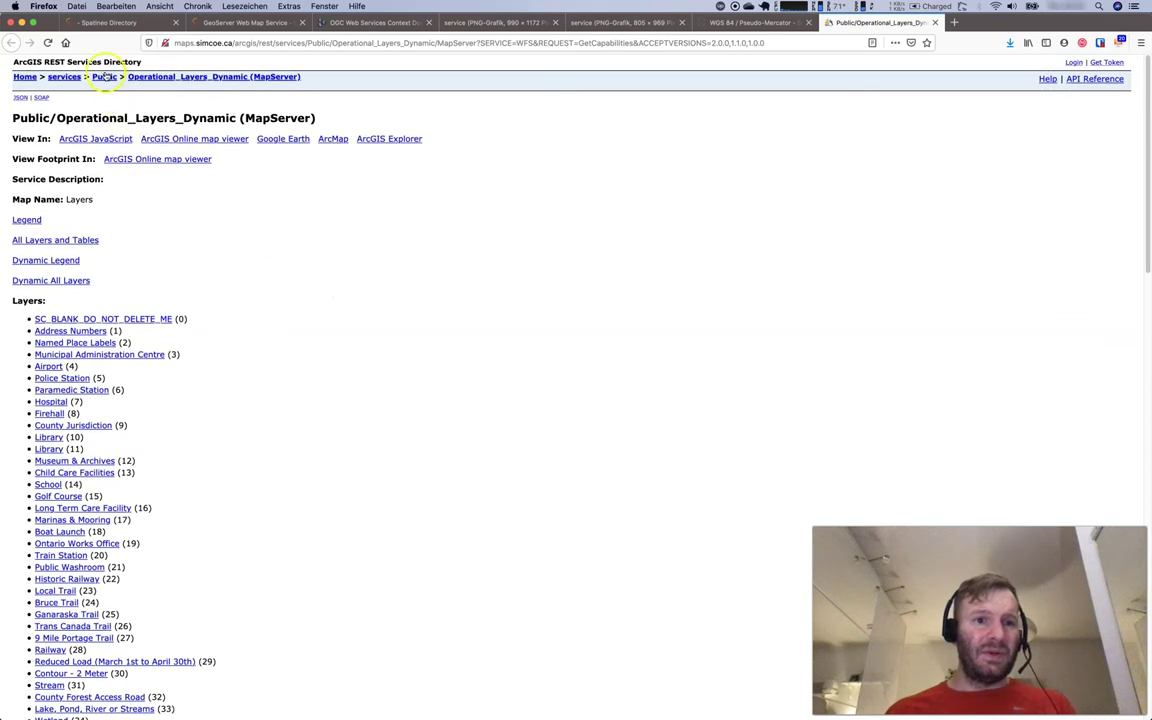
scroll(447, 458, down, 5)
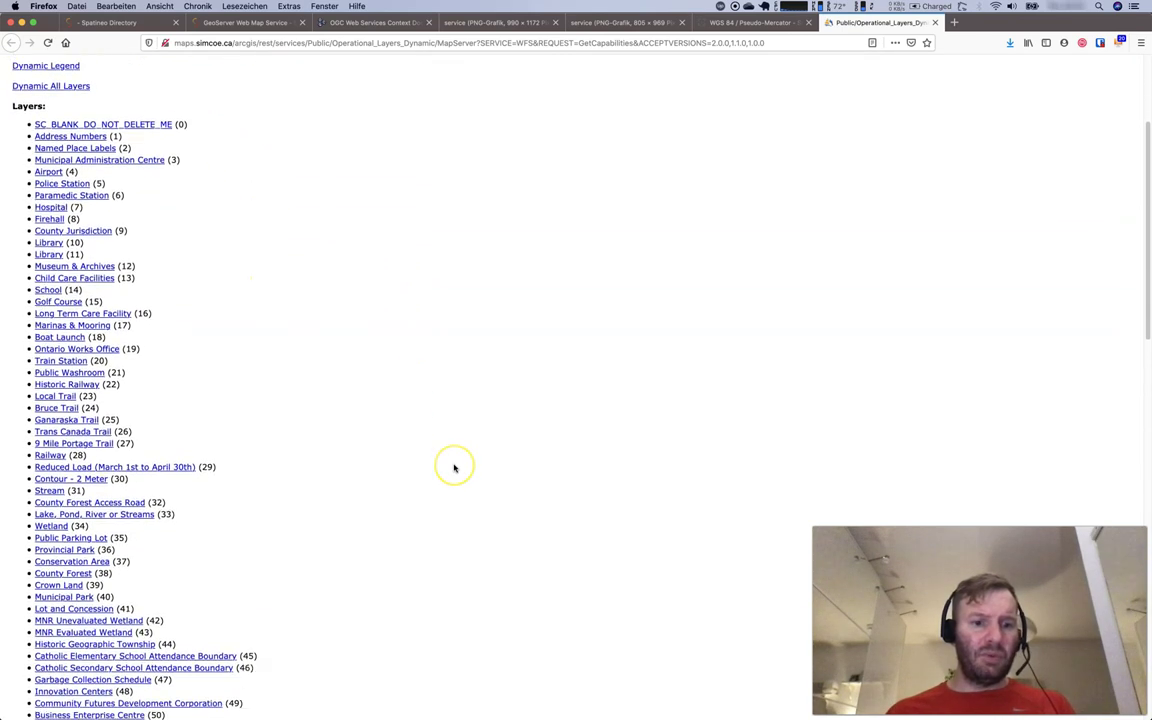
scroll(454, 467, down, 20)
scroll(454, 467, down, 2)
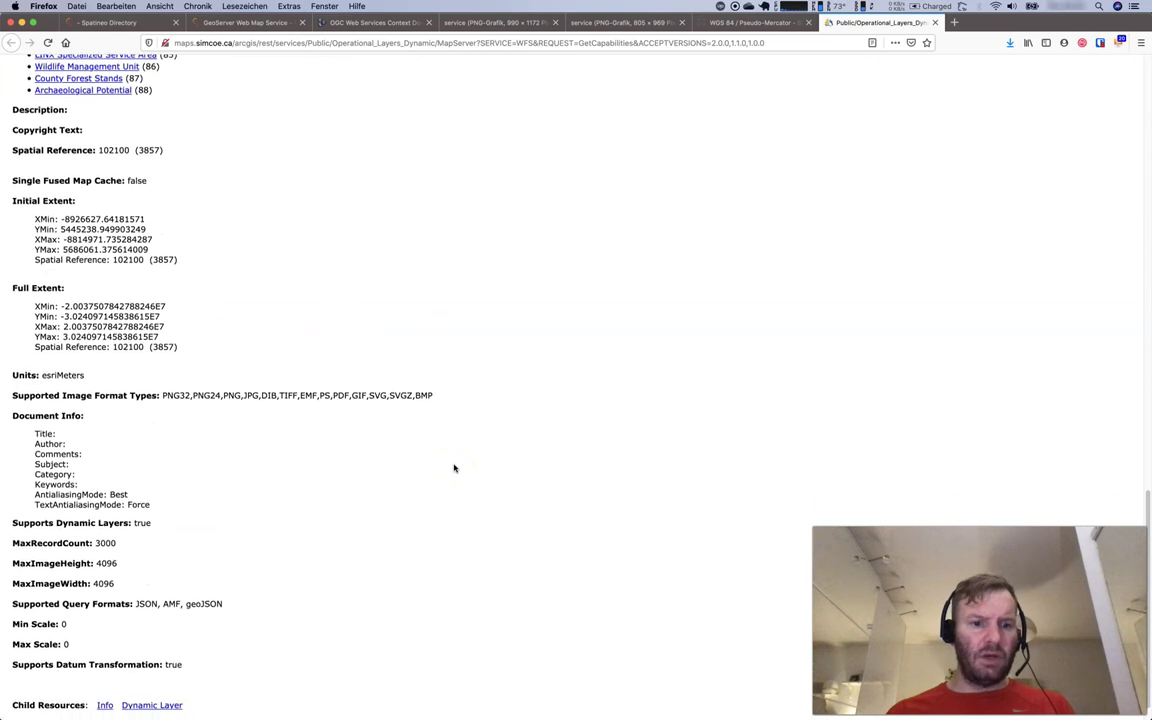
scroll(454, 467, up, 18)
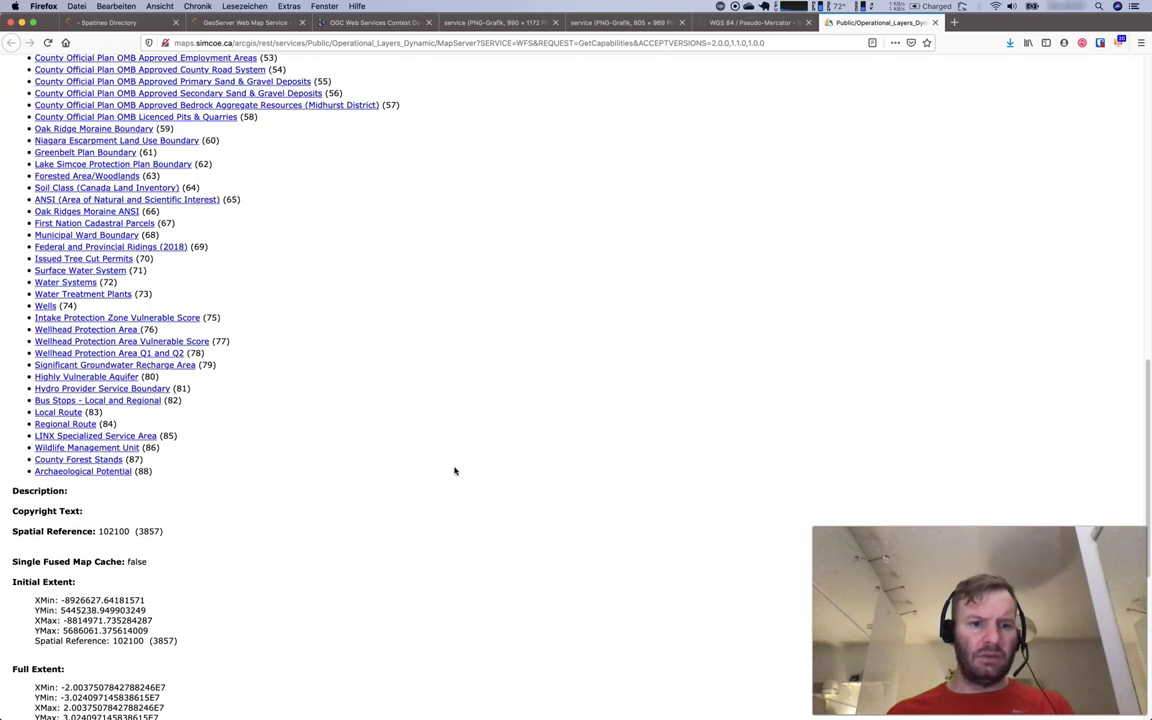
scroll(454, 471, up, 7)
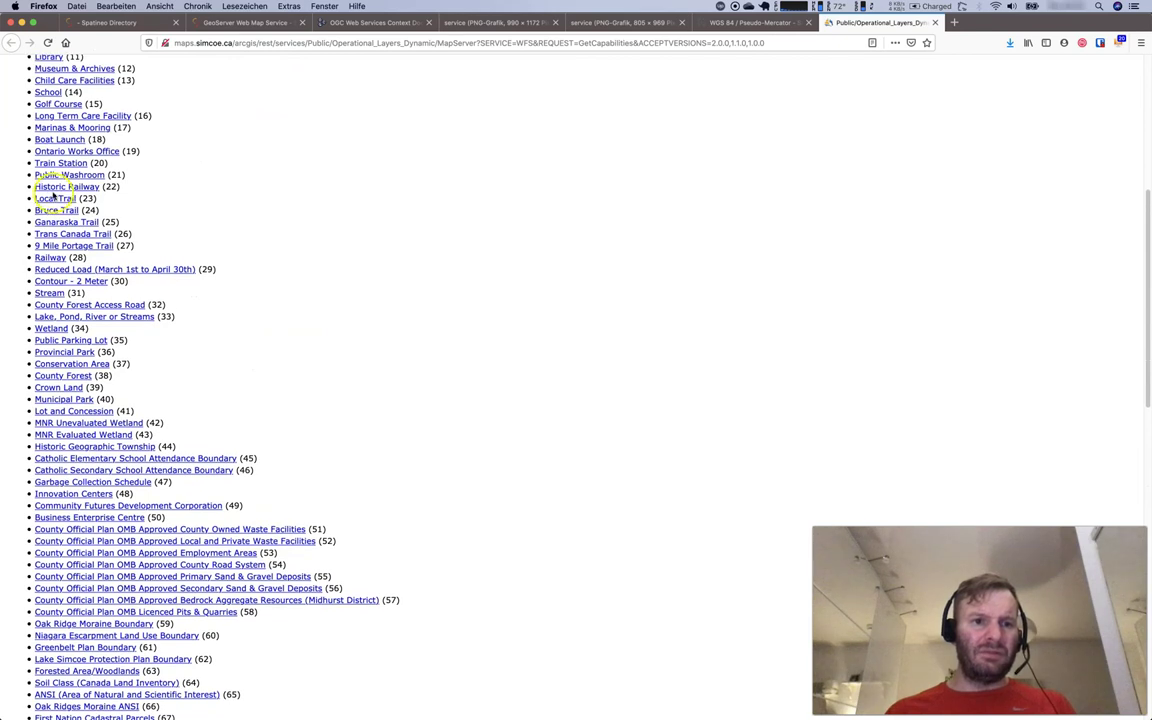
click(52, 198)
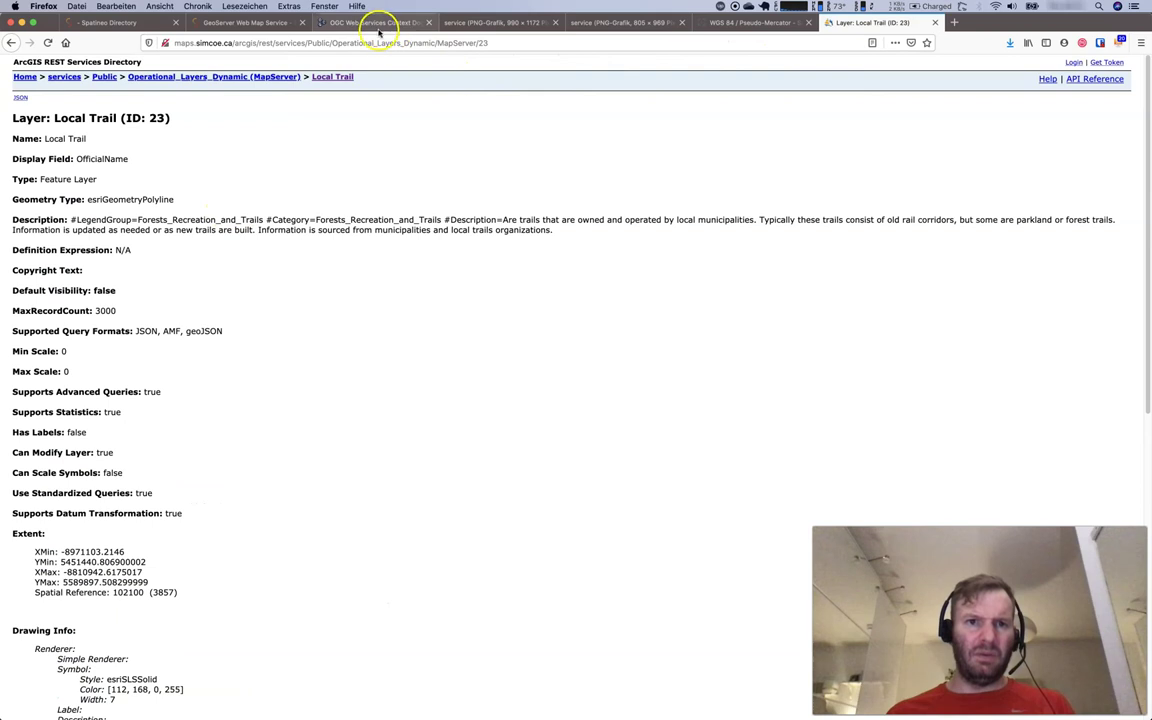
Step: Copy the geoportal.icpac.net GeoServer address from the admin_2 WMS connection, leaving it unchanged
key(super+Tab)
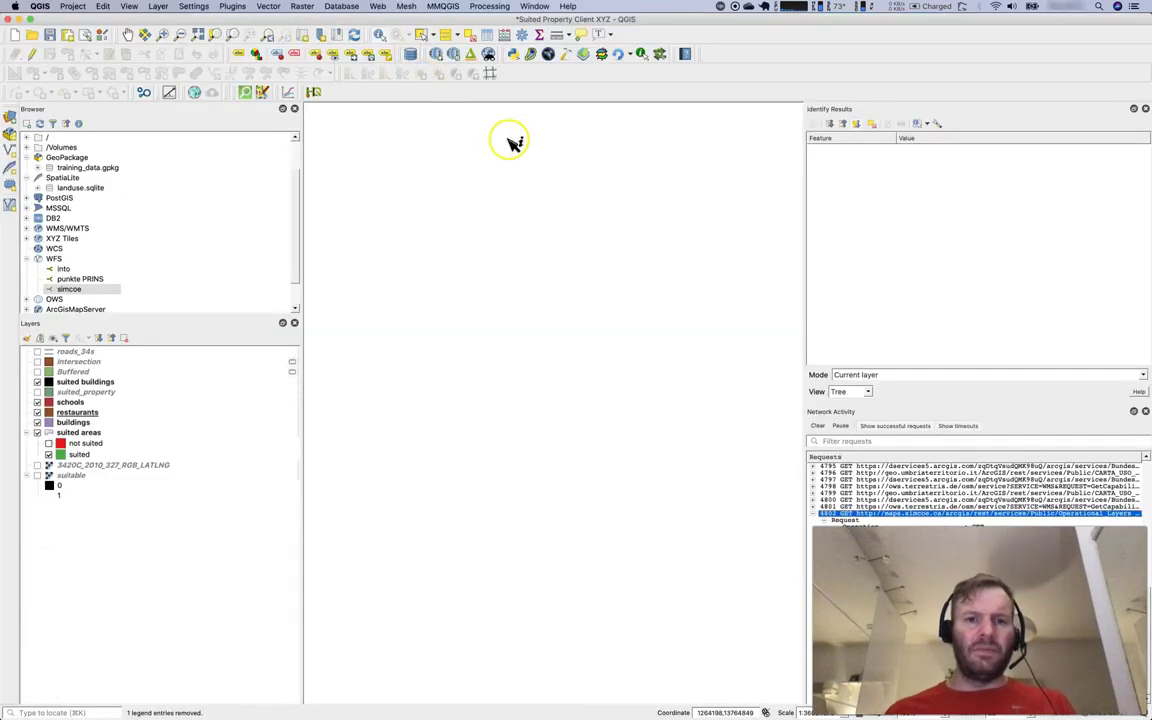
click(27, 228)
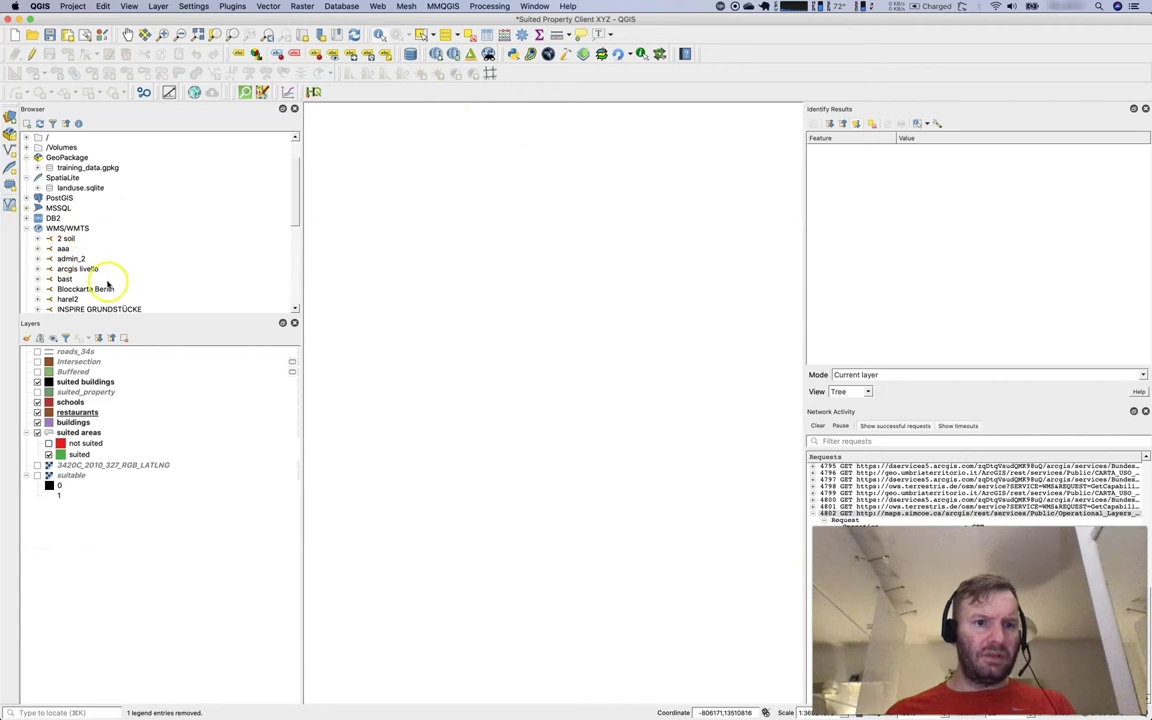
click(38, 249)
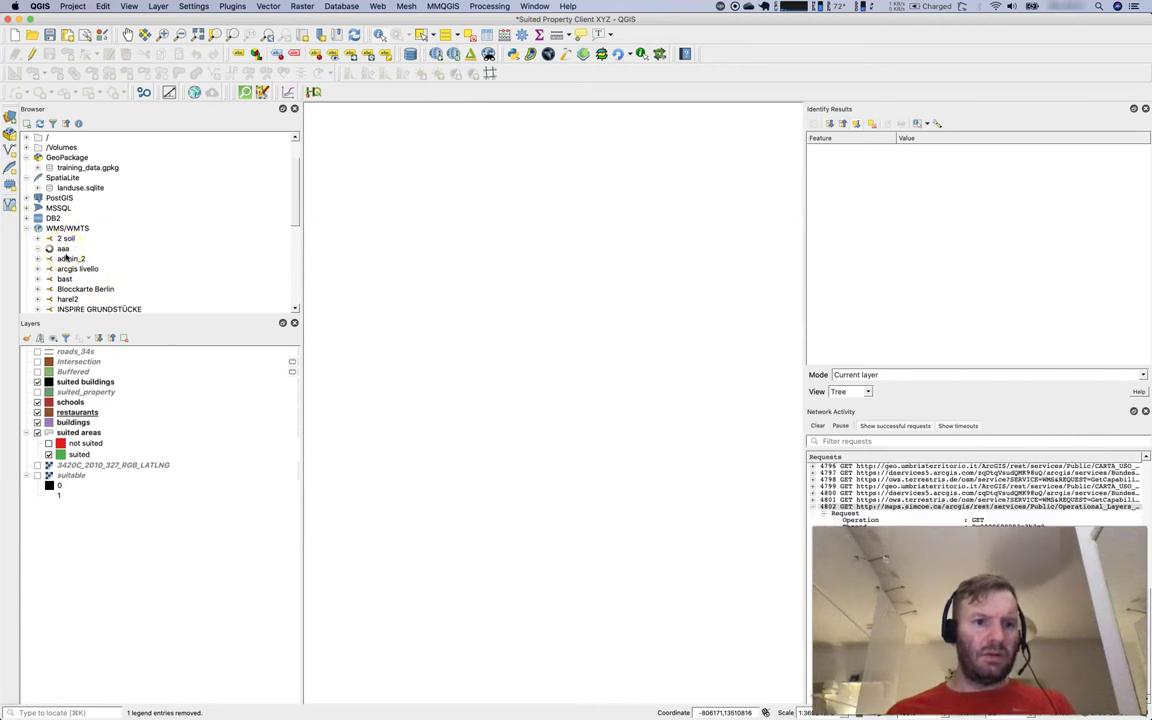
right_click(66, 257)
click(80, 261)
click(509, 193)
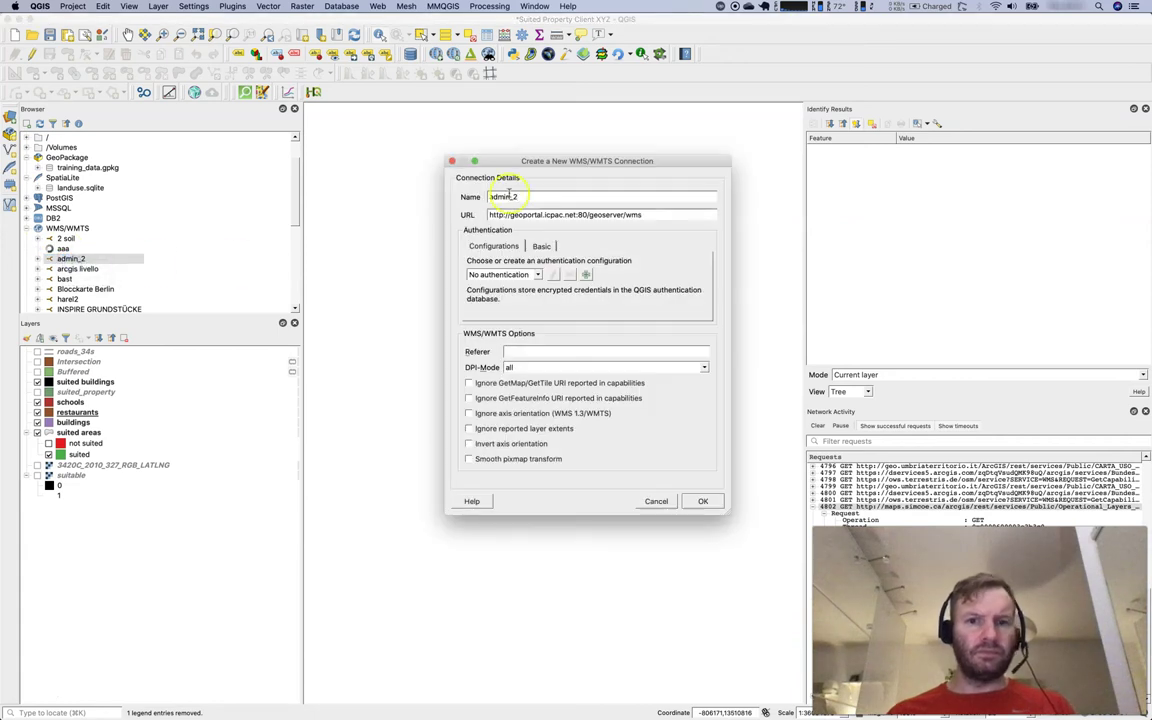
drag(648, 215, 462, 216)
key(super+c)
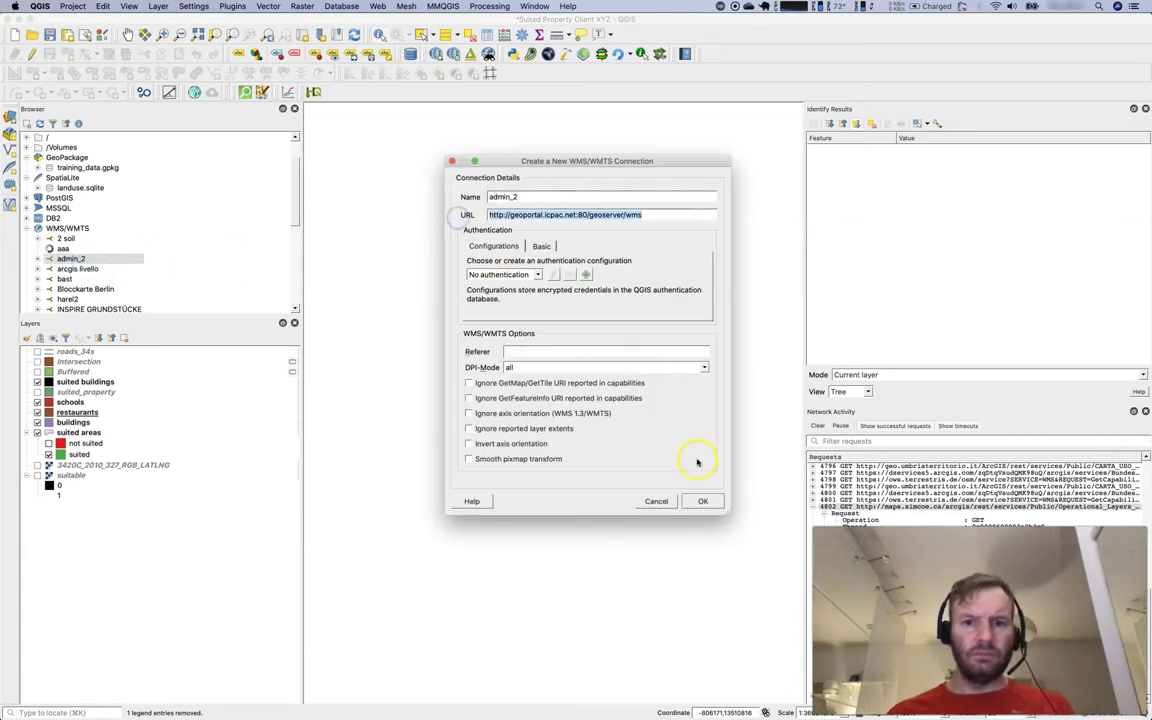
click(688, 501)
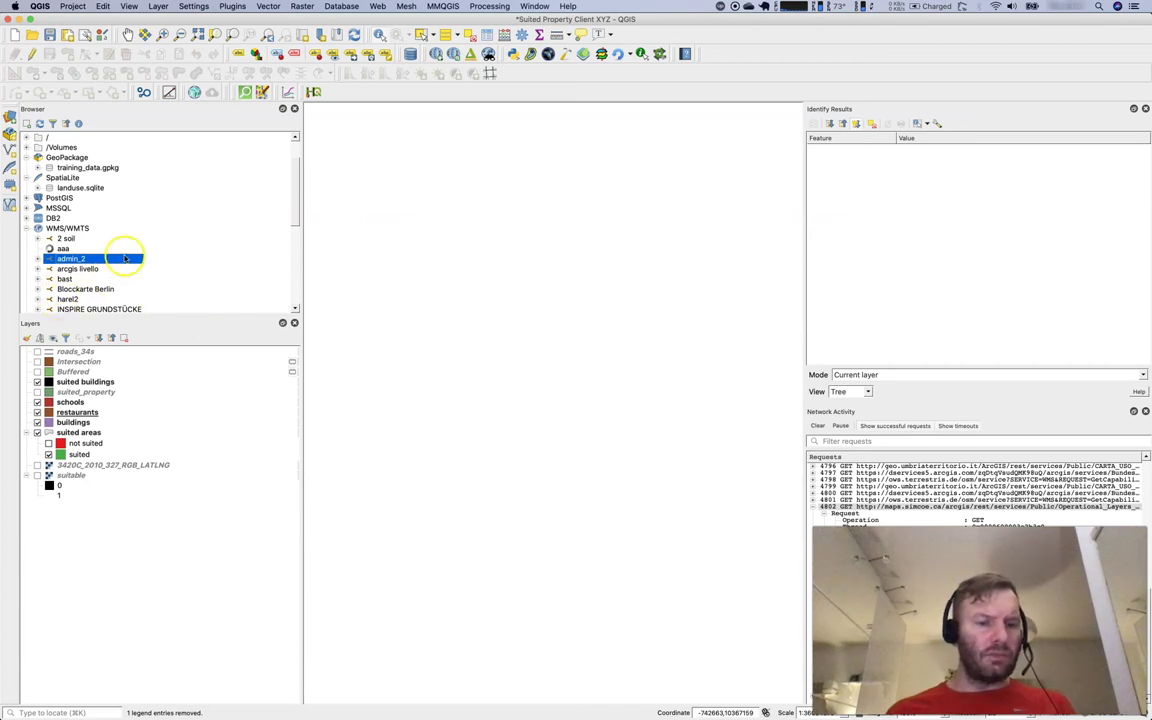
click(27, 229)
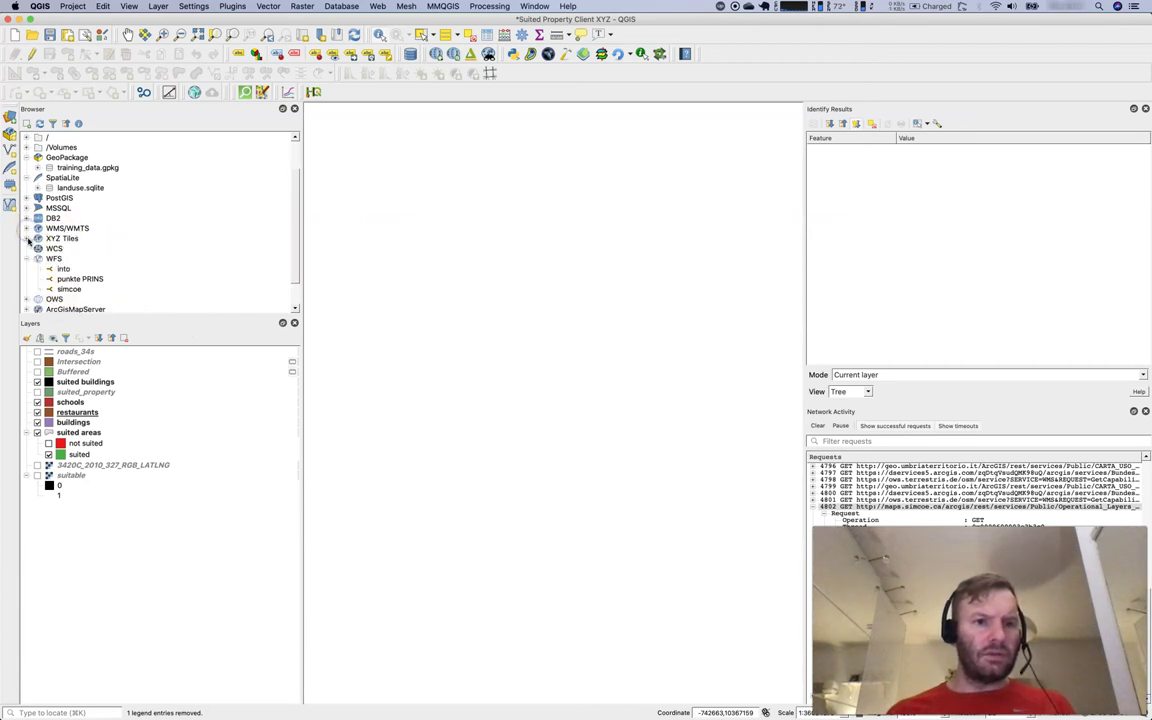
click(27, 248)
click(27, 258)
right_click(51, 259)
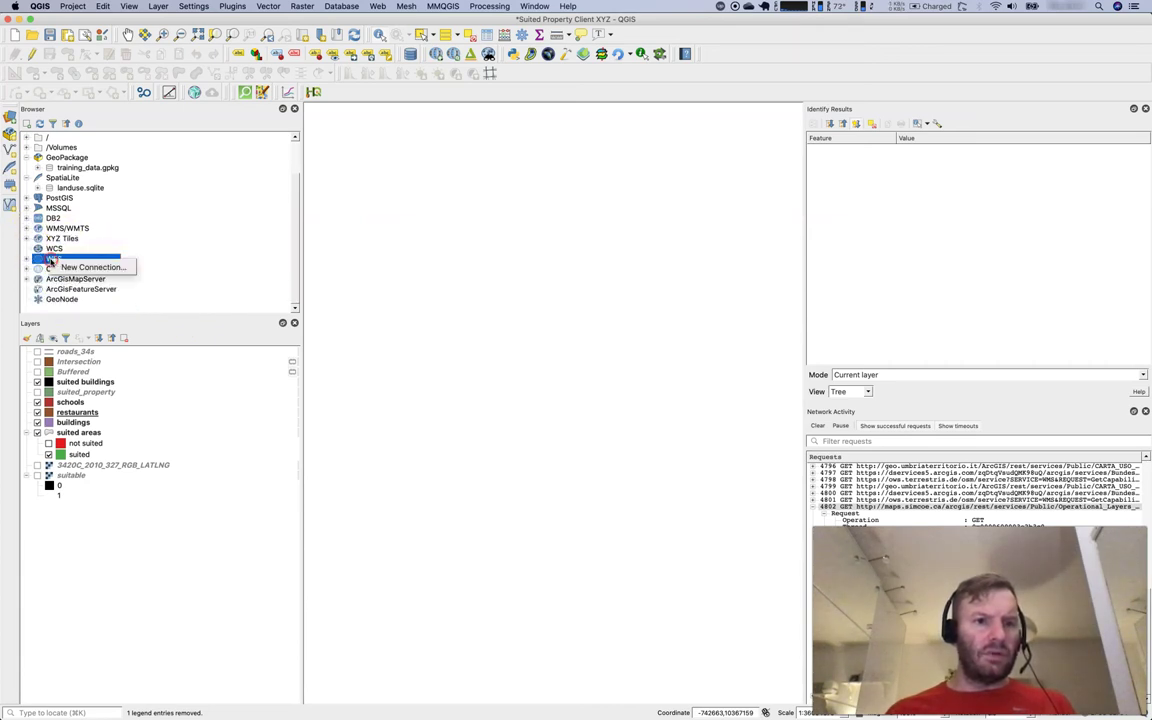
click(62, 267)
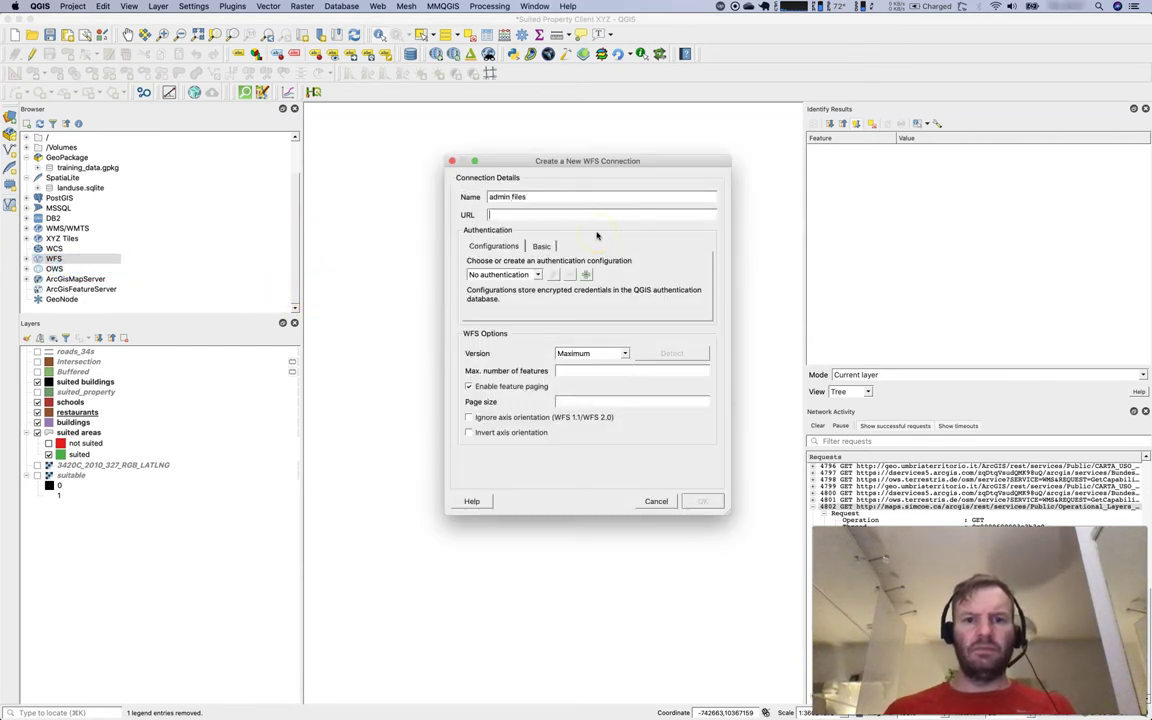
key(super+v)
click(656, 218)
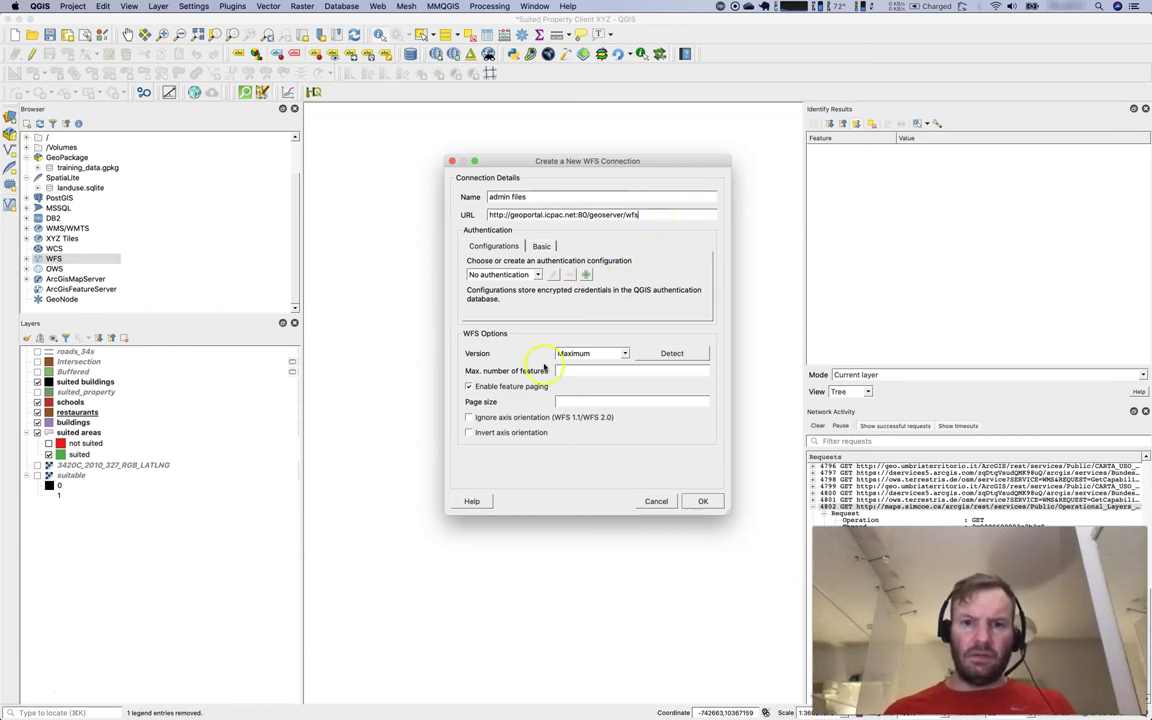
click(703, 501)
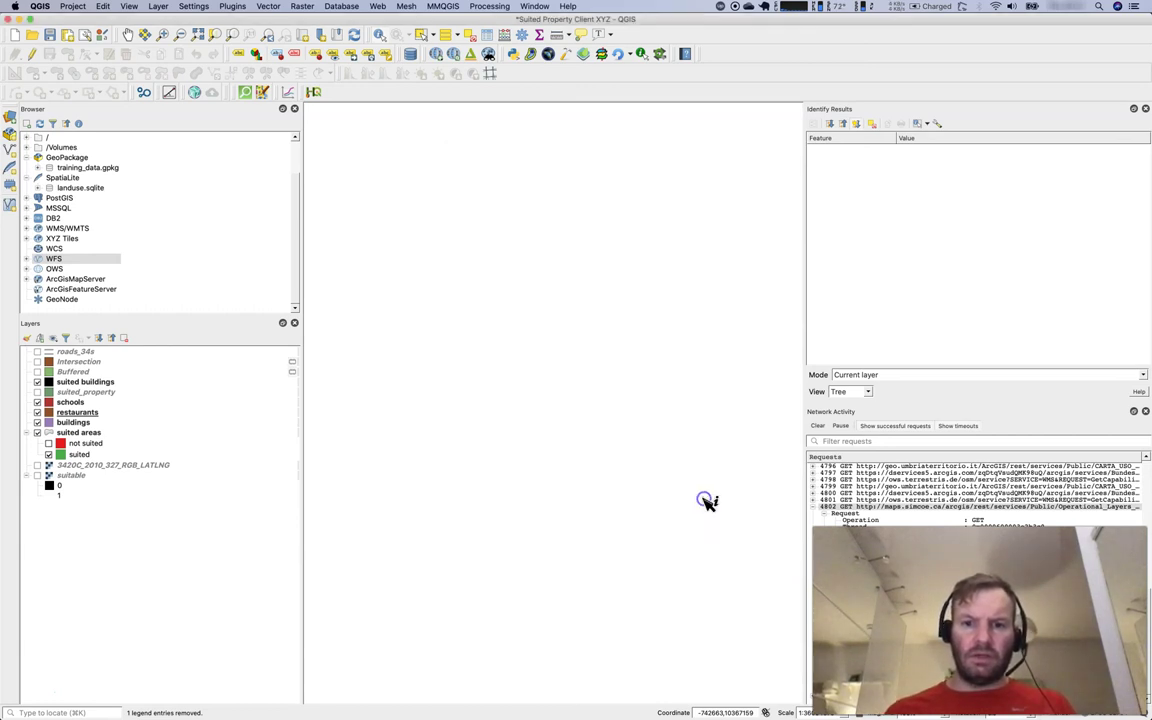
Step: Expand the admin files connection and add Africa - Admin Level 0 to the project
click(26, 259)
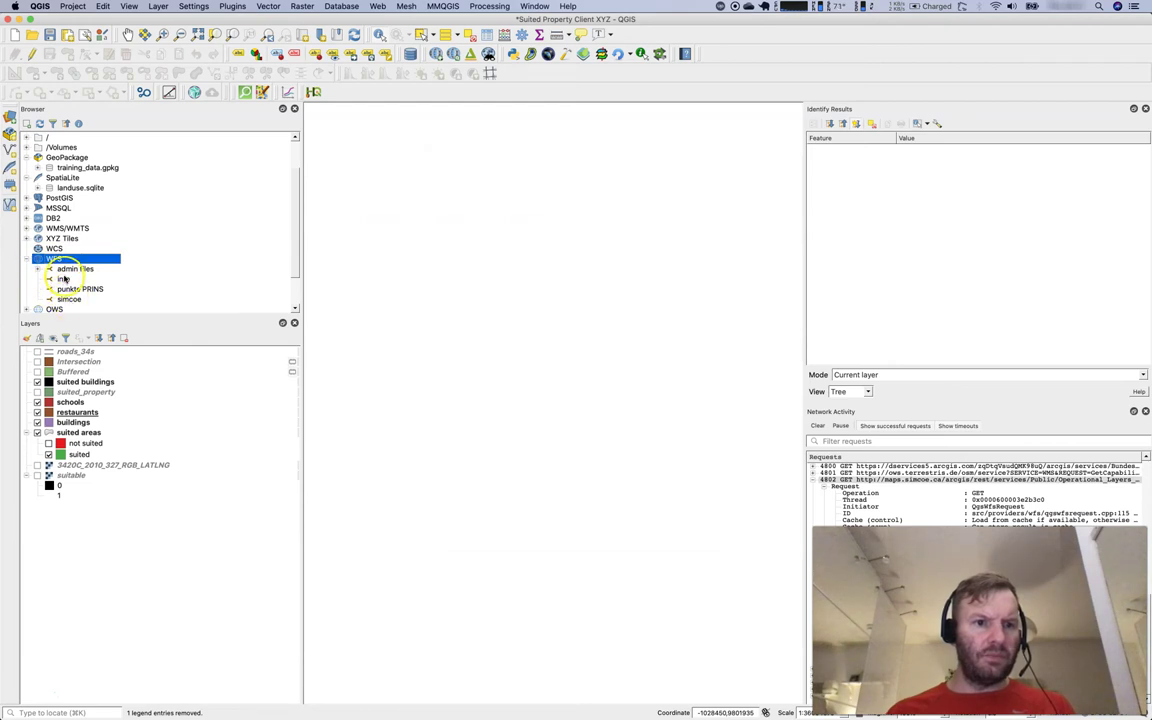
click(46, 270)
click(35, 270)
click(37, 289)
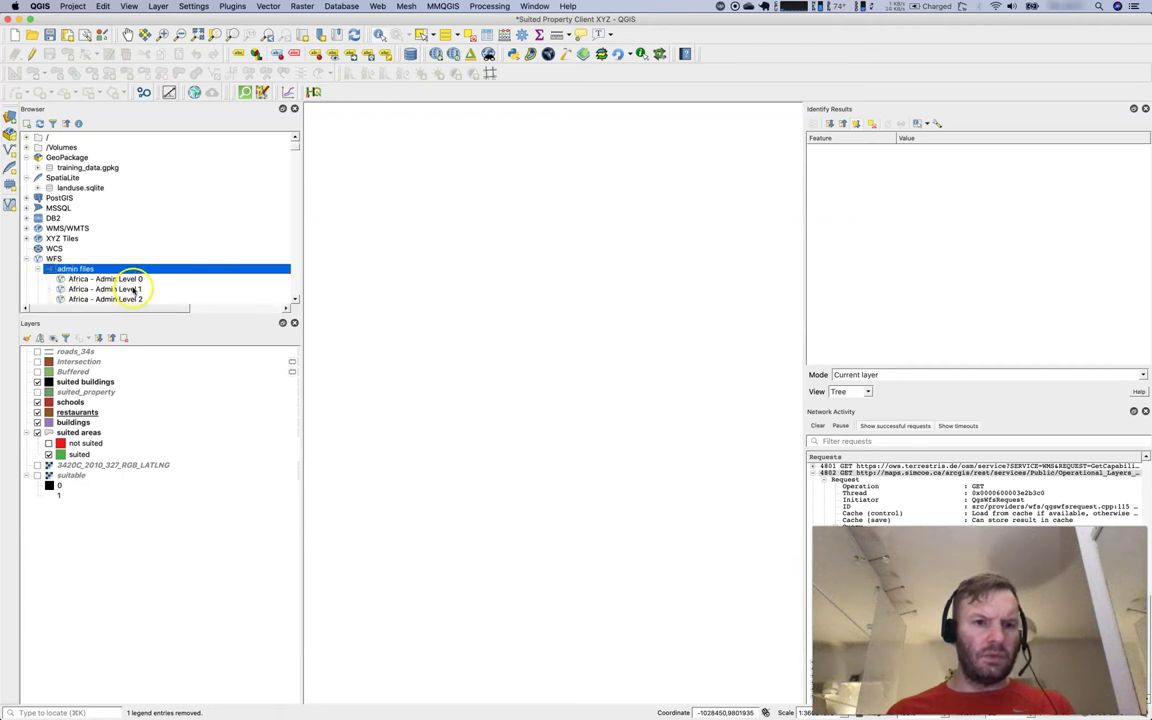
click(135, 281)
right_click(131, 283)
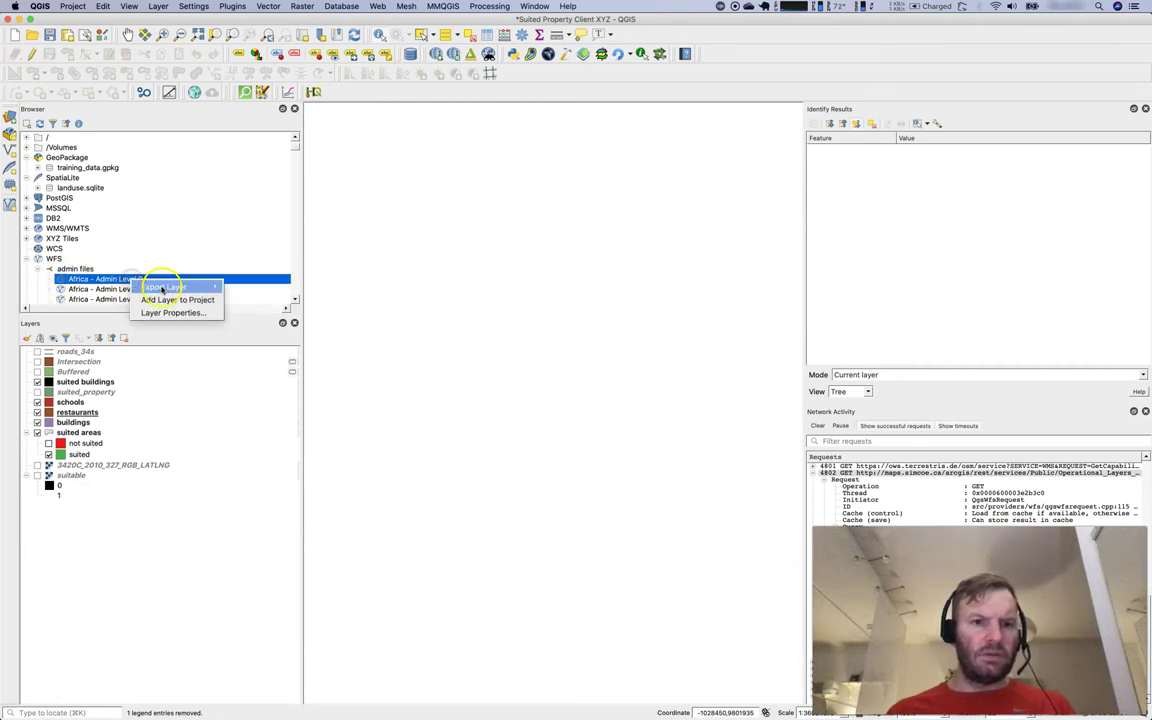
click(166, 300)
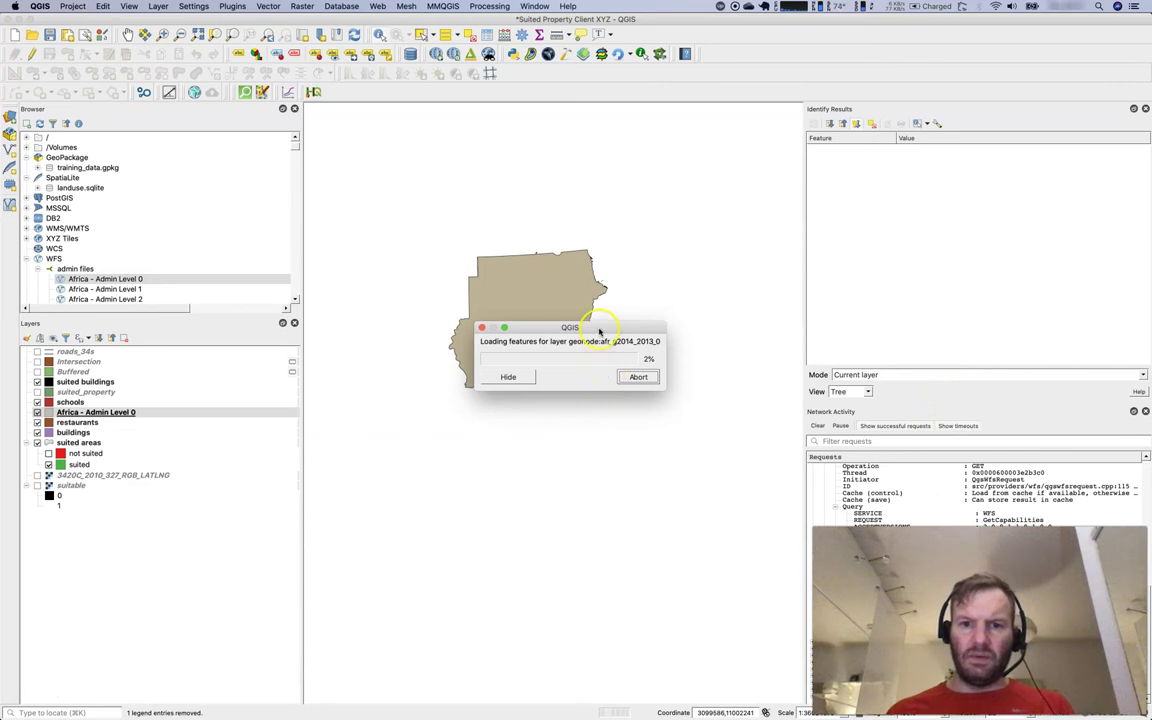
Step: Move the loading dialog aside, then abort the Admin Level 0 load once East Africa draws
drag(600, 331, 583, 496)
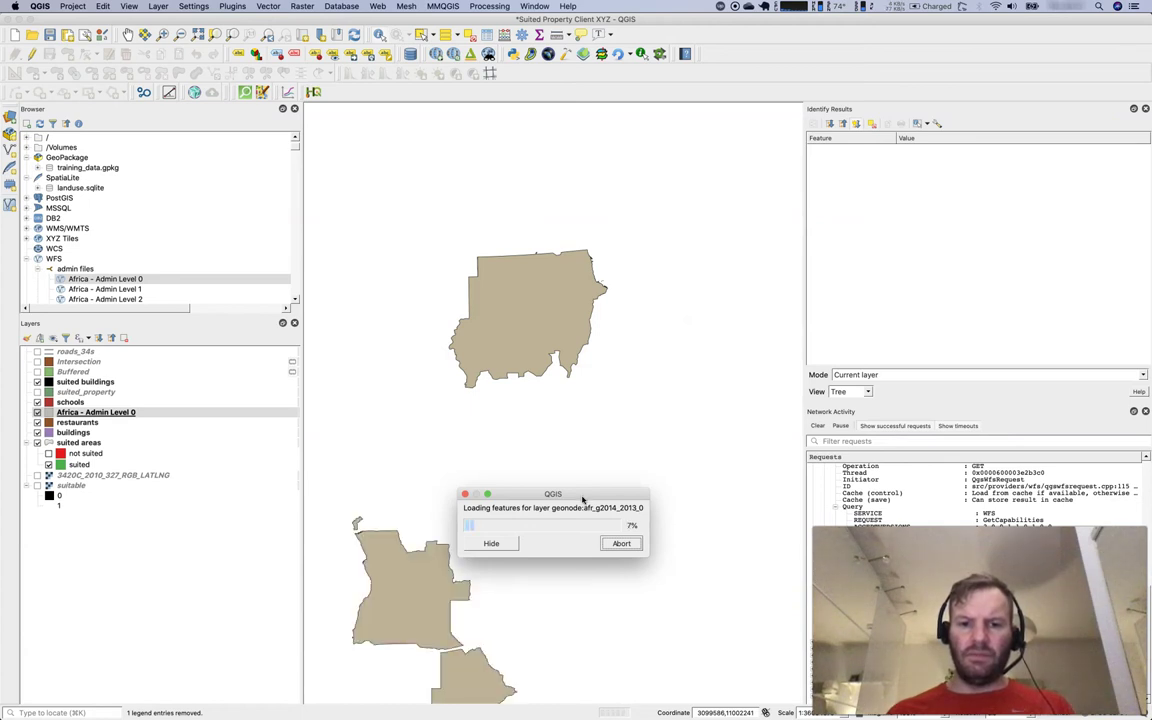
mouse_move(583, 498)
mouse_down()
mouse_move(895, 406)
mouse_move(1002, 283)
mouse_up()
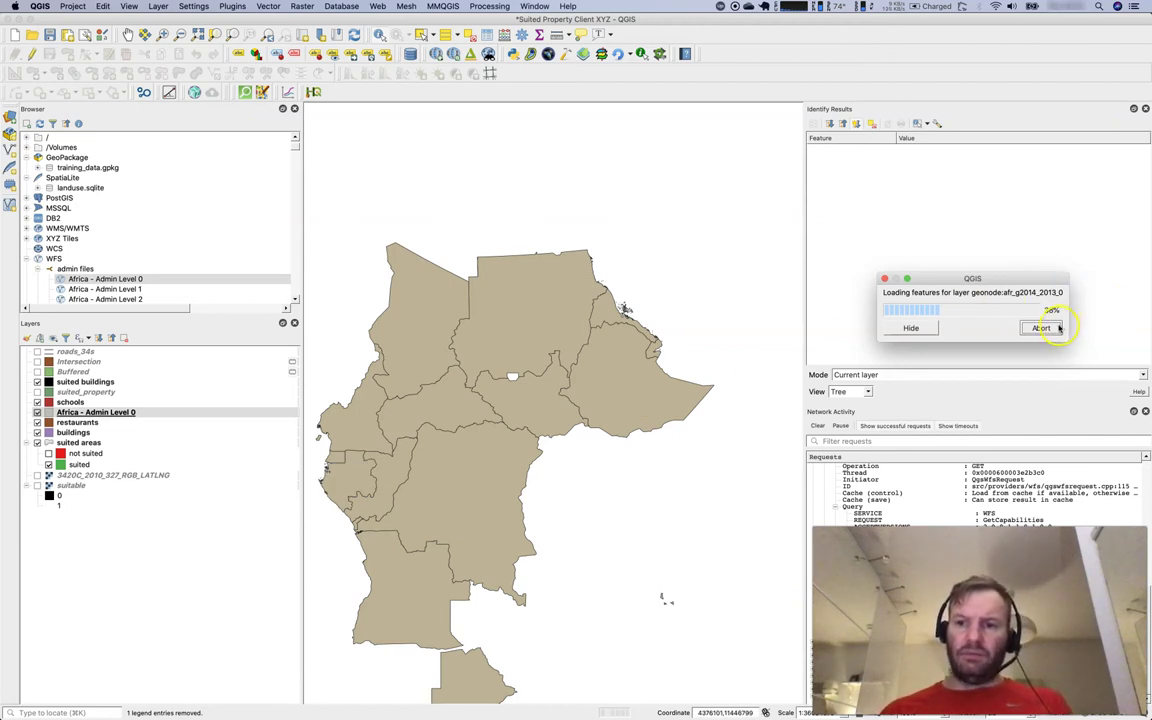
click(1058, 327)
Step: Identify Sudan on the map, review its attributes (ISO3 SDN), and close the attribute form
click(535, 343)
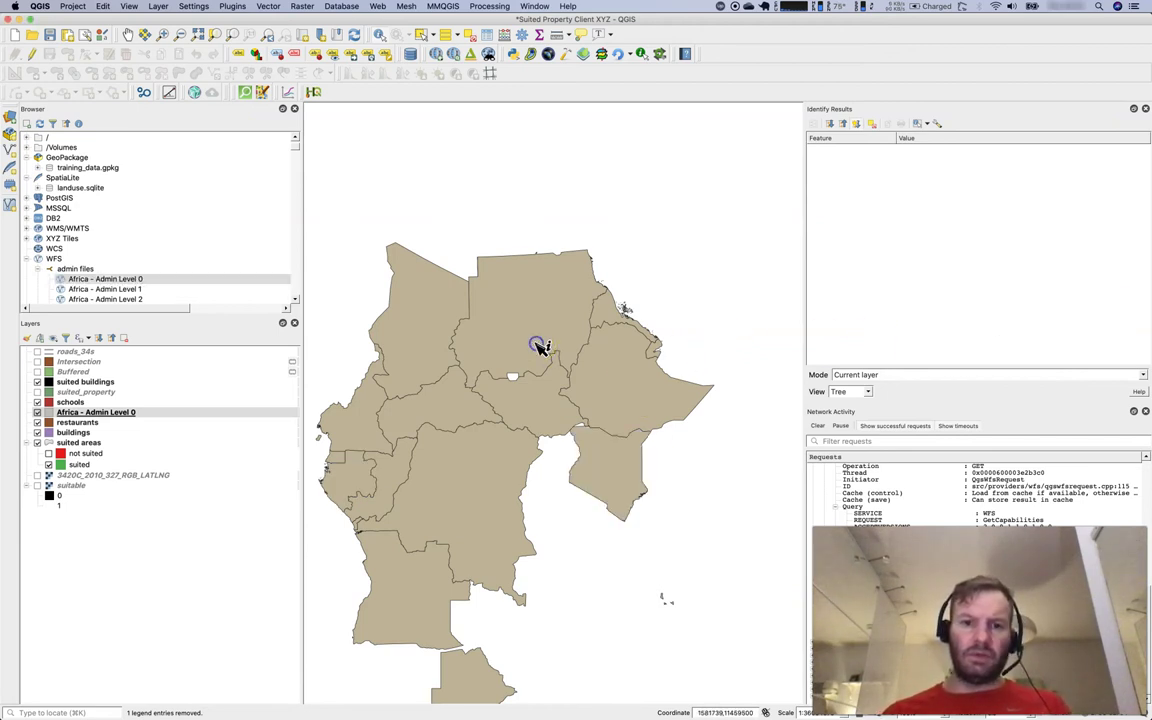
click(548, 339)
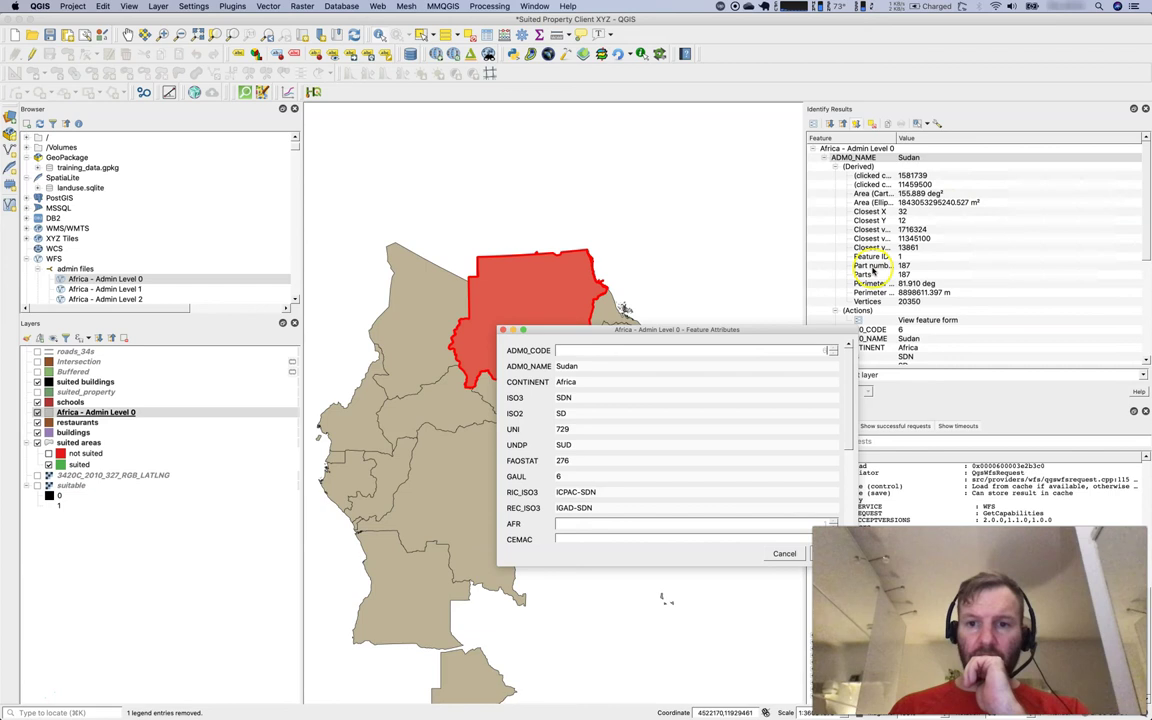
scroll(800, 292, down, 3)
scroll(700, 420, down, 5)
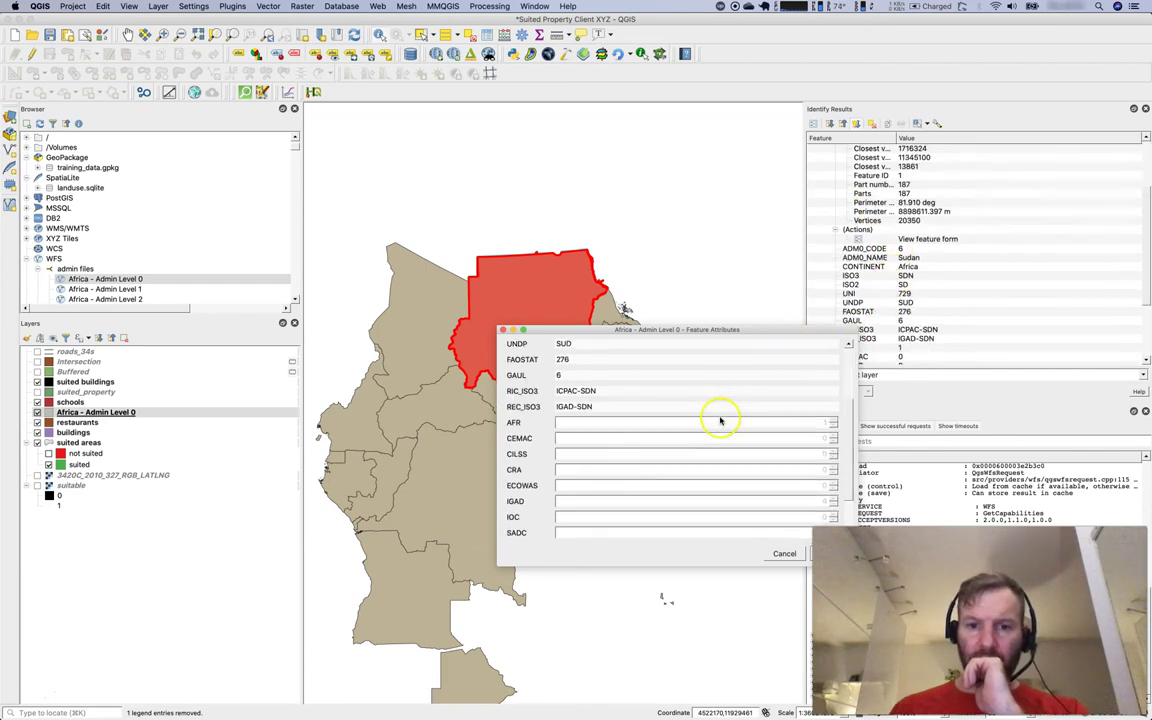
scroll(657, 455, up, 5)
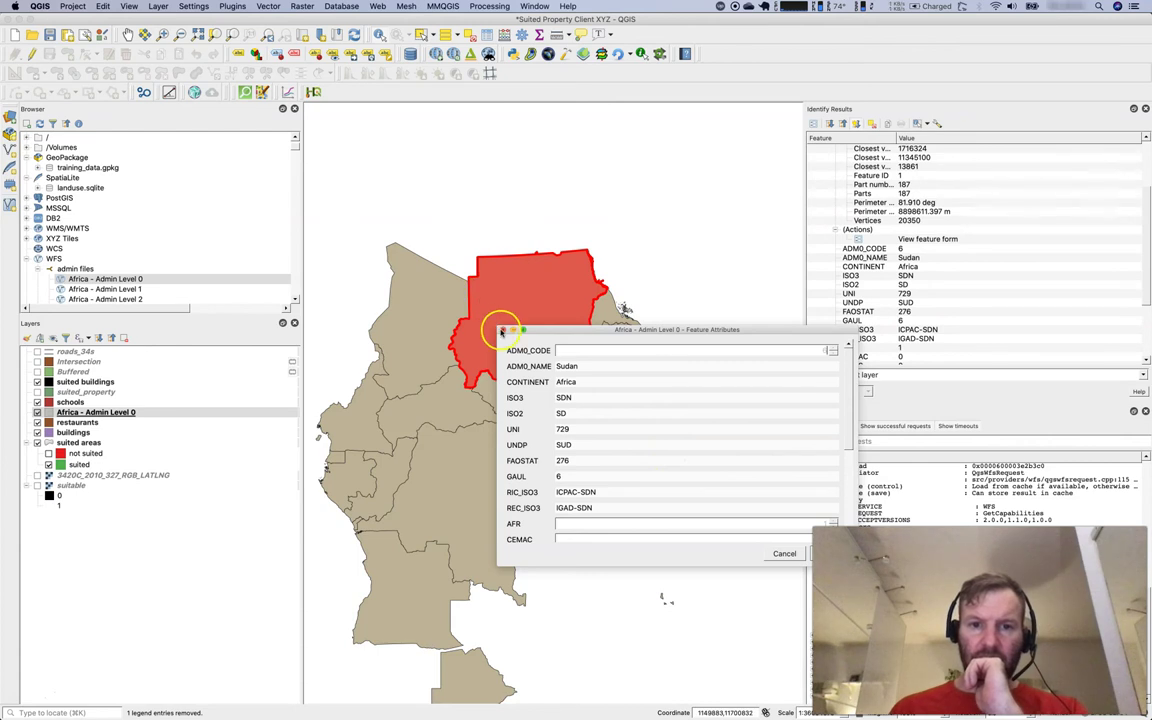
key(Escape)
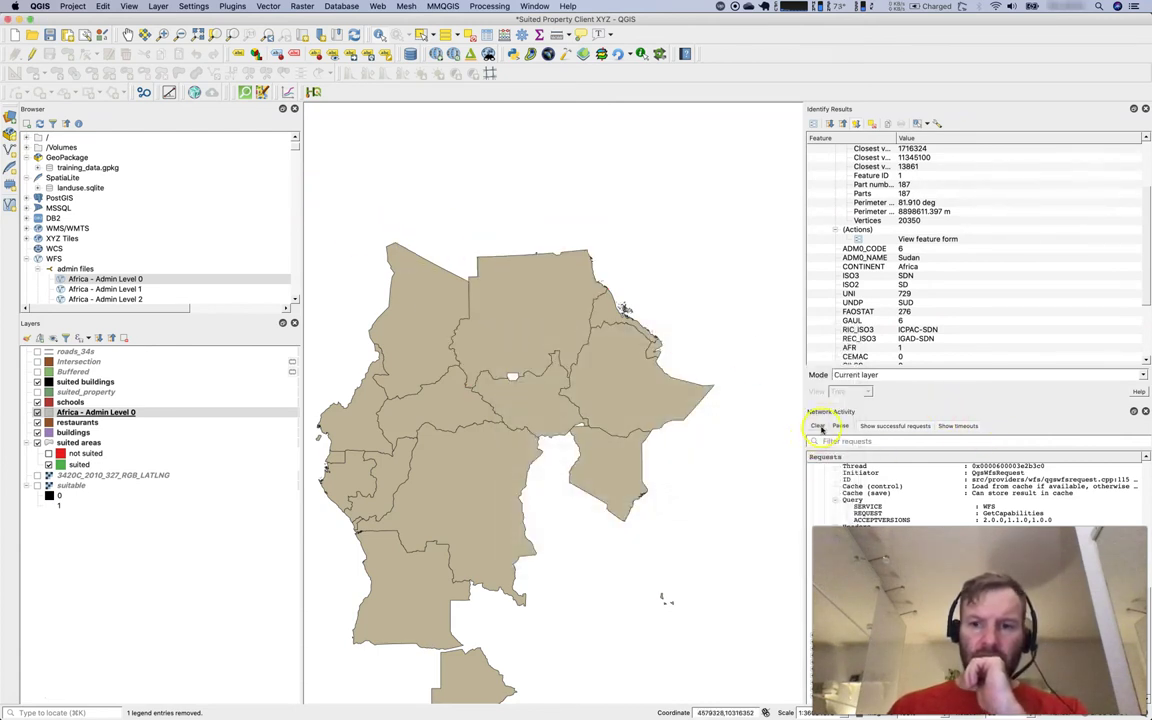
Step: Clear the network log and drag OpenStreetMap WMS - by terrestris from terrestrios onto the map
click(817, 425)
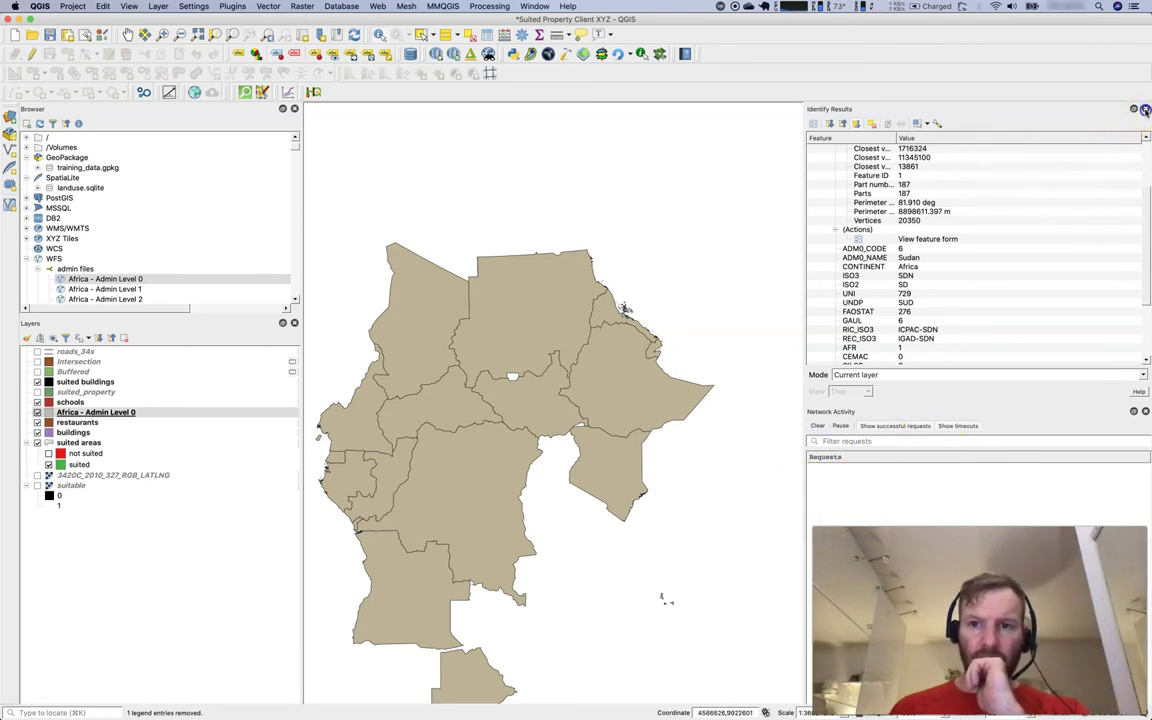
click(1145, 109)
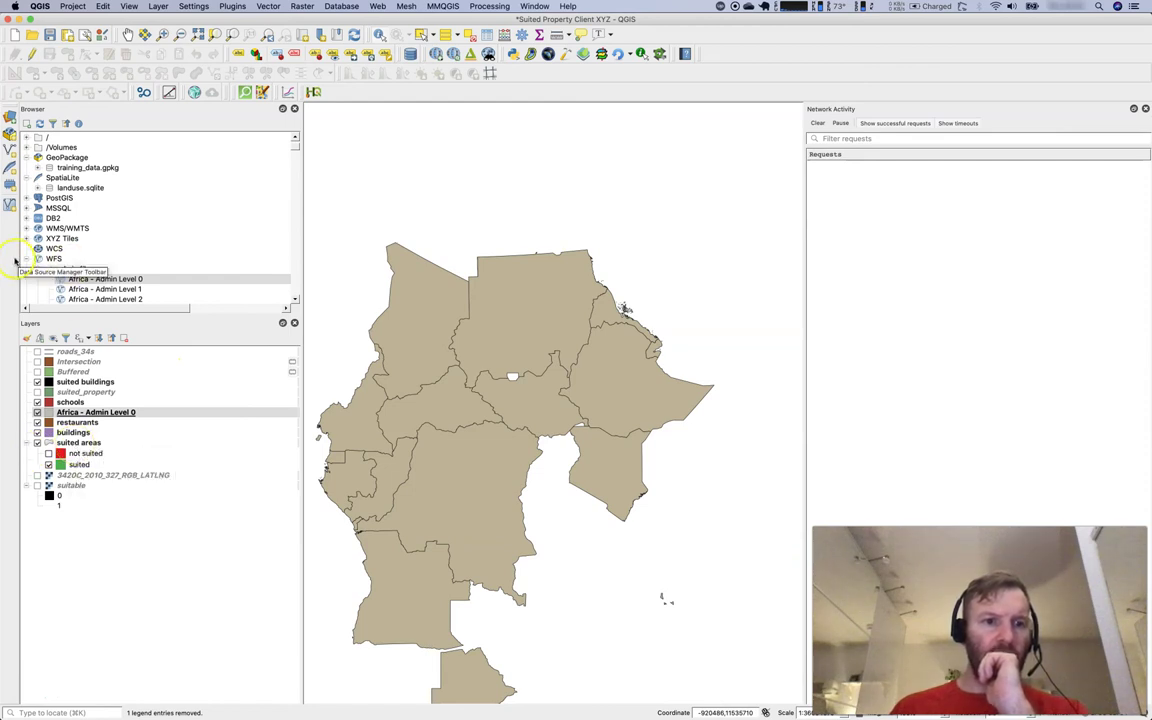
click(27, 258)
click(27, 228)
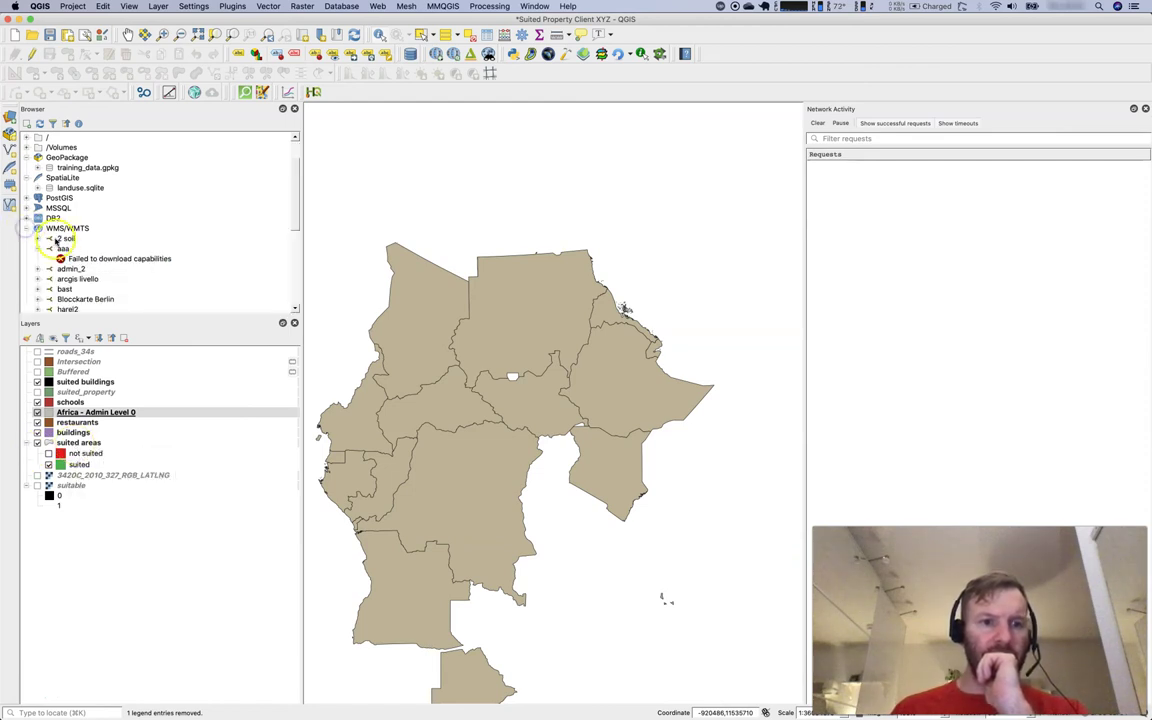
scroll(66, 300, down, 3)
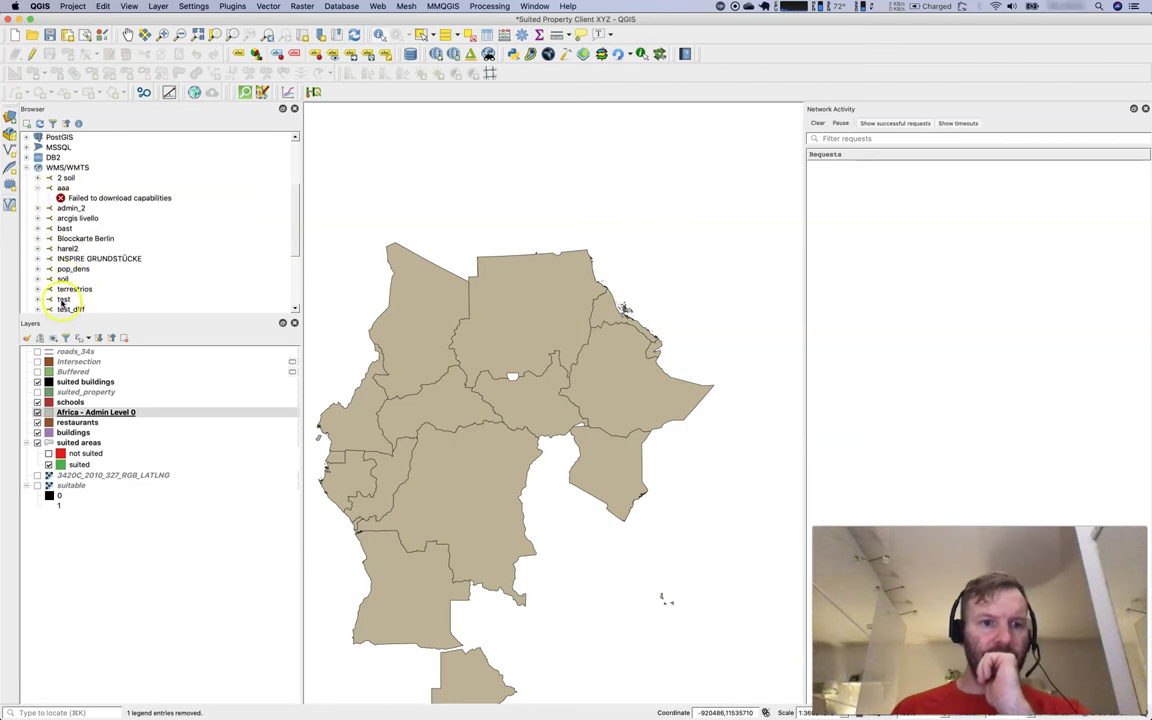
click(37, 289)
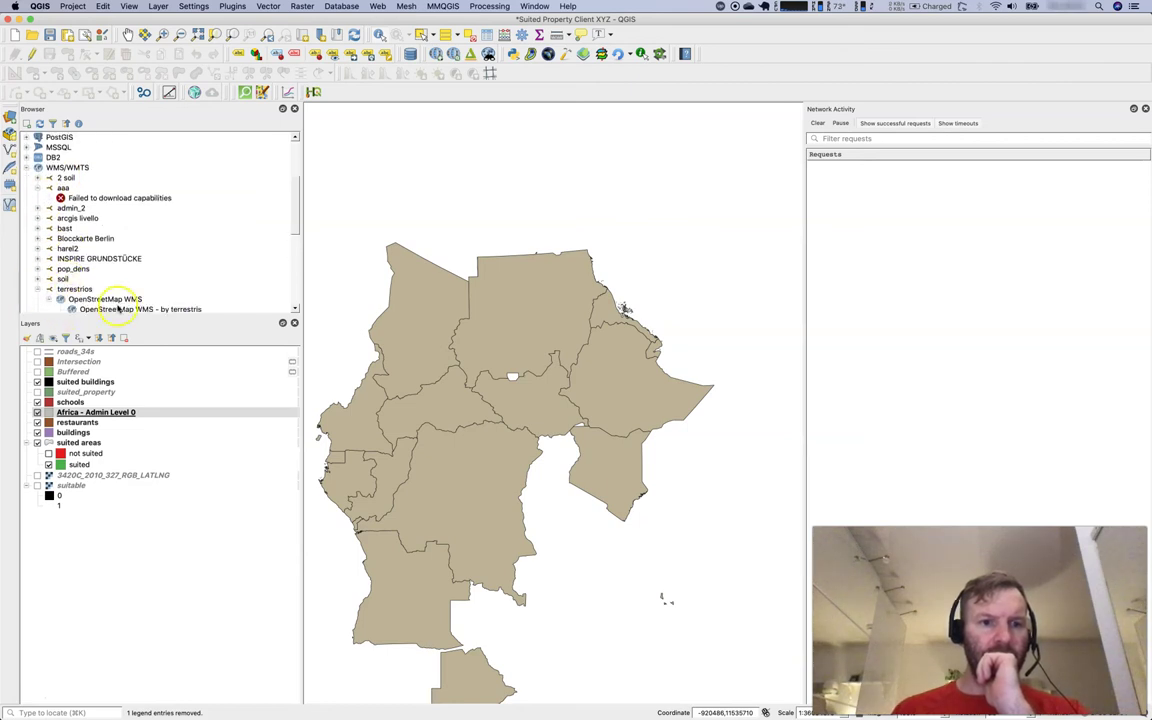
click(143, 279)
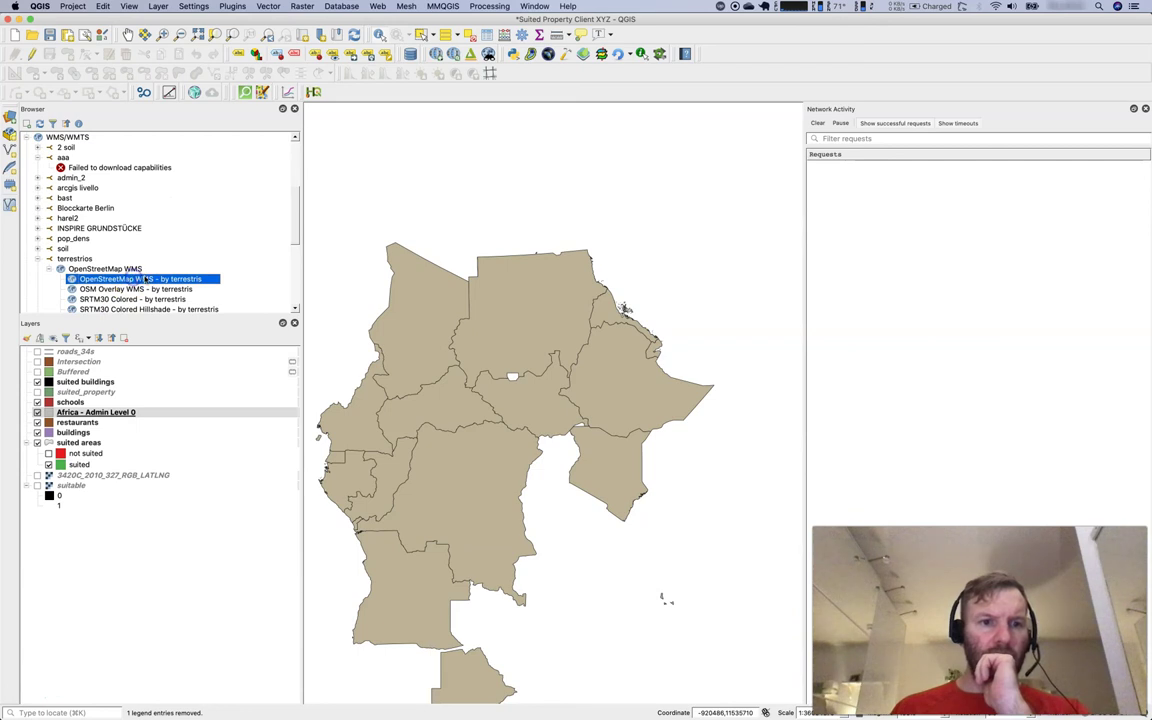
drag(145, 284, 506, 430)
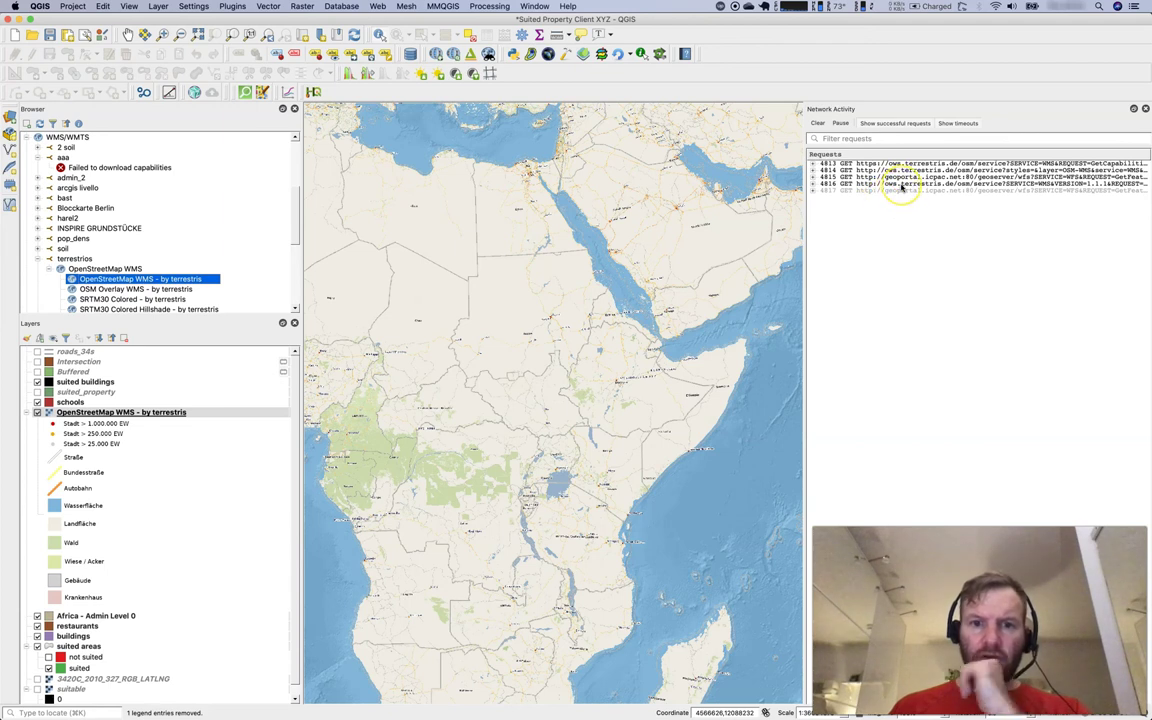
Step: Abort the feature loading and remove the Africa - Admin Level 0 layer from the project
mouse_move(901, 188)
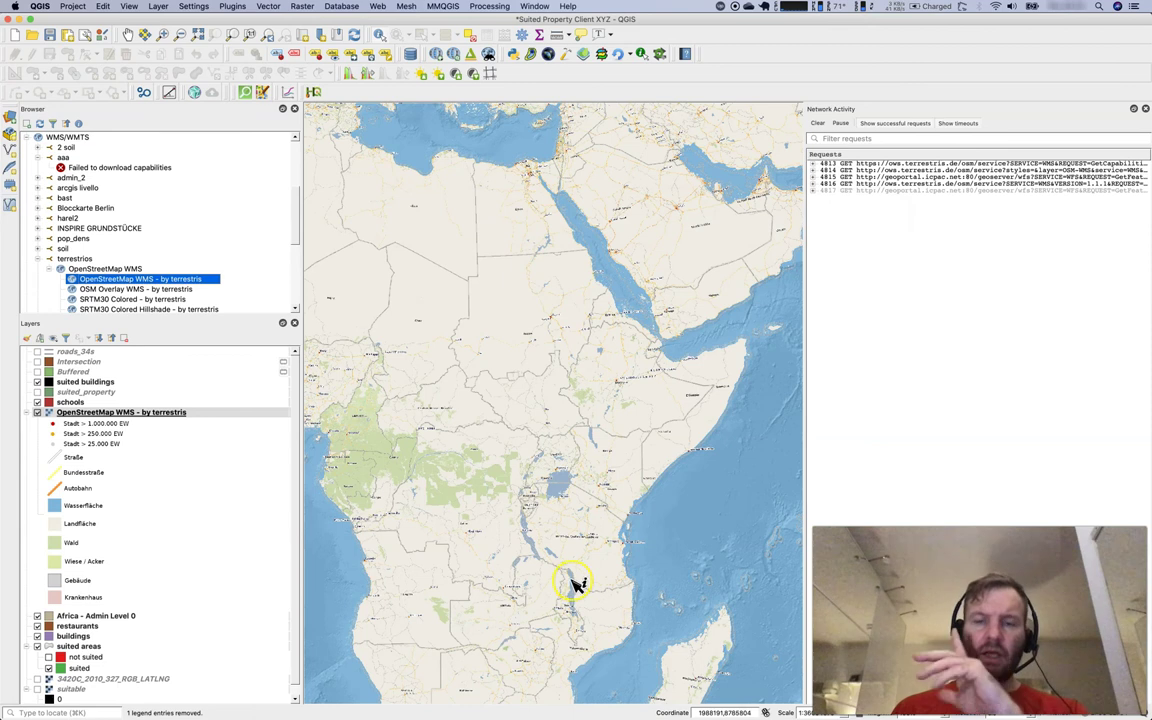
click(642, 379)
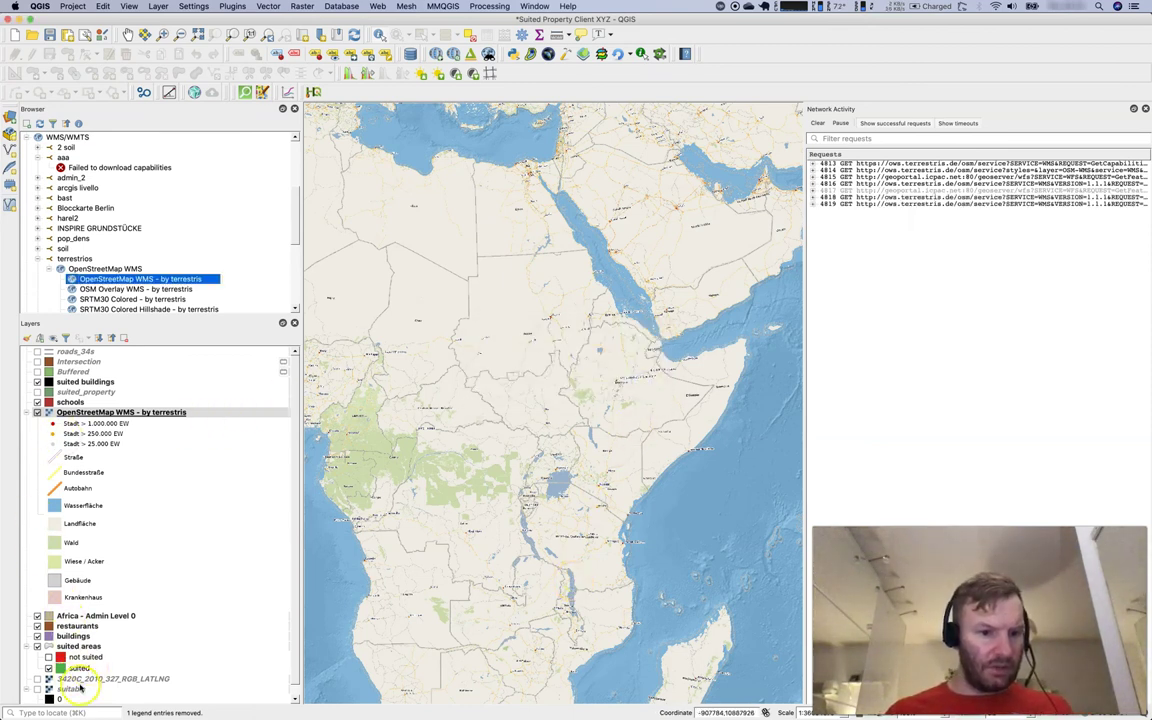
click(88, 617)
right_click(88, 617)
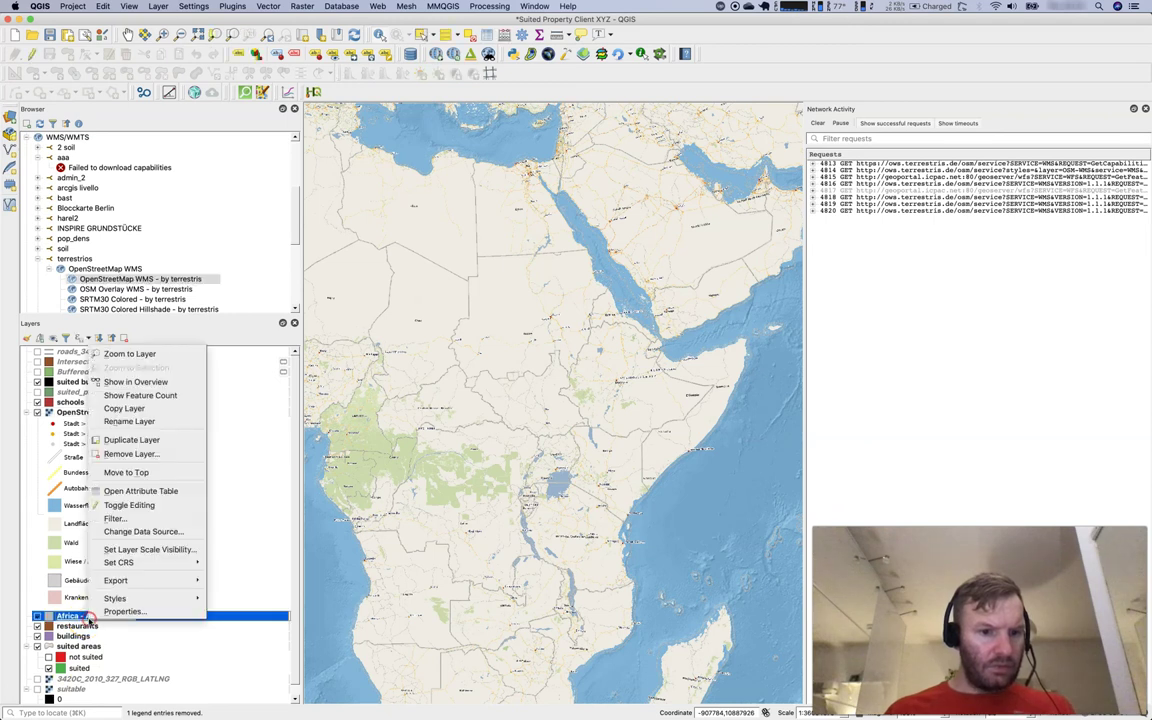
click(145, 456)
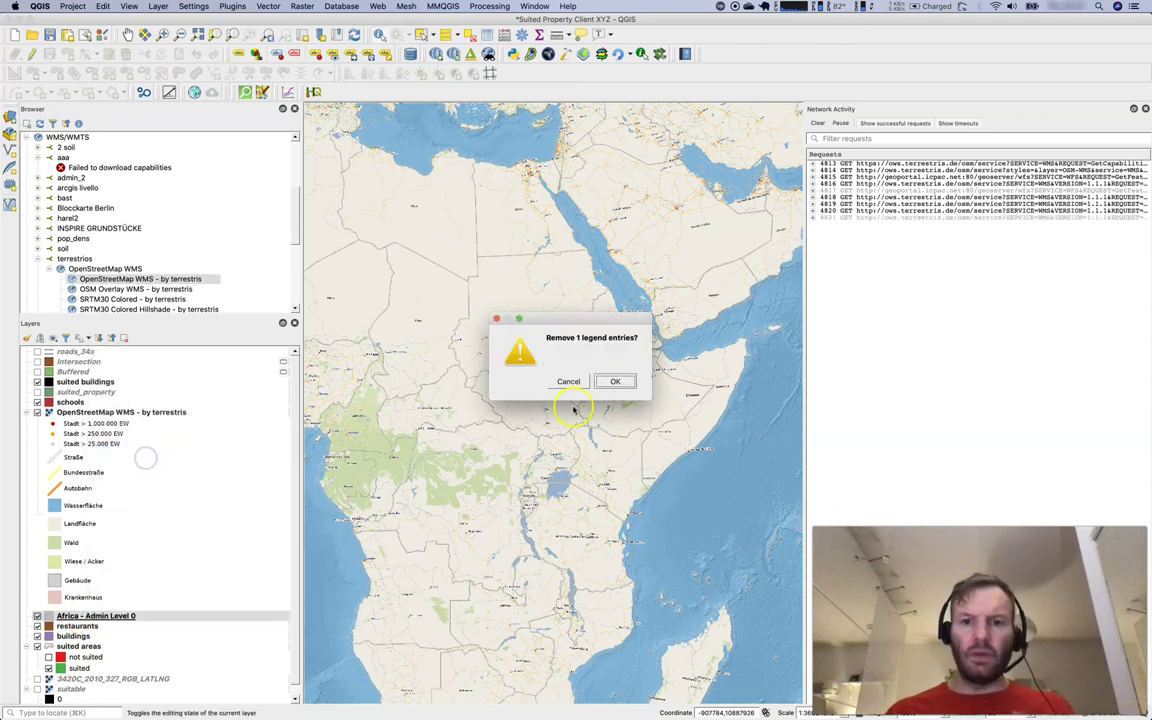
click(607, 379)
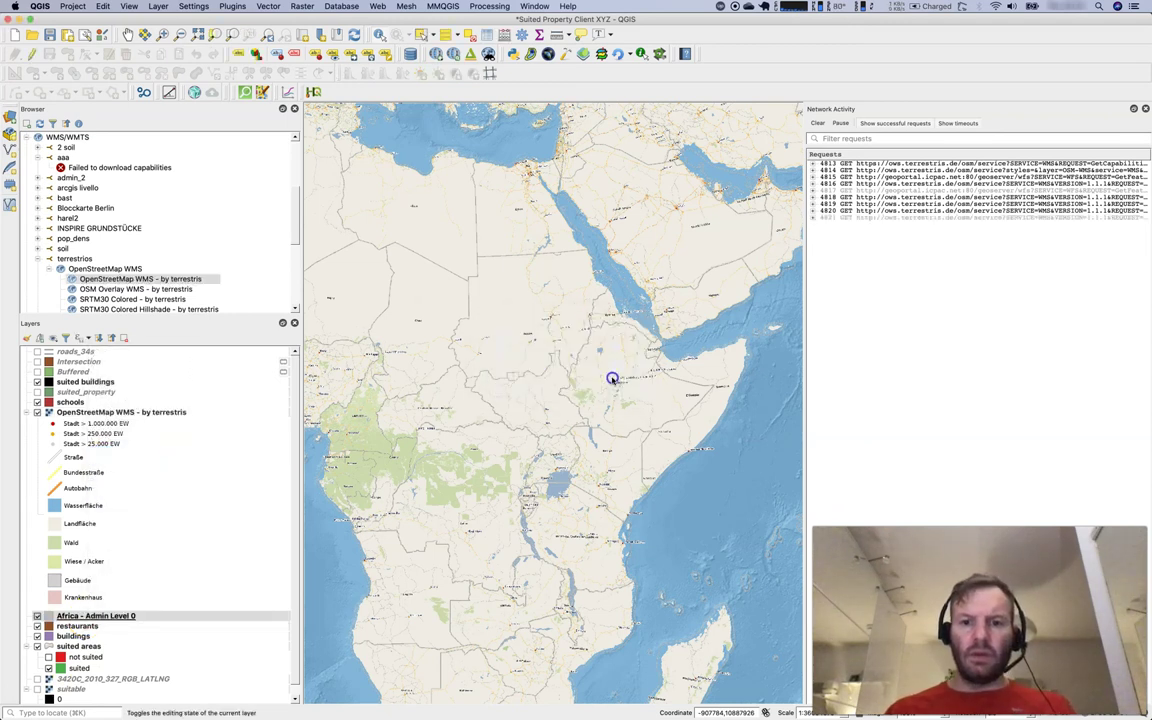
click(398, 558)
click(693, 349)
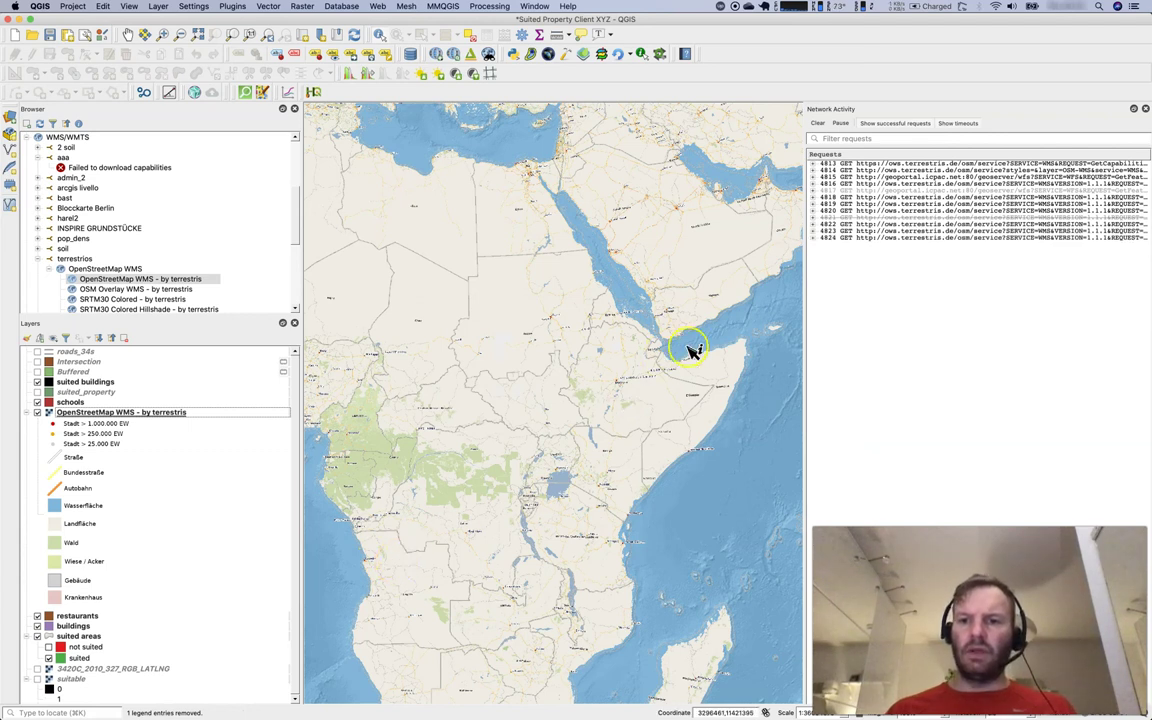
click(622, 402)
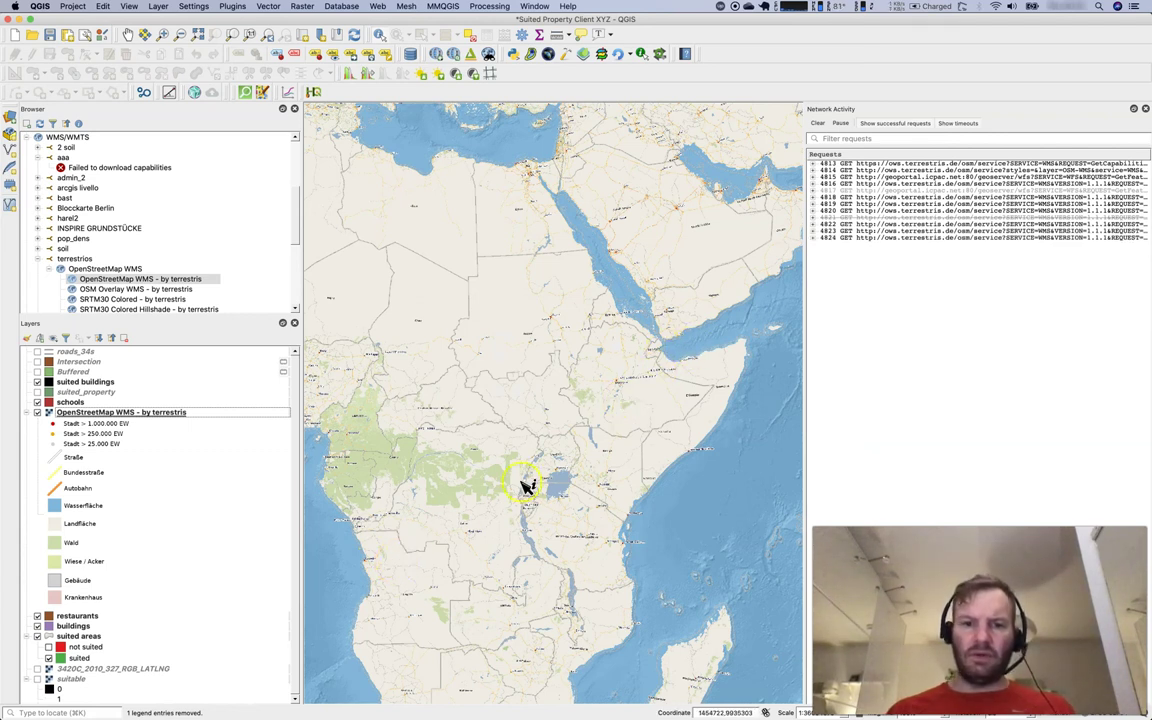
Step: Add OpenStreetMap monochrome from the QuickMapServices OSM list as the tile basemap
click(512, 54)
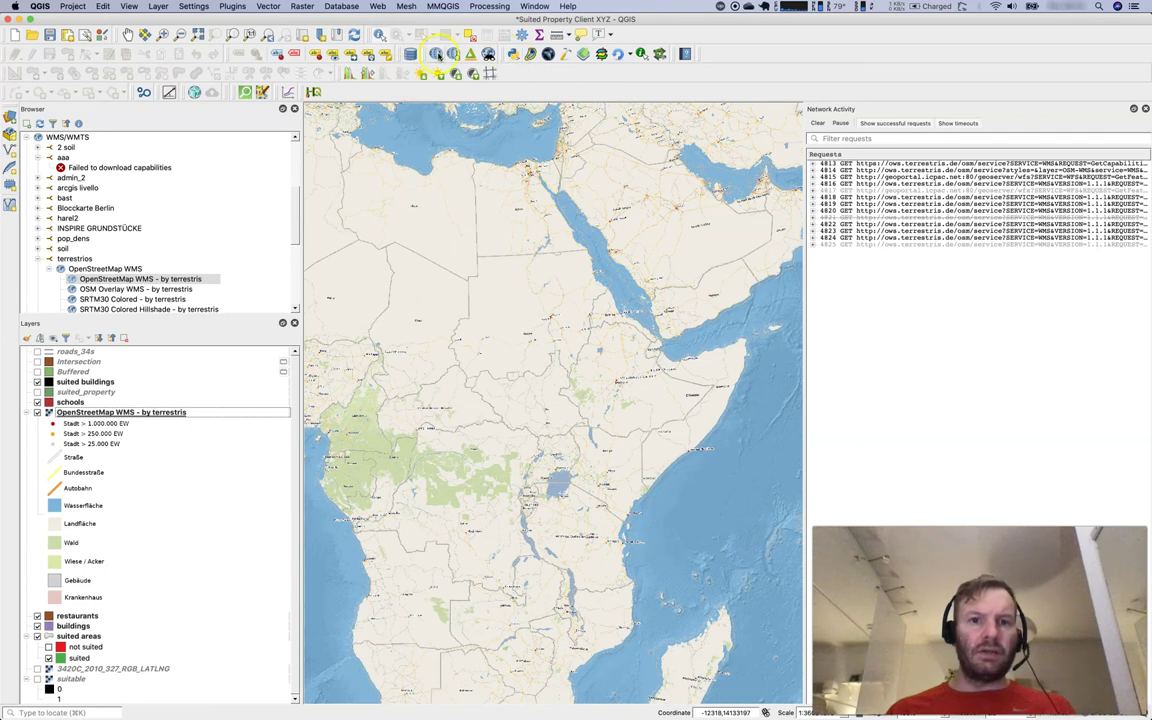
click(438, 56)
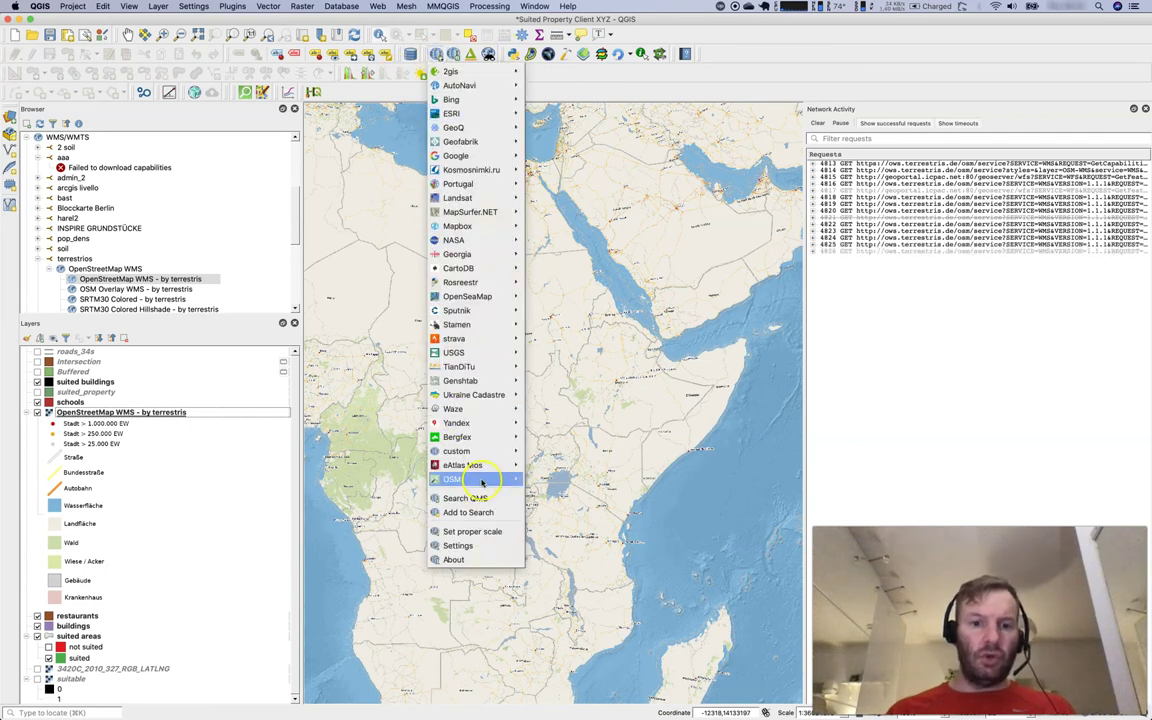
click(483, 481)
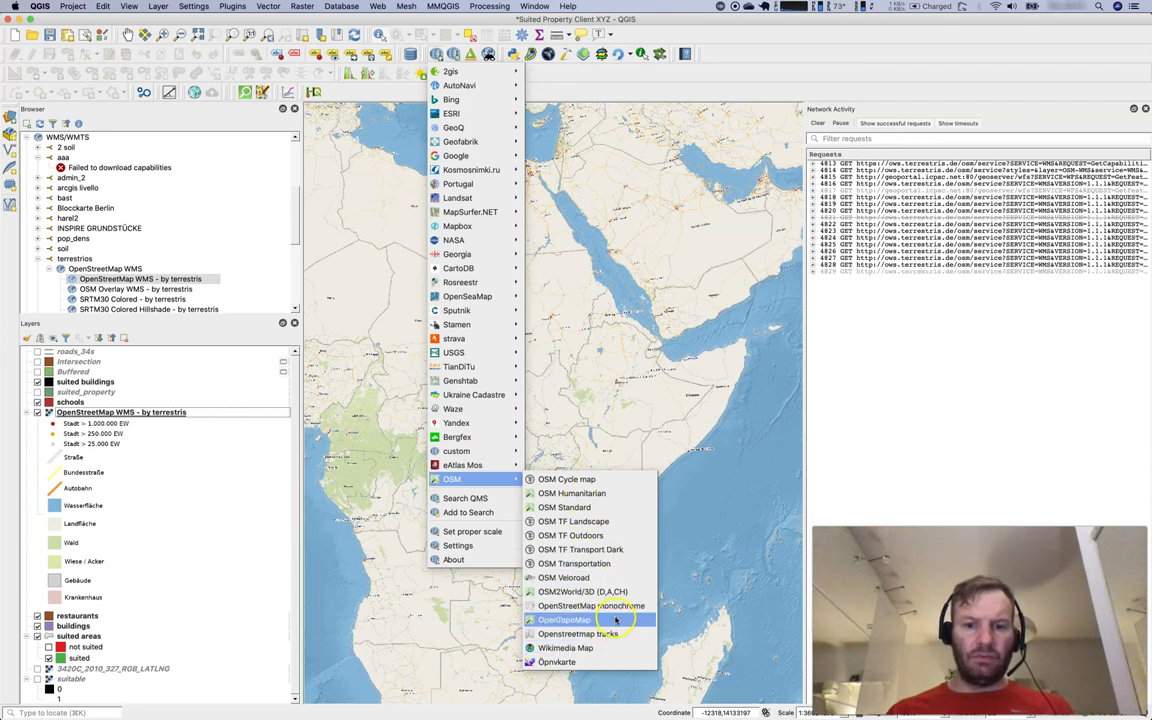
click(619, 606)
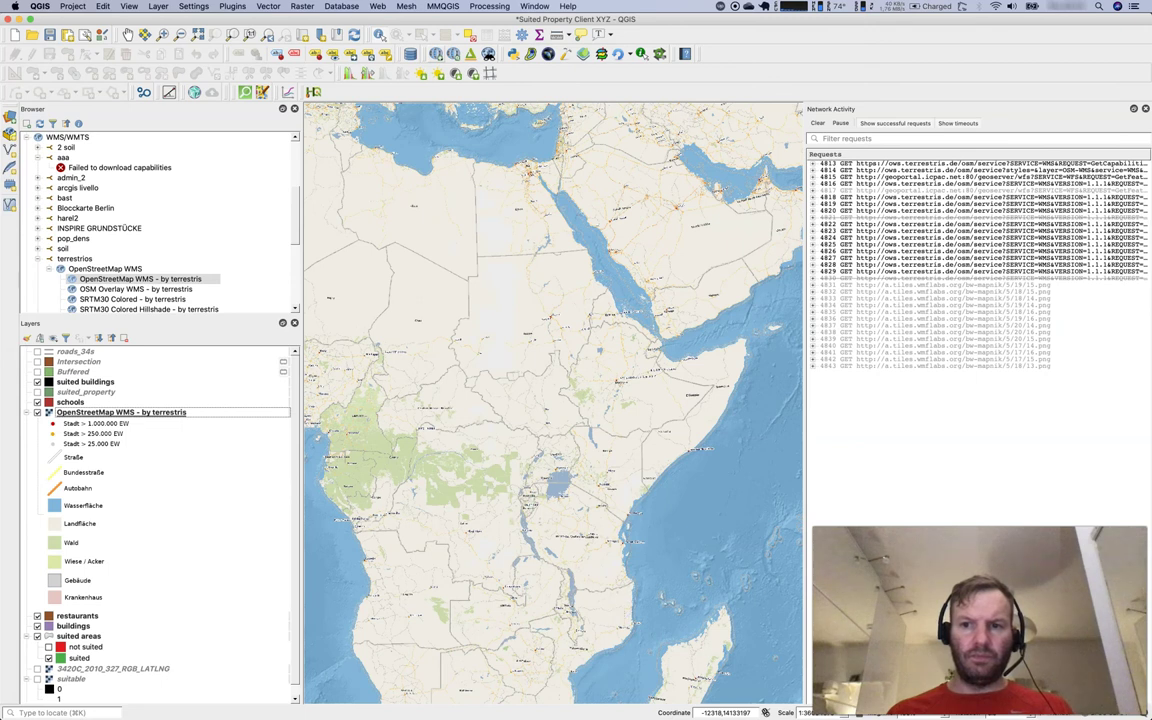
Step: Mark the zoom level and tile coordinates in the bw-mapnik URLs, then bring up the newest request's open-or-copy options
mouse_move(1006, 257)
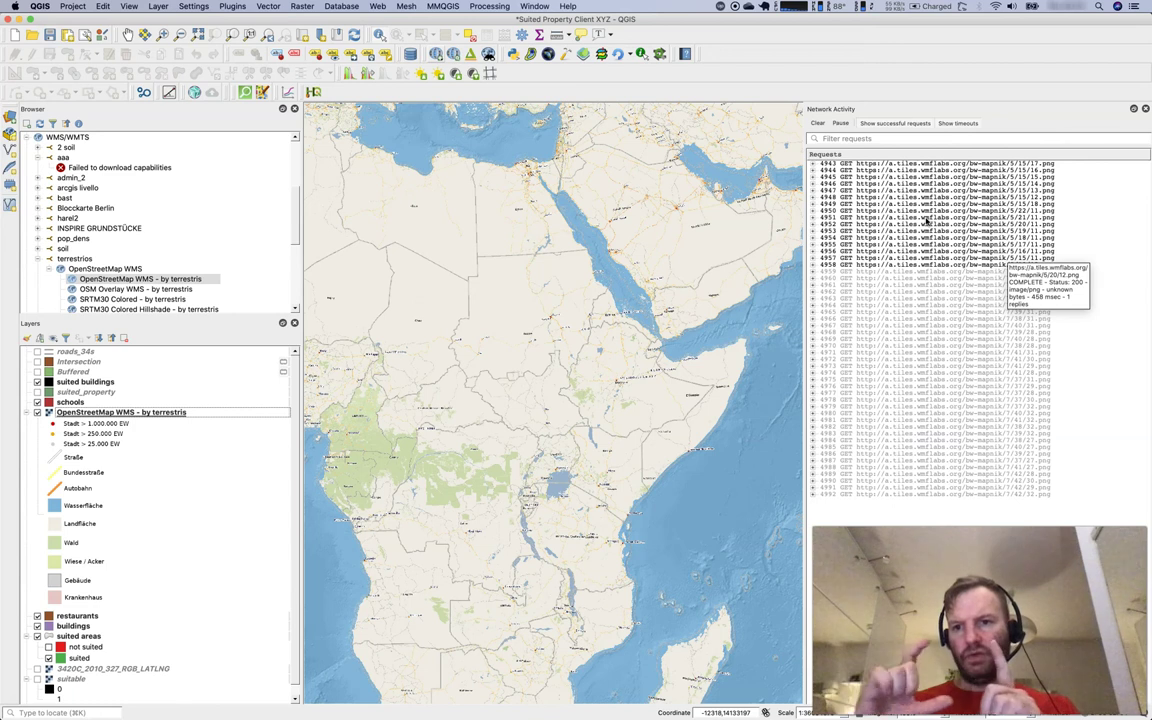
mouse_move(1000, 208)
mouse_down()
mouse_move(1022, 229)
mouse_move(1012, 225)
mouse_up()
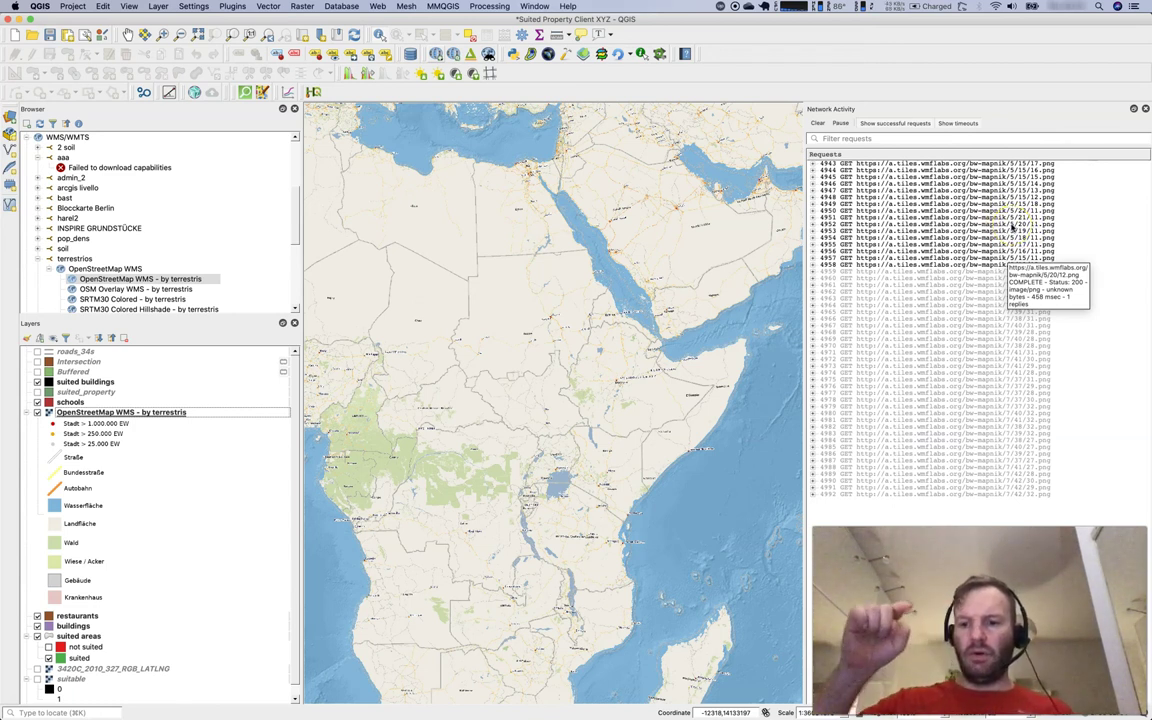
drag(1012, 226, 1019, 232)
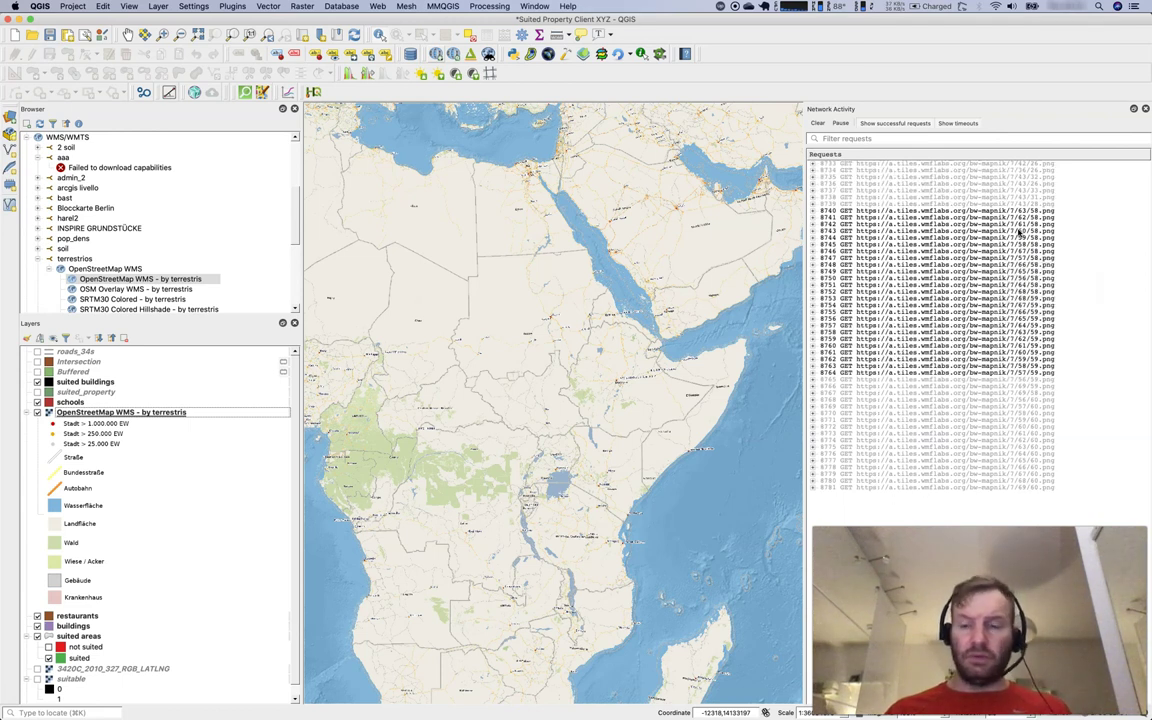
right_click(1018, 231)
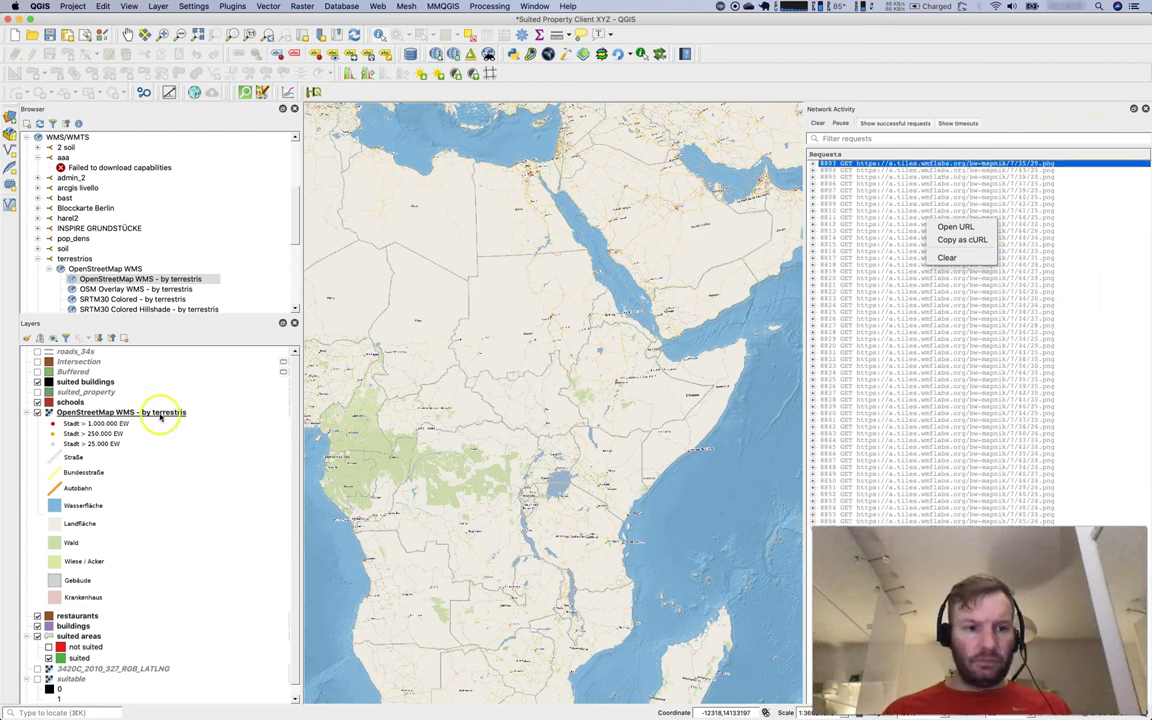